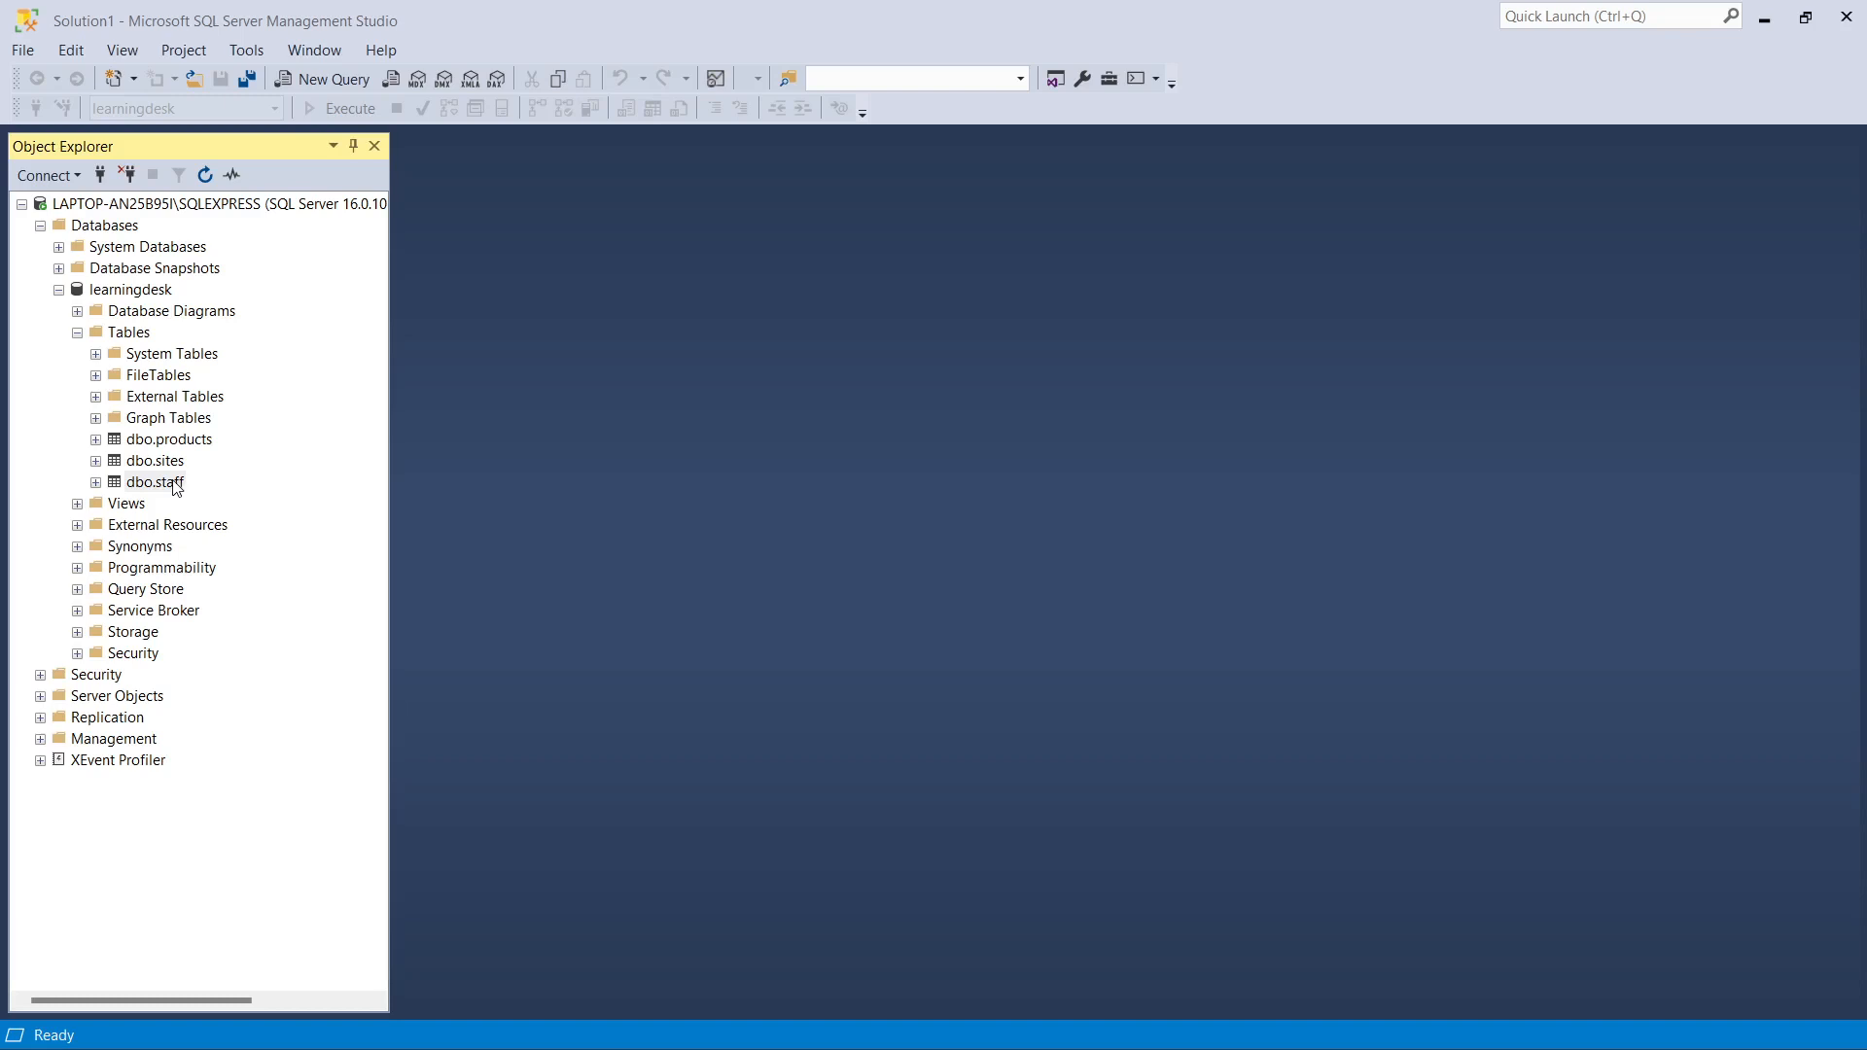
- Start a data import into the learningdesk database with Microsoft Excel as the data source
{"action": "right_click", "coordinate": [128, 297]}
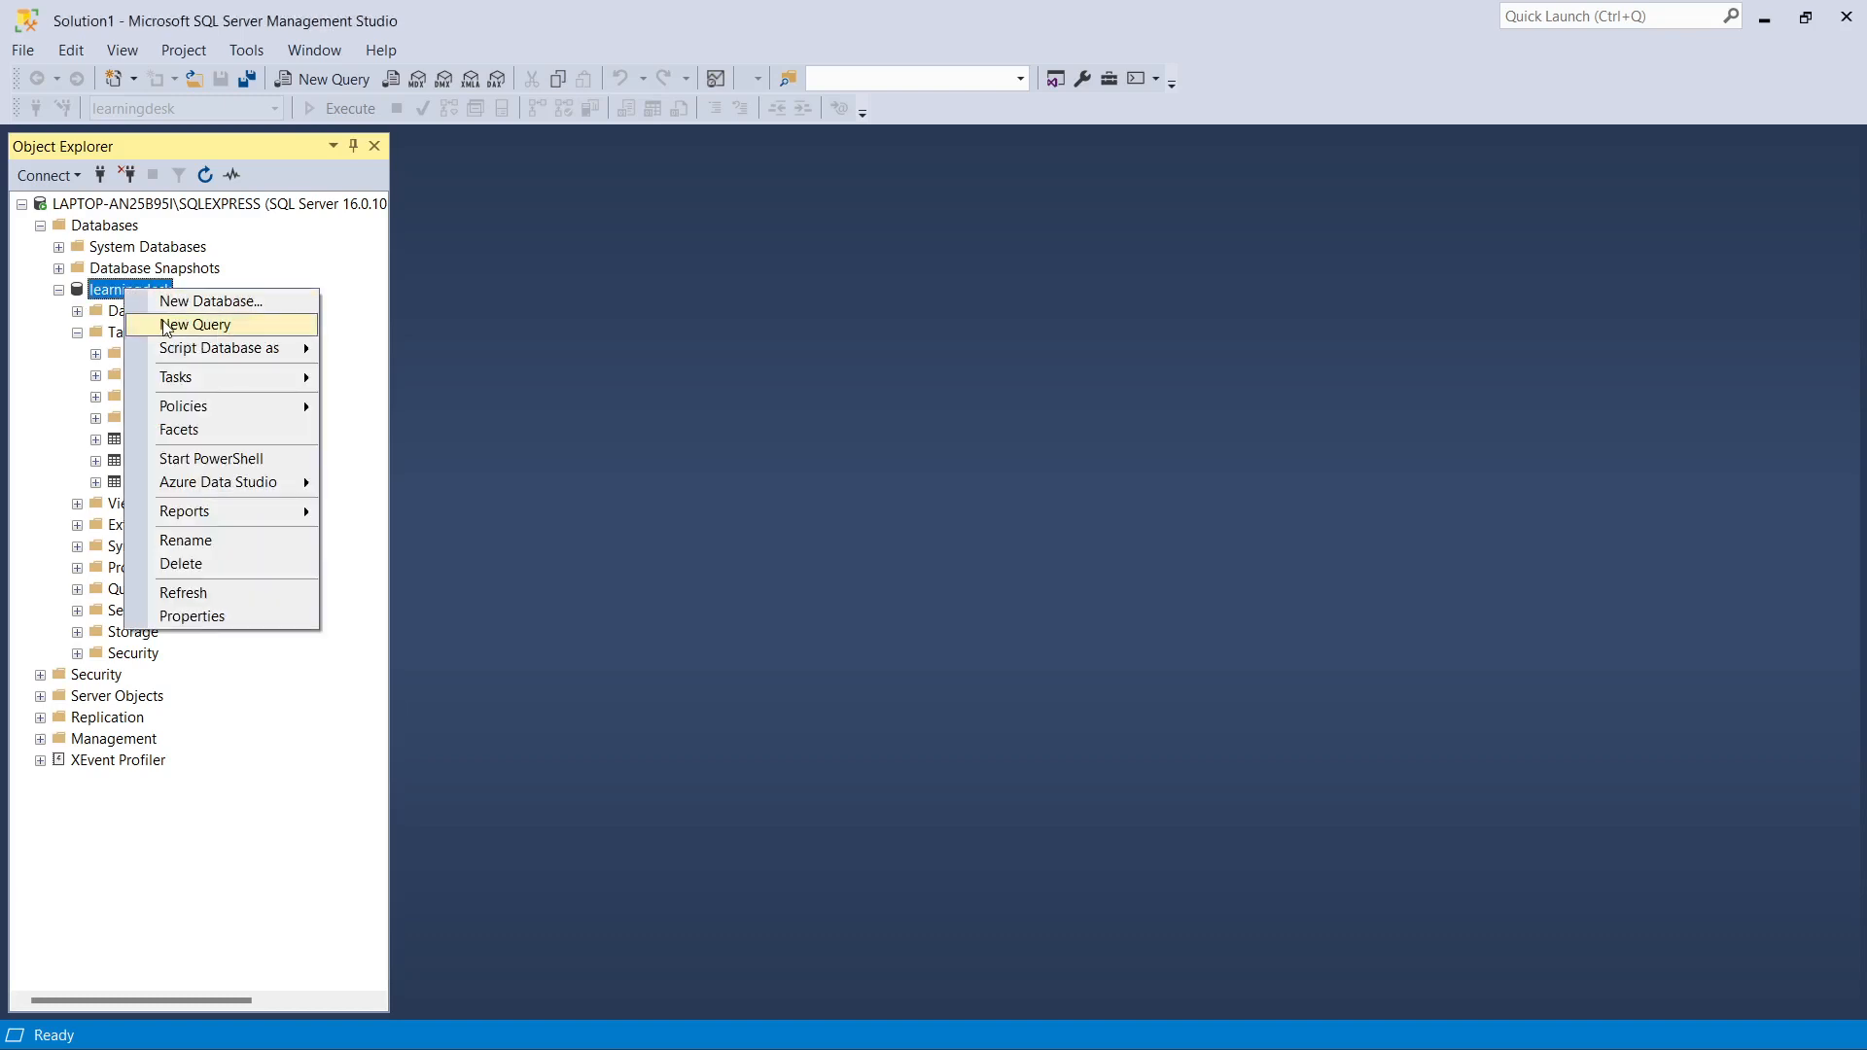
{"action": "mouse_move", "coordinate": [201, 381]}
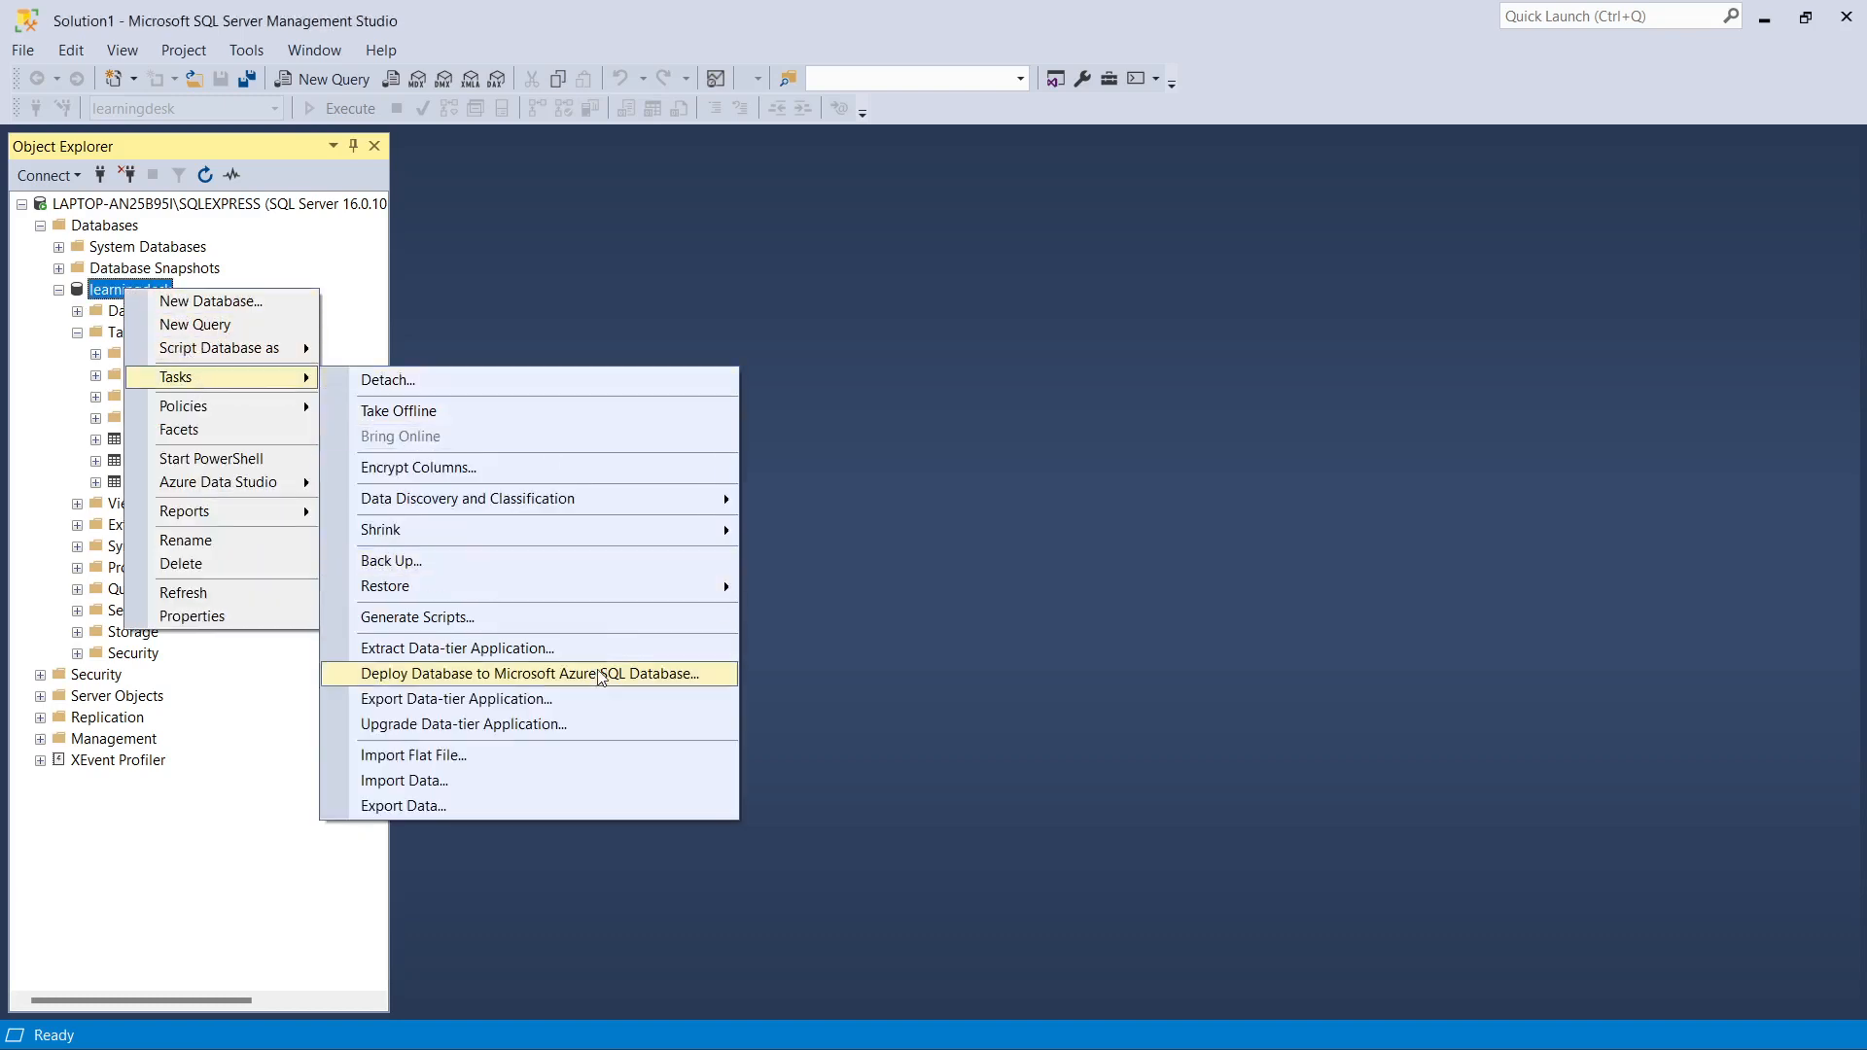
{"action": "left_click", "coordinate": [516, 782]}
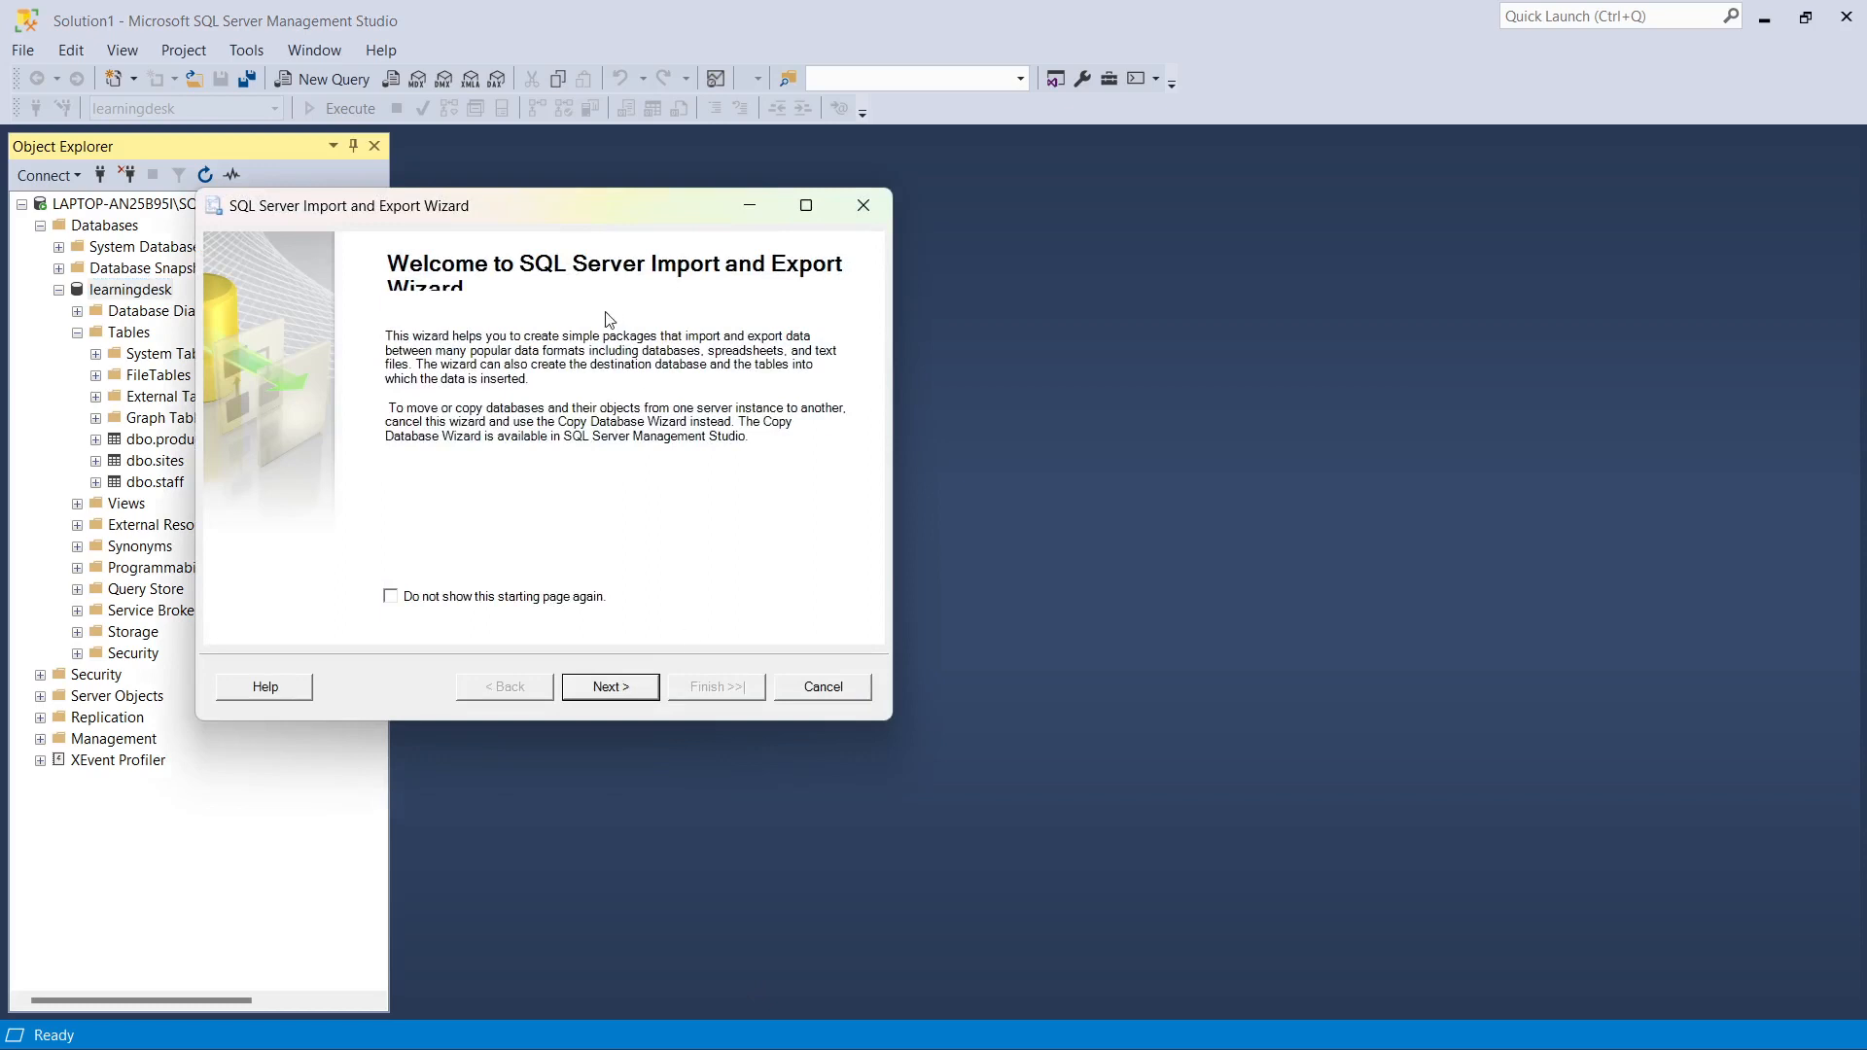
{"action": "left_click", "coordinate": [615, 686]}
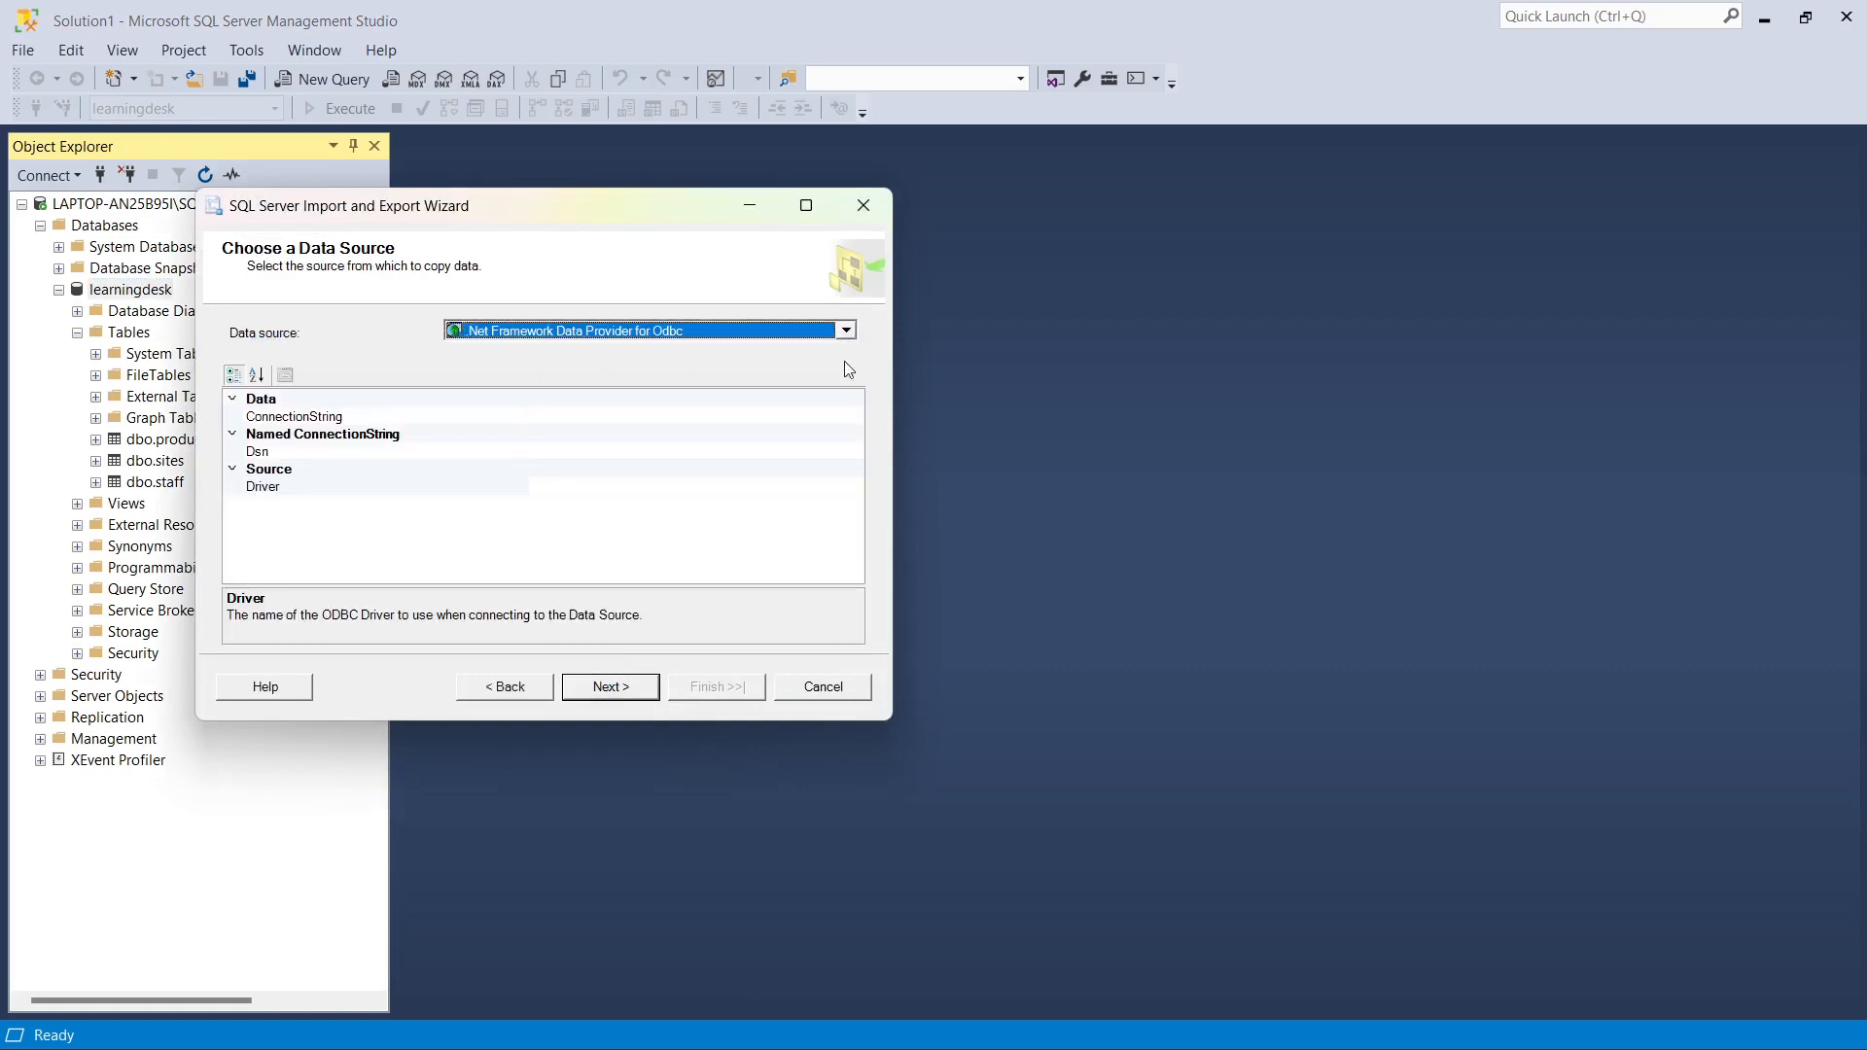
{"action": "left_click", "coordinate": [846, 331]}
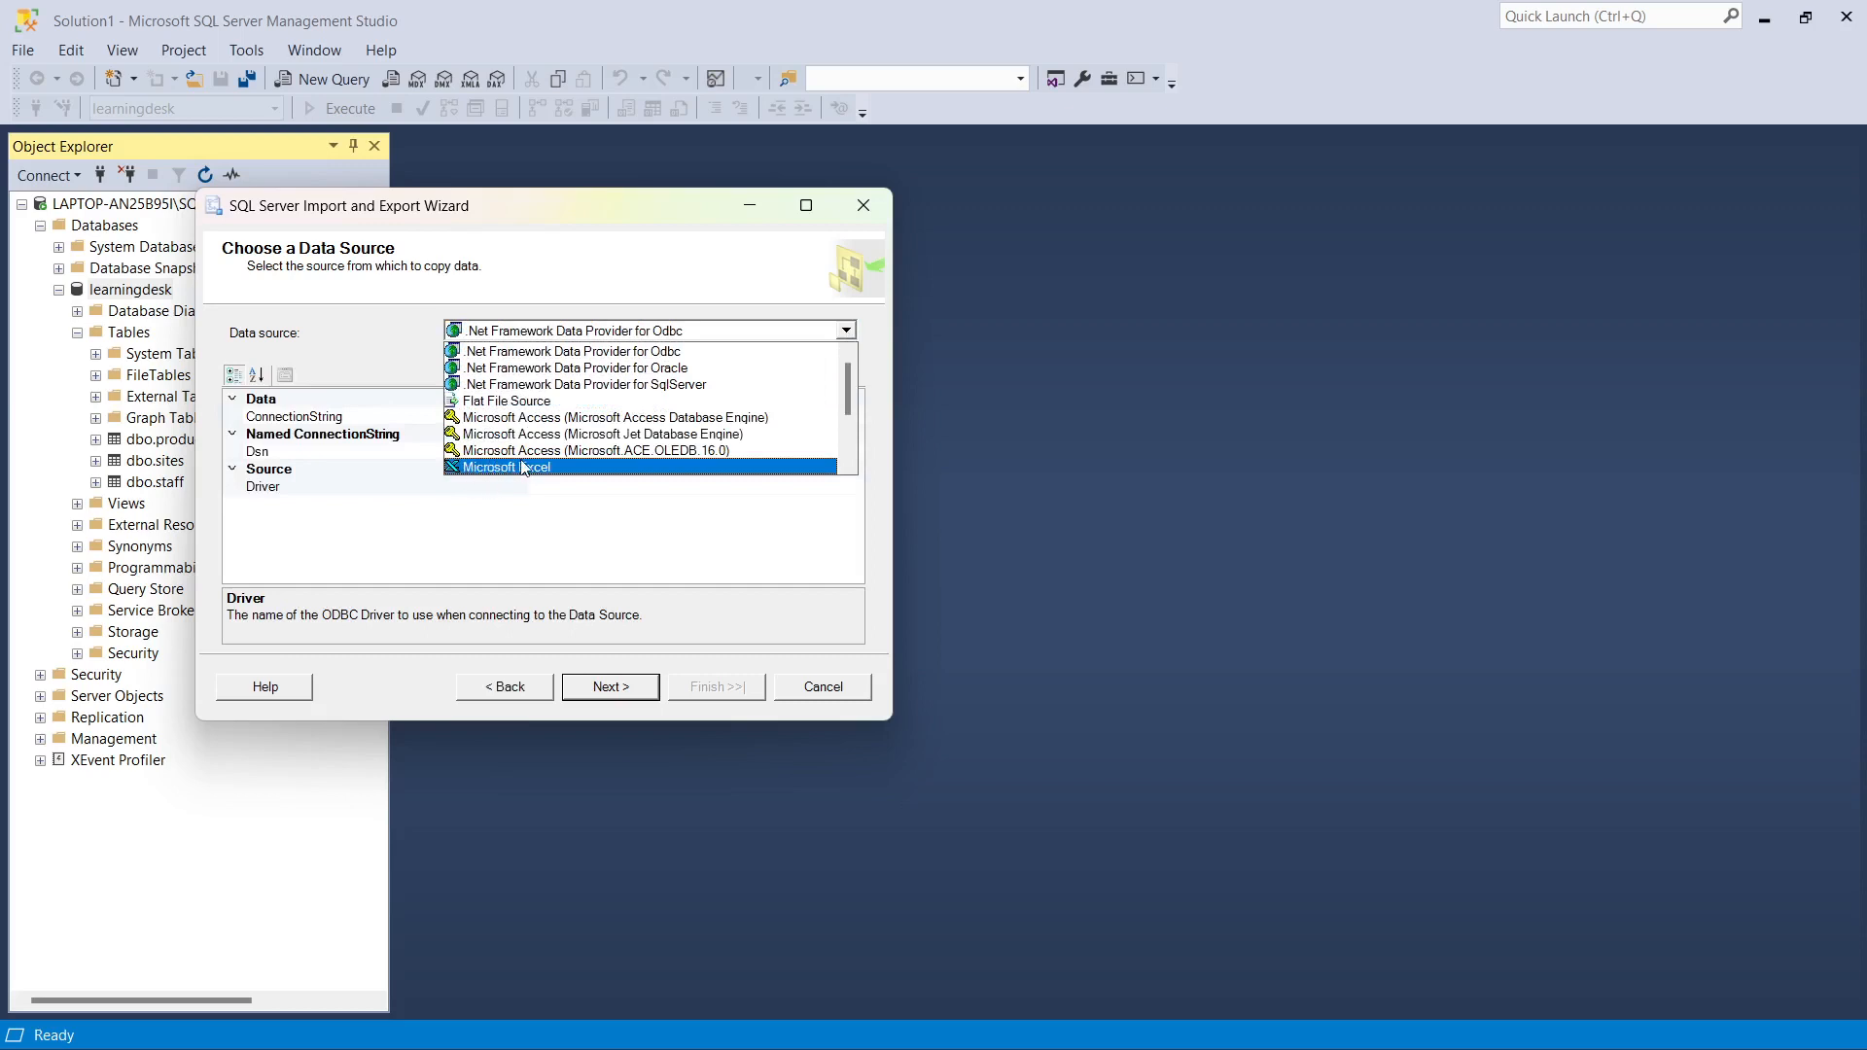
{"action": "left_click", "coordinate": [559, 467]}
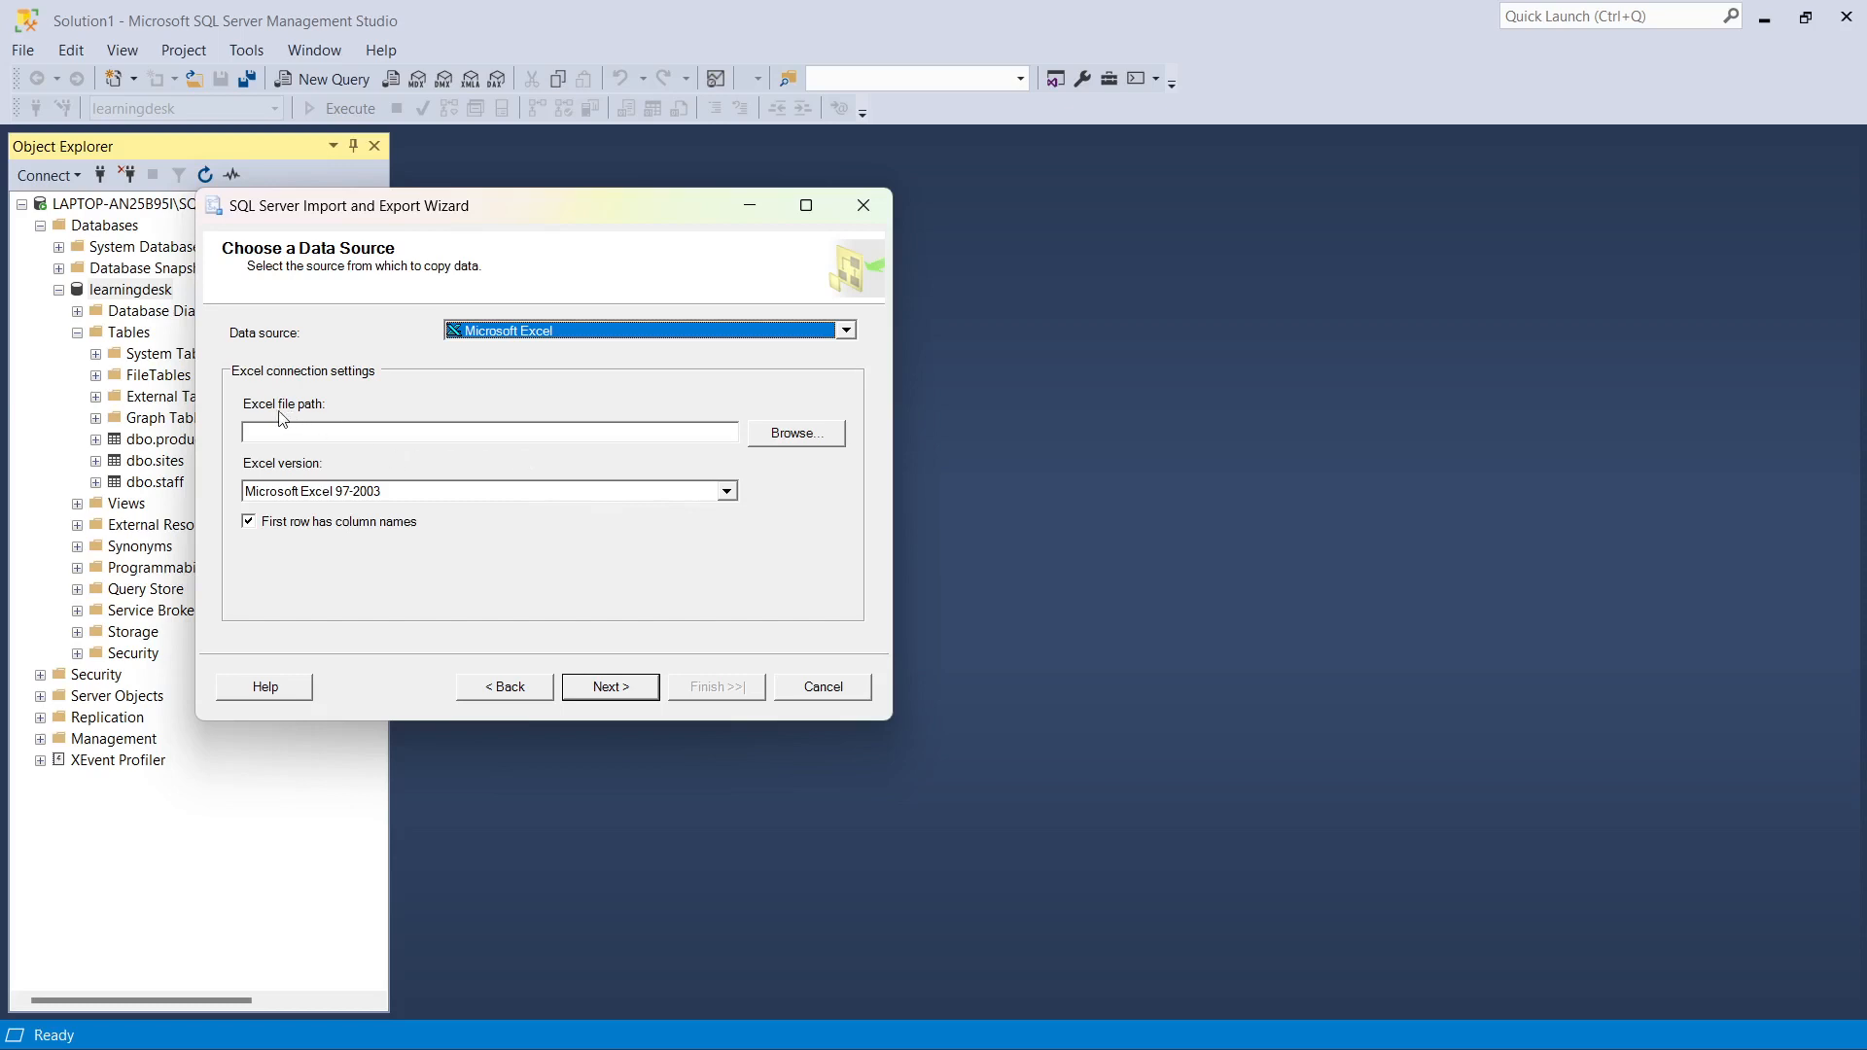
- Choose the Leads workbook in the Raw data folder as the Excel source file
{"action": "left_click", "coordinate": [794, 440]}
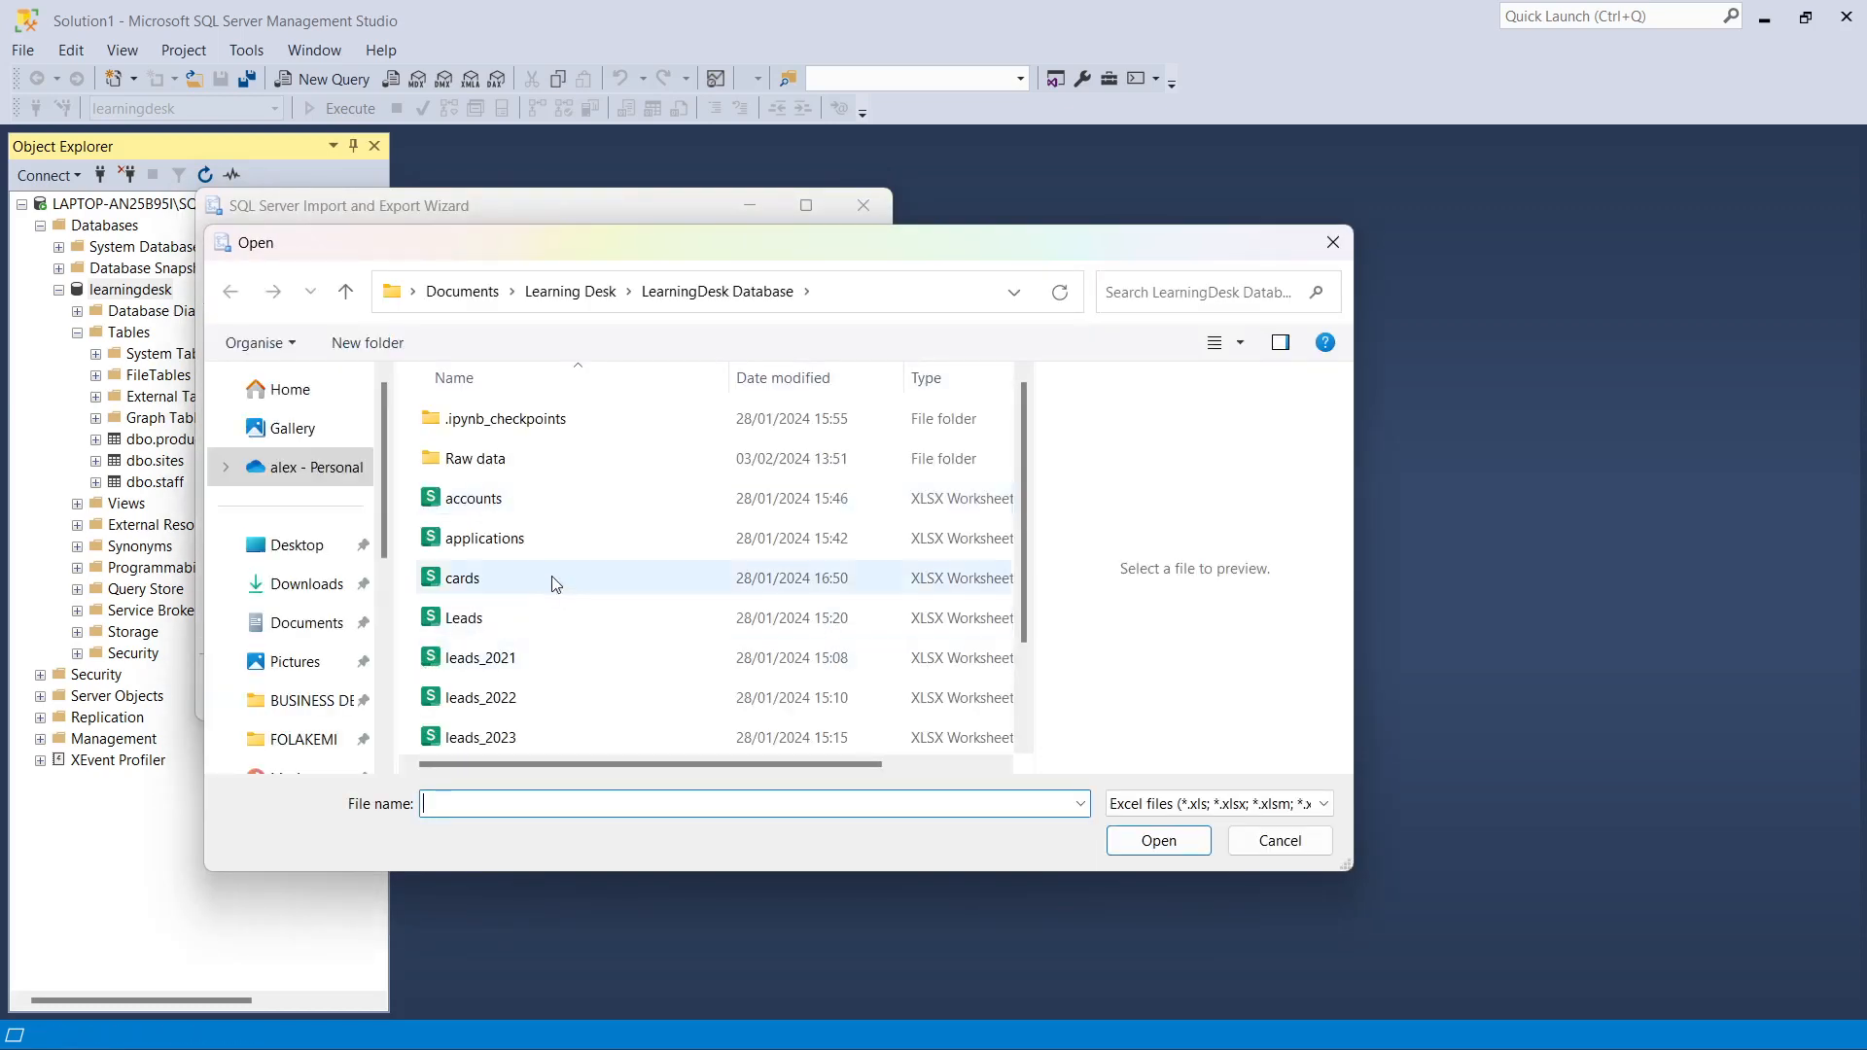
{"action": "scroll", "coordinate": [506, 632], "scroll_direction": "down", "scroll_amount": 1}
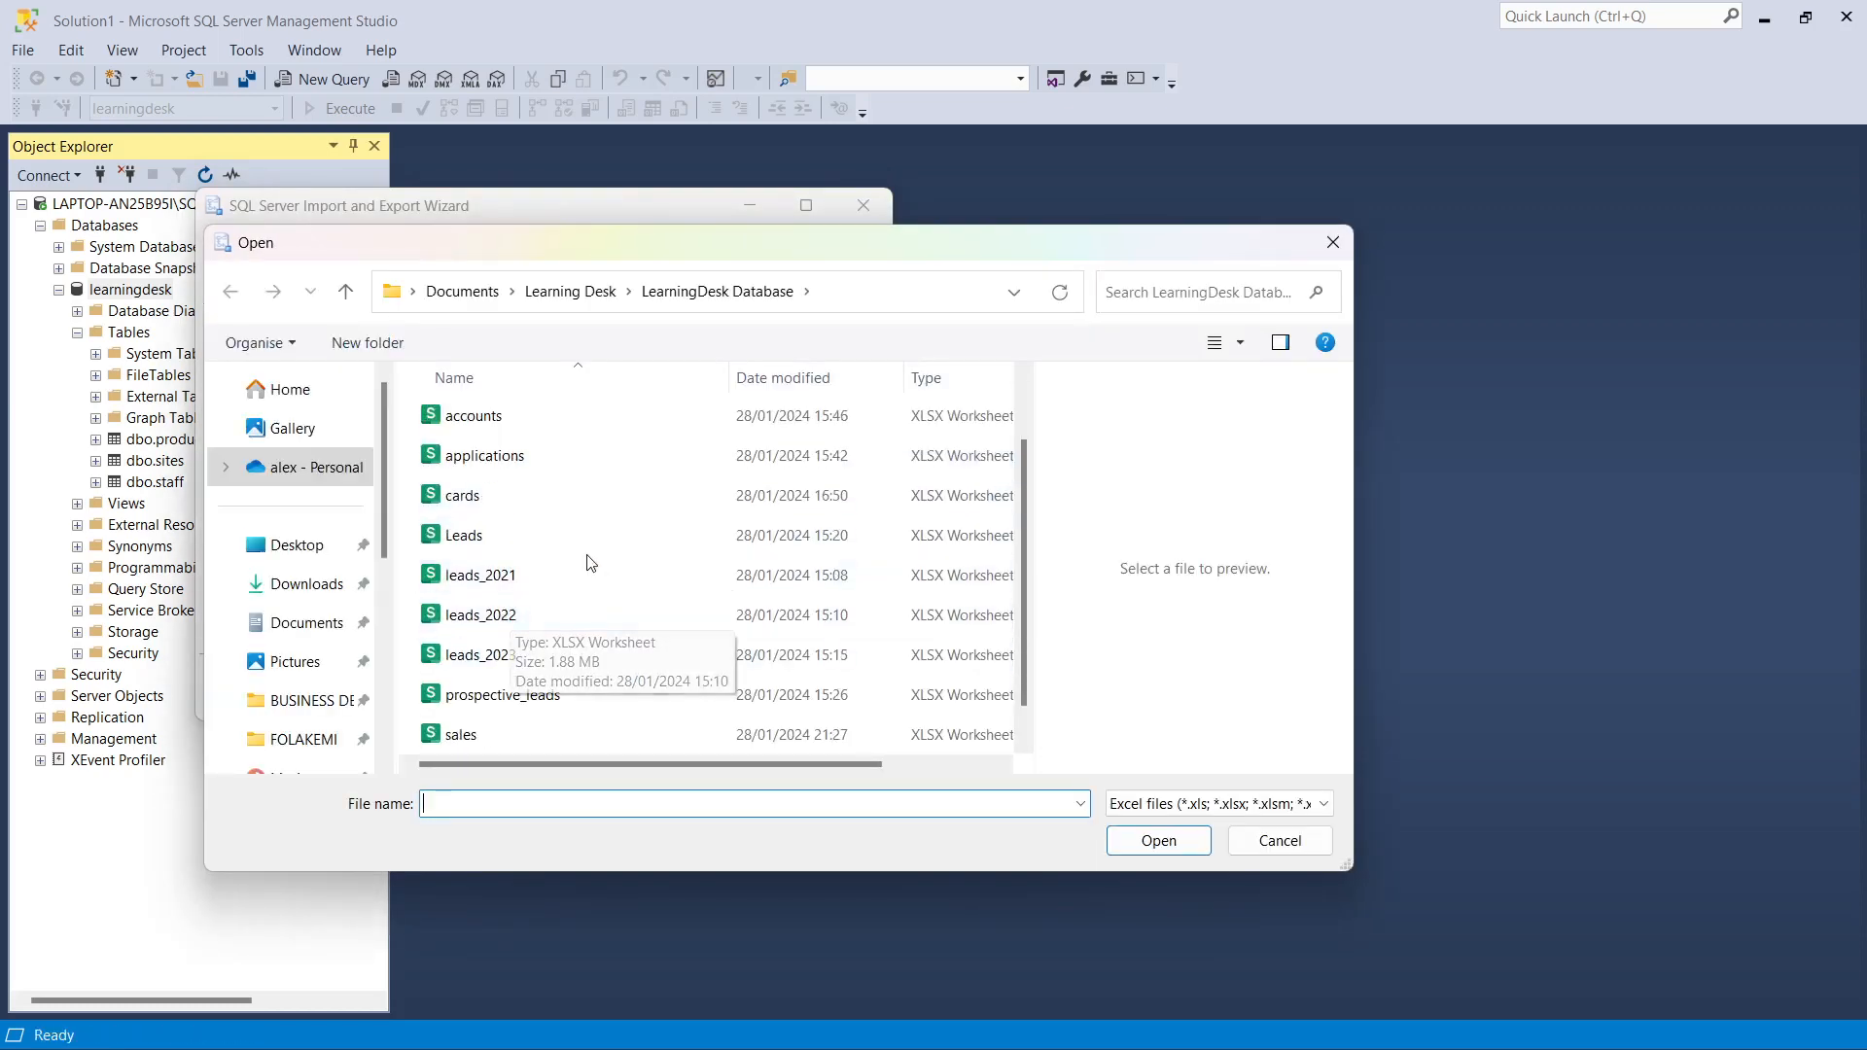
{"action": "scroll", "coordinate": [498, 685], "scroll_direction": "down", "scroll_amount": 1}
{"action": "scroll", "coordinate": [502, 612], "scroll_direction": "up", "scroll_amount": 2}
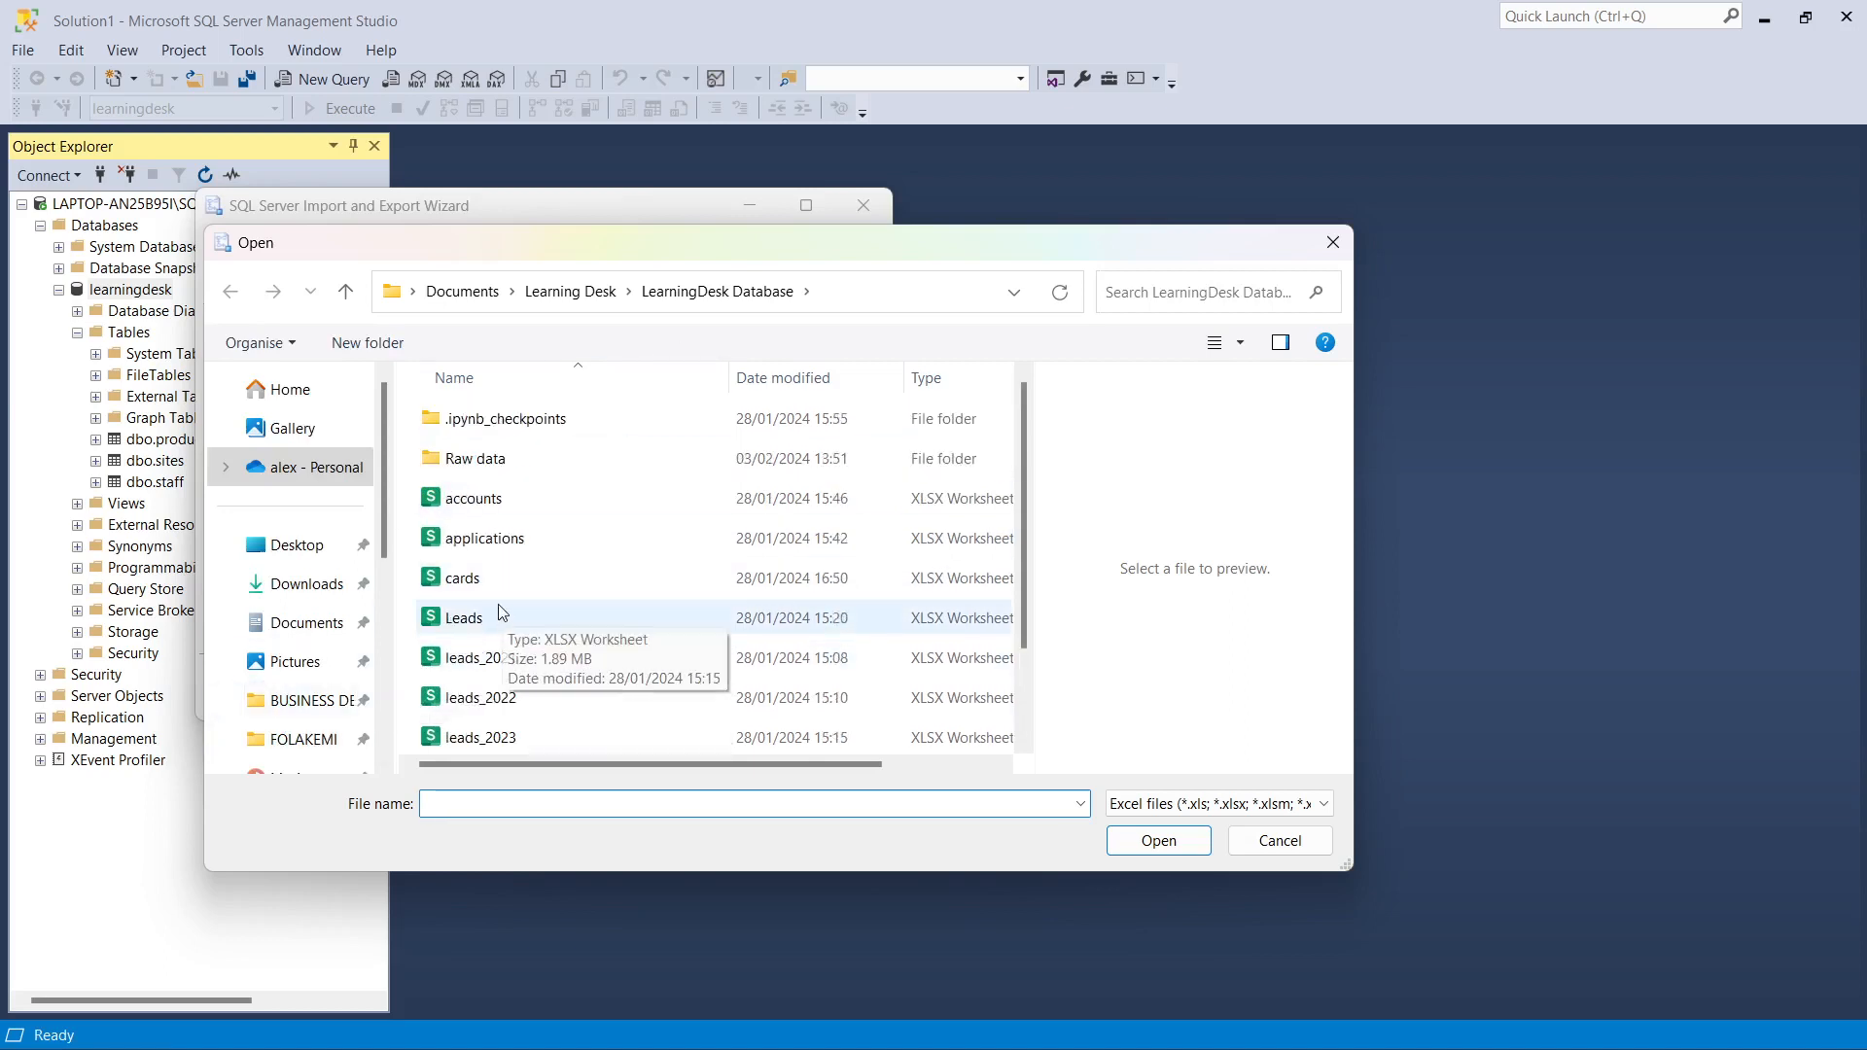
{"action": "double_click", "coordinate": [477, 463]}
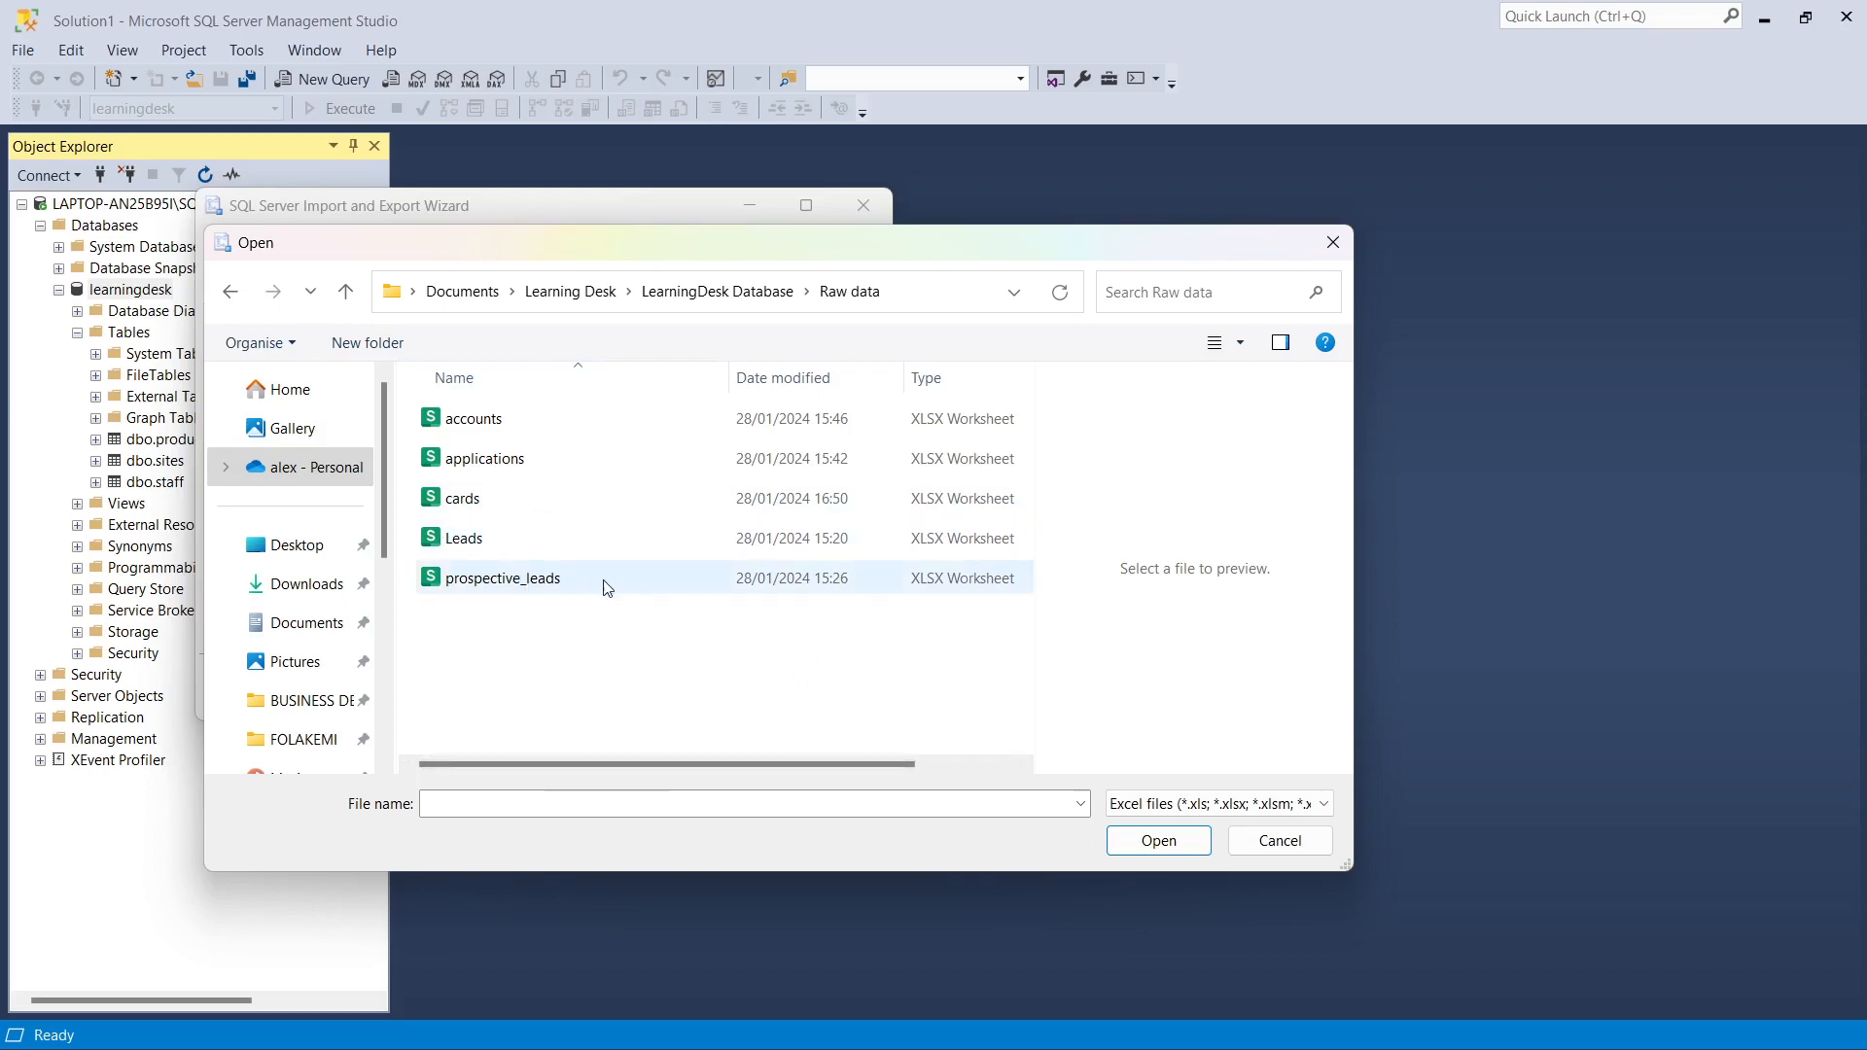
{"action": "left_click", "coordinate": [464, 543]}
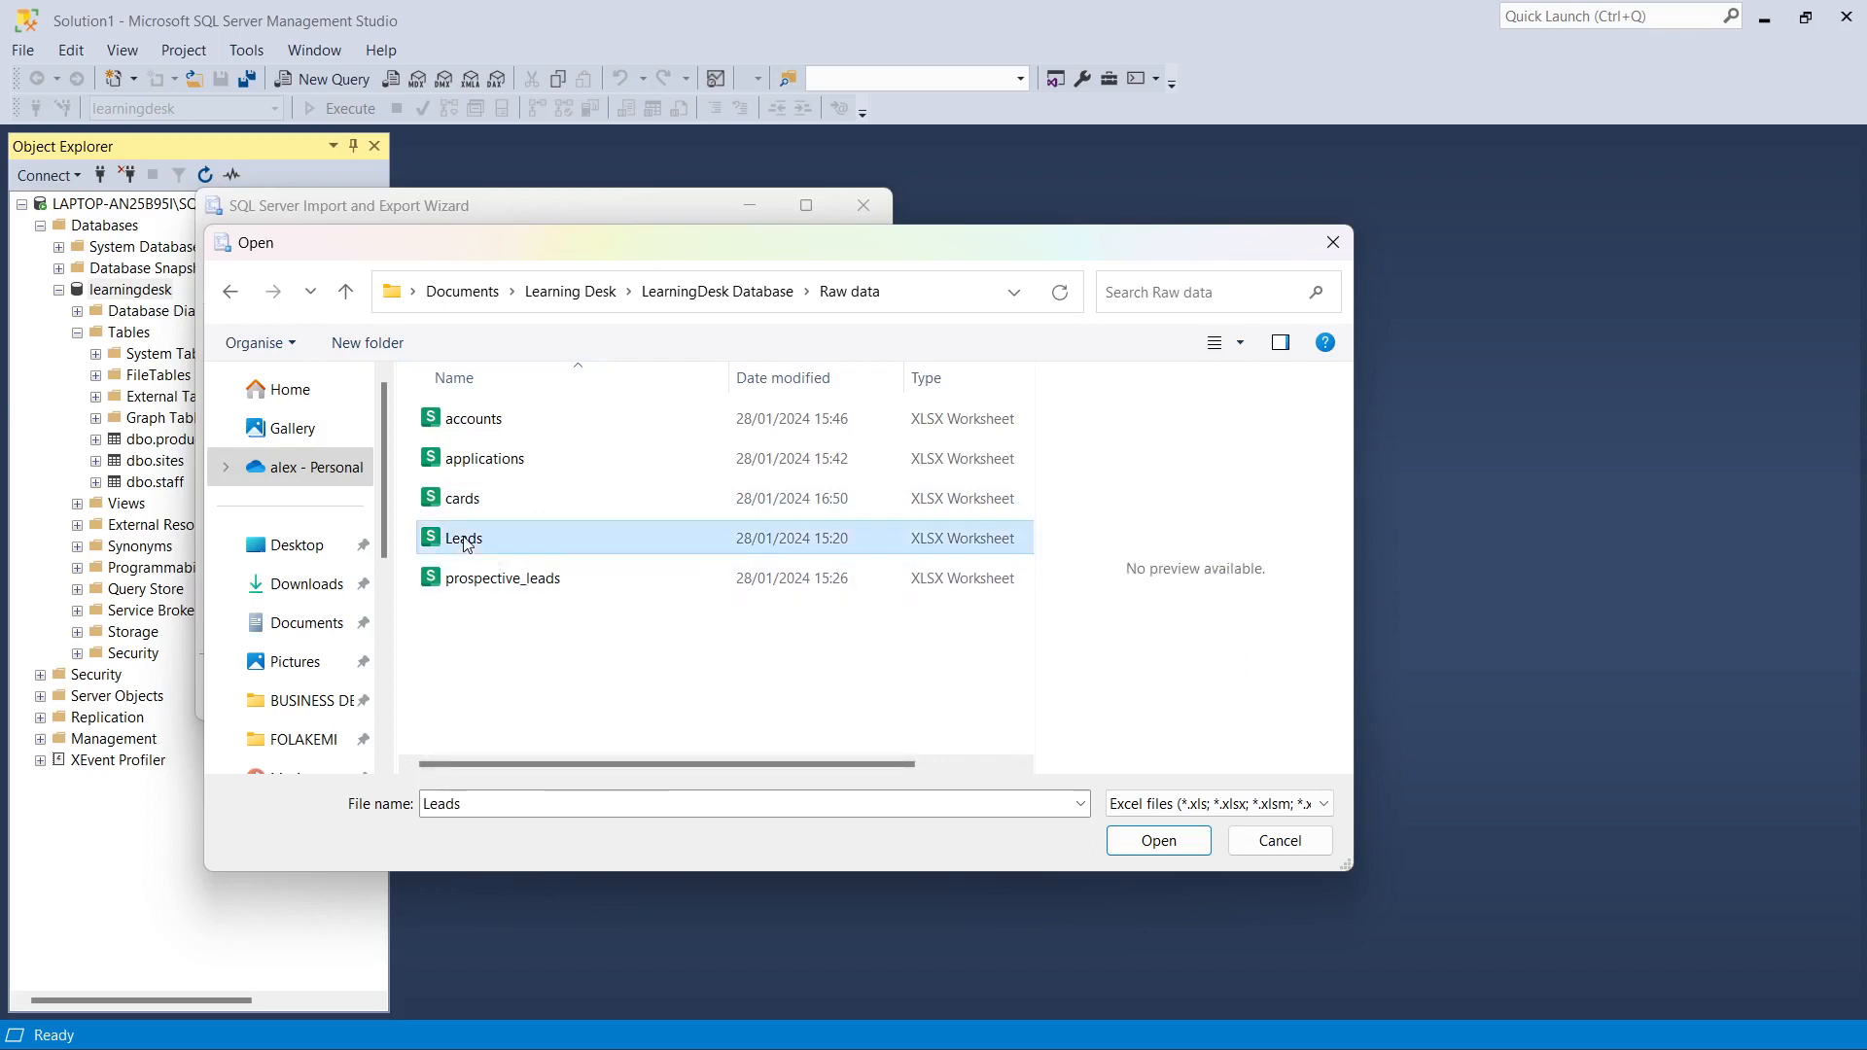
{"action": "left_click", "coordinate": [1157, 842]}
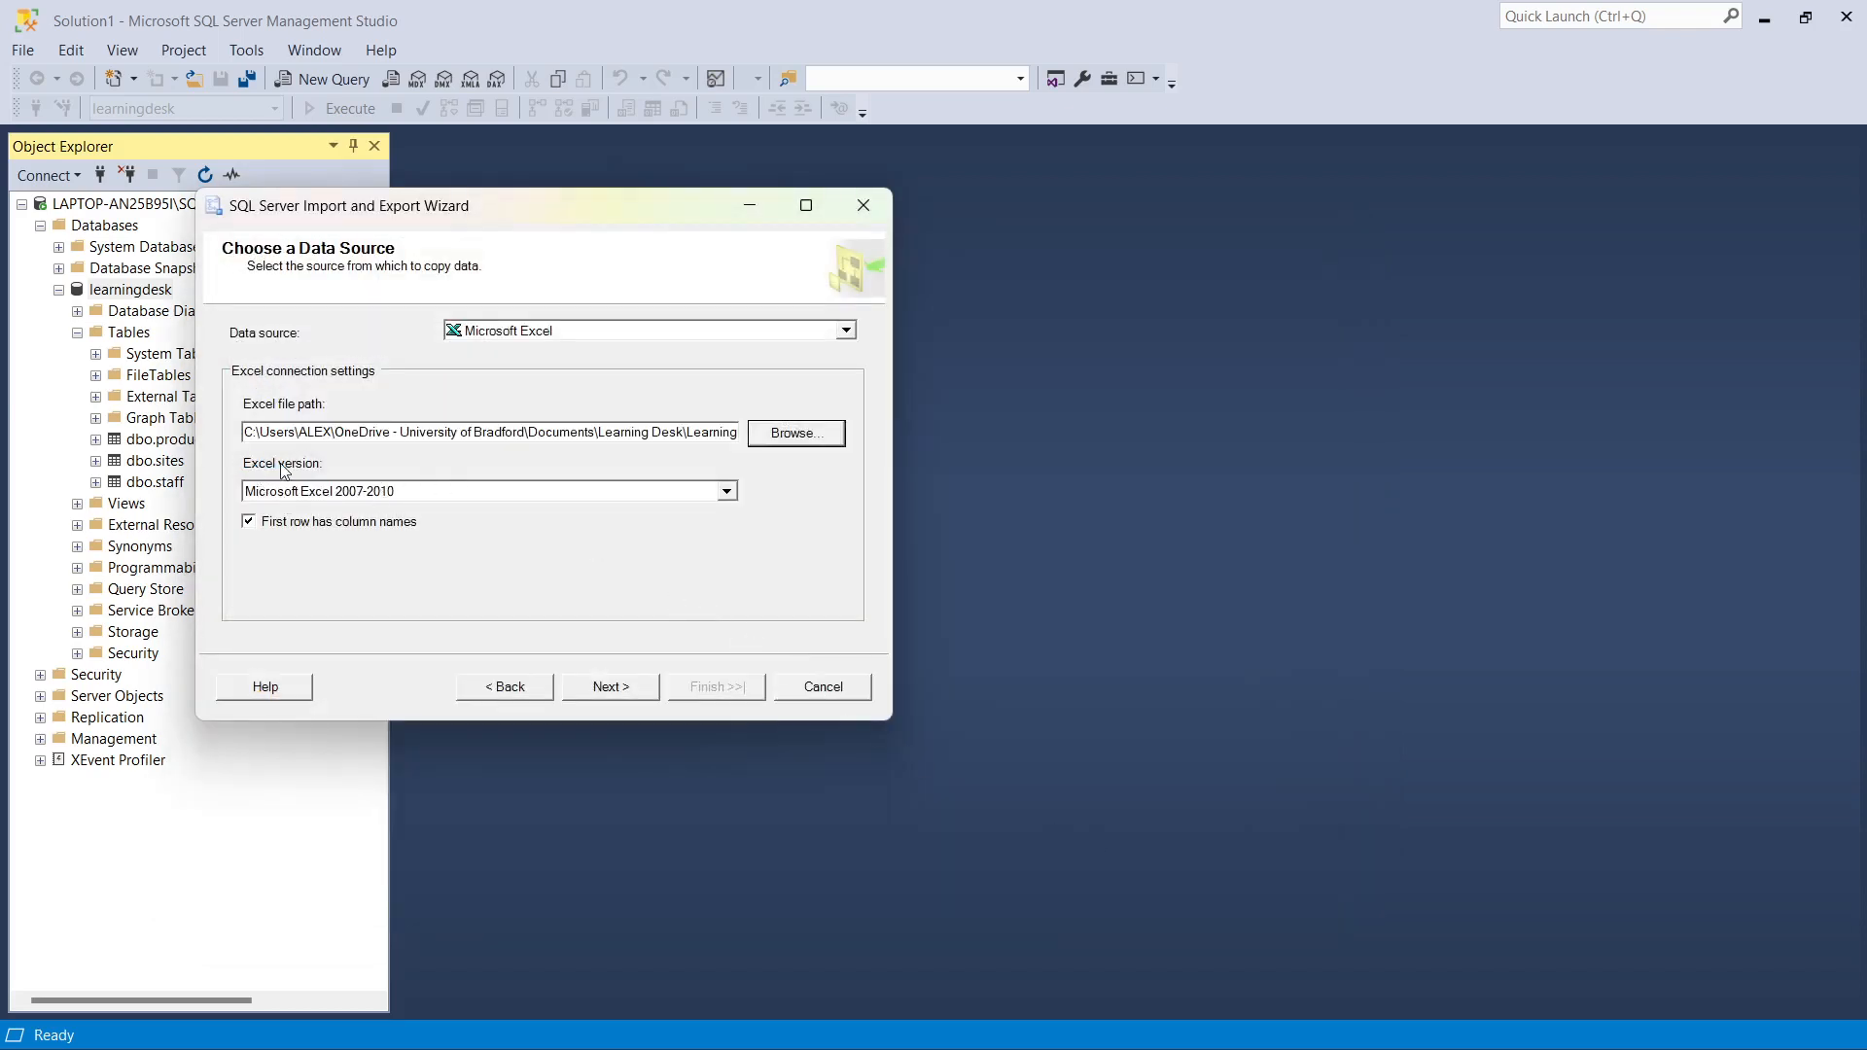
- Set the source's Excel version to Microsoft Excel 2016 and continue to the destination settings
{"action": "left_click", "coordinate": [726, 491]}
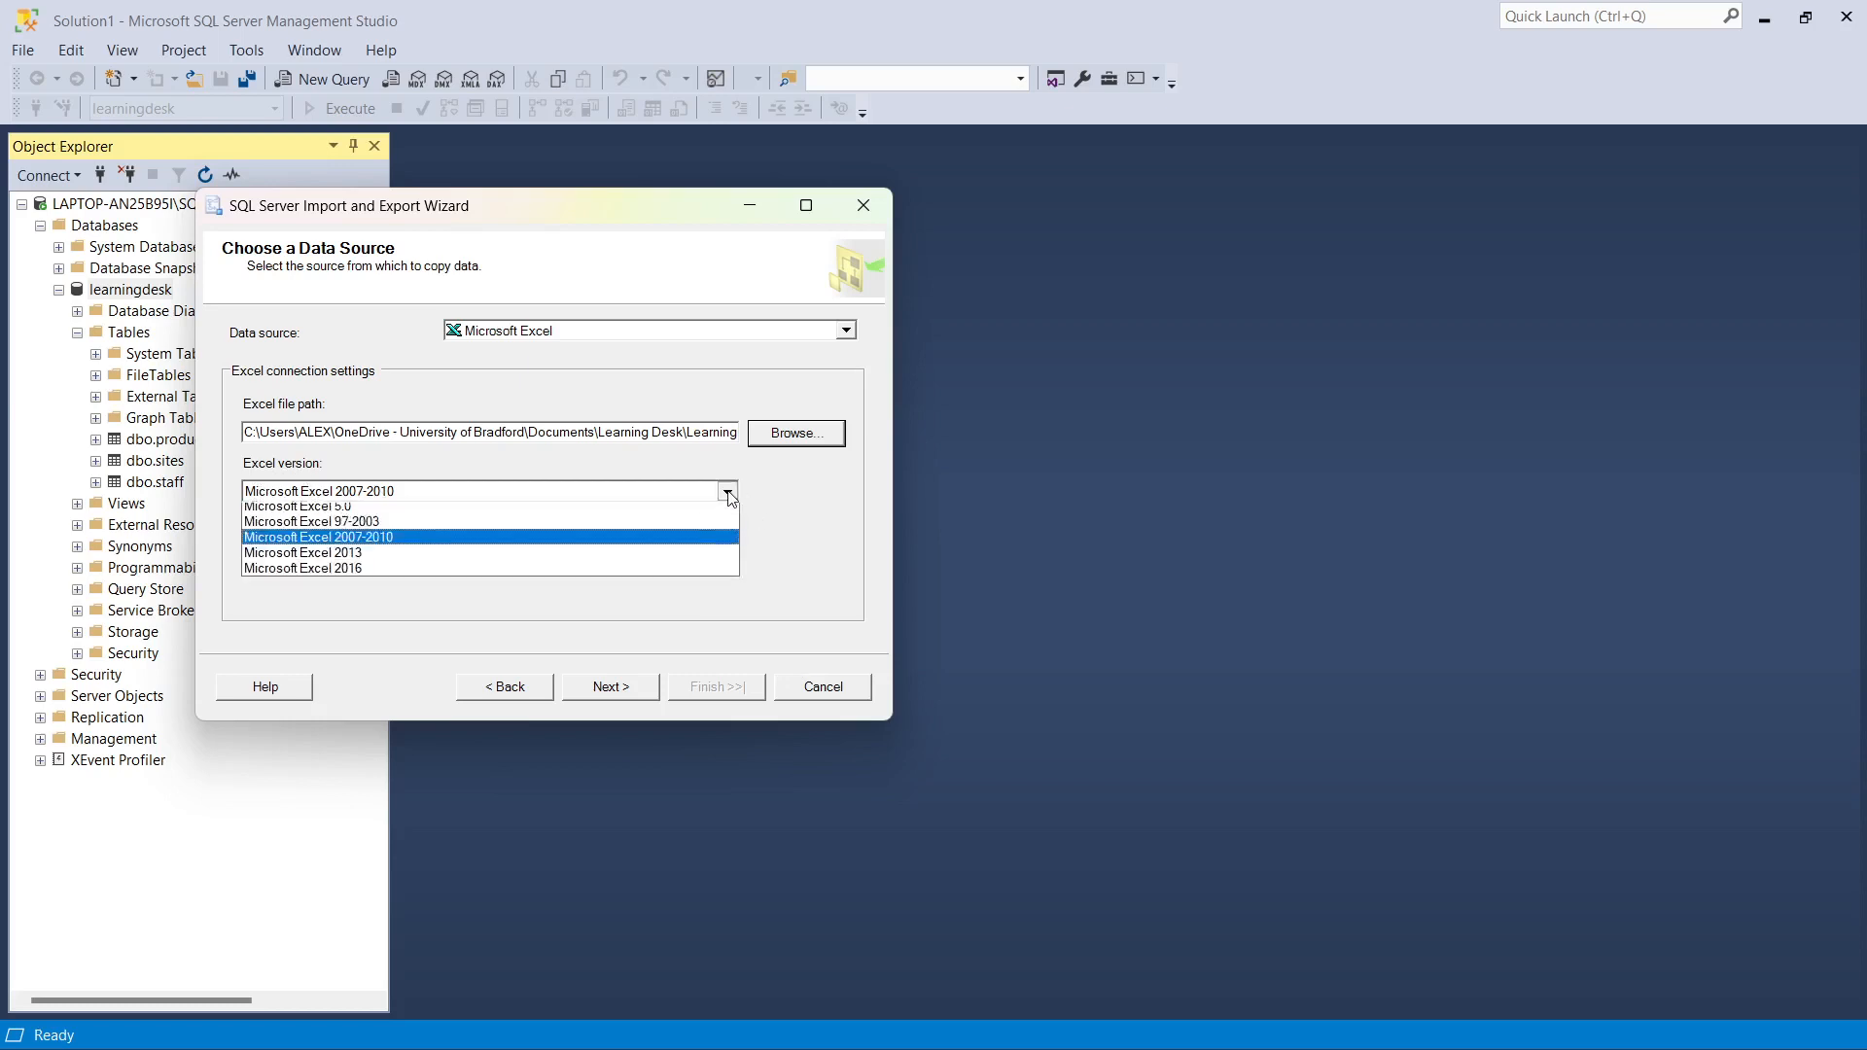
{"action": "left_click", "coordinate": [418, 605]}
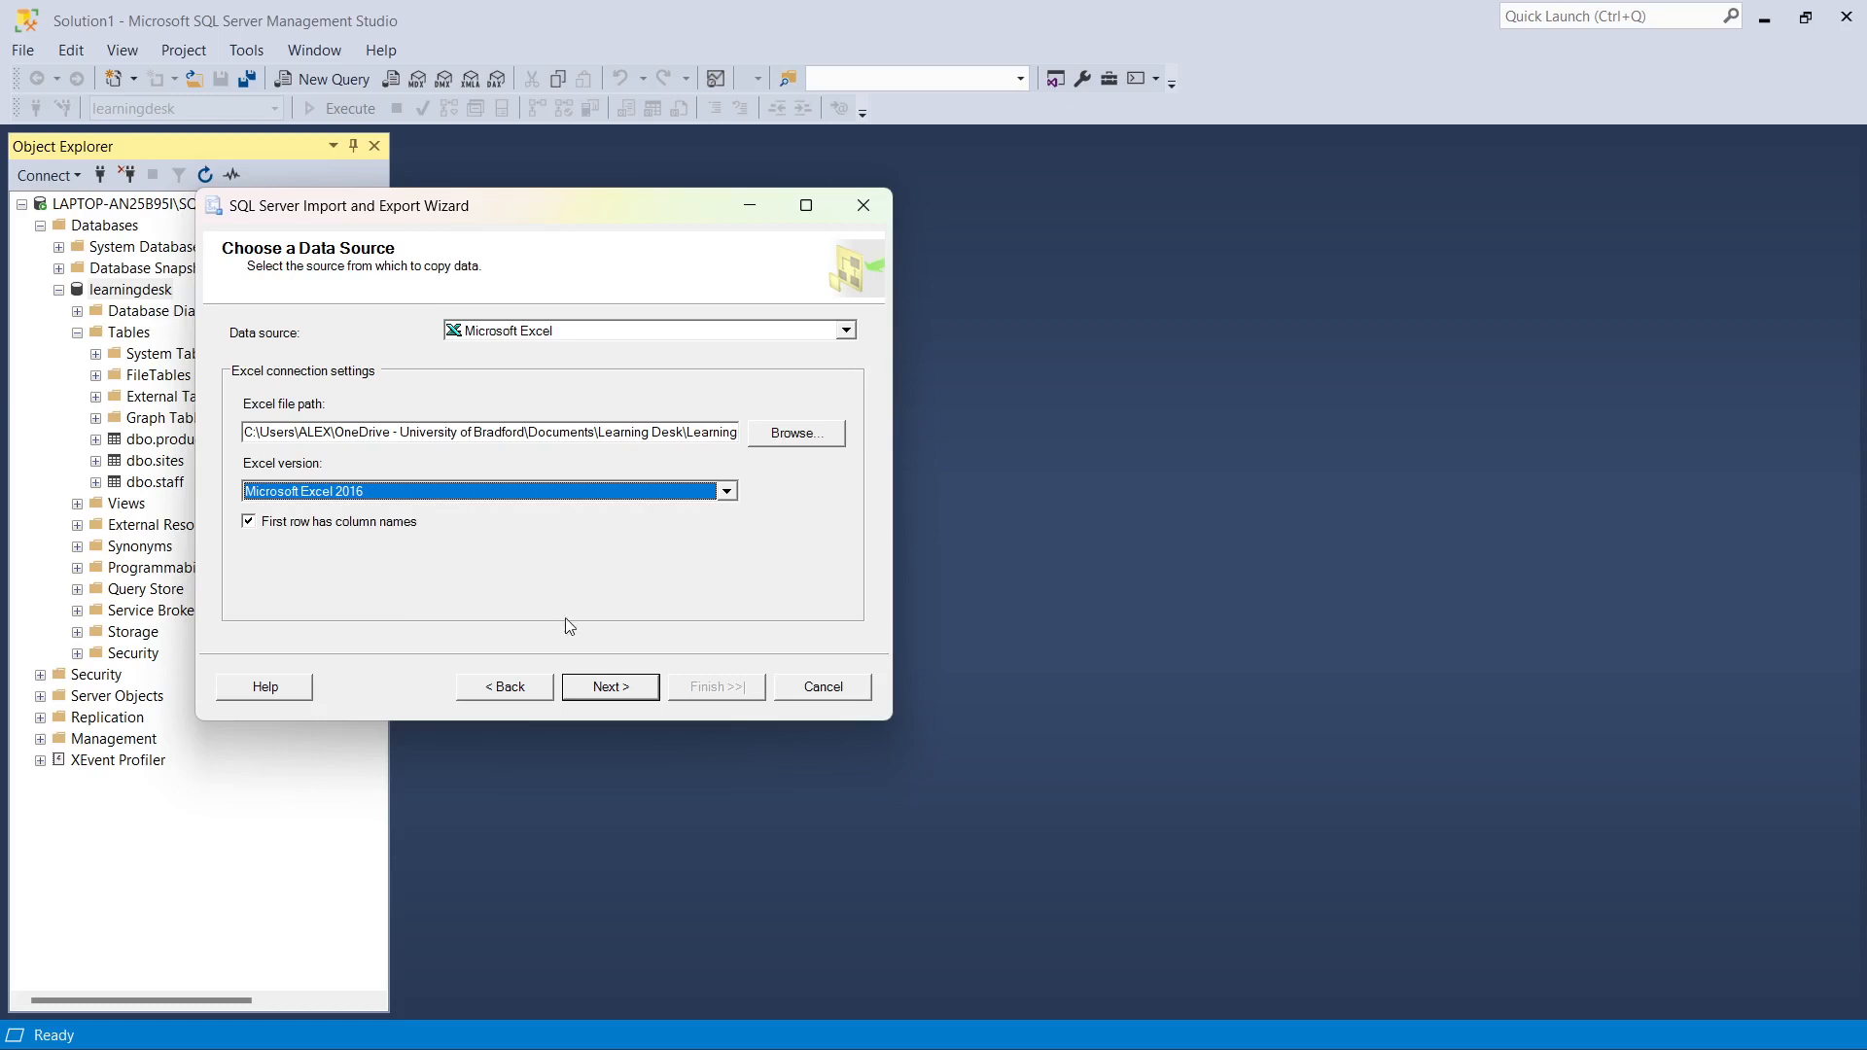
{"action": "left_click", "coordinate": [629, 692]}
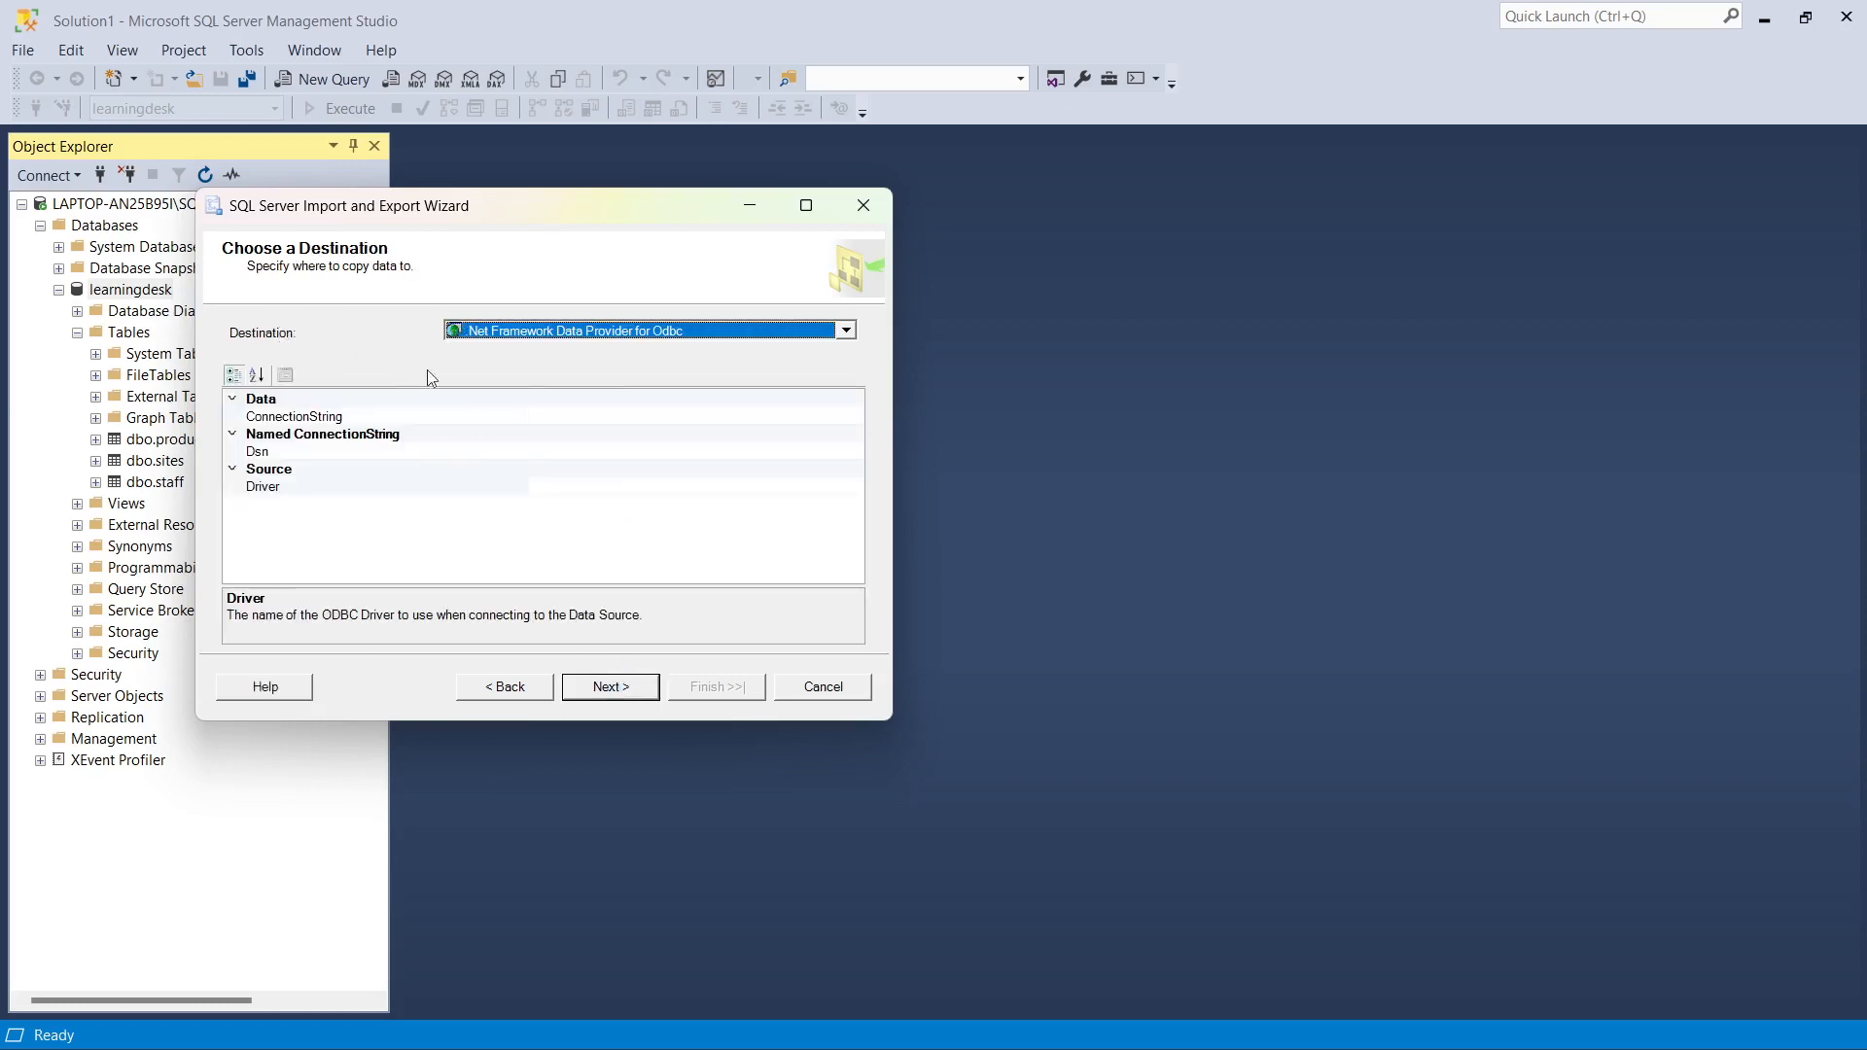
- Set the import destination to SQL Server Native Client 11.0, keeping learningdesk as the target database, and continue
{"action": "left_click", "coordinate": [846, 330]}
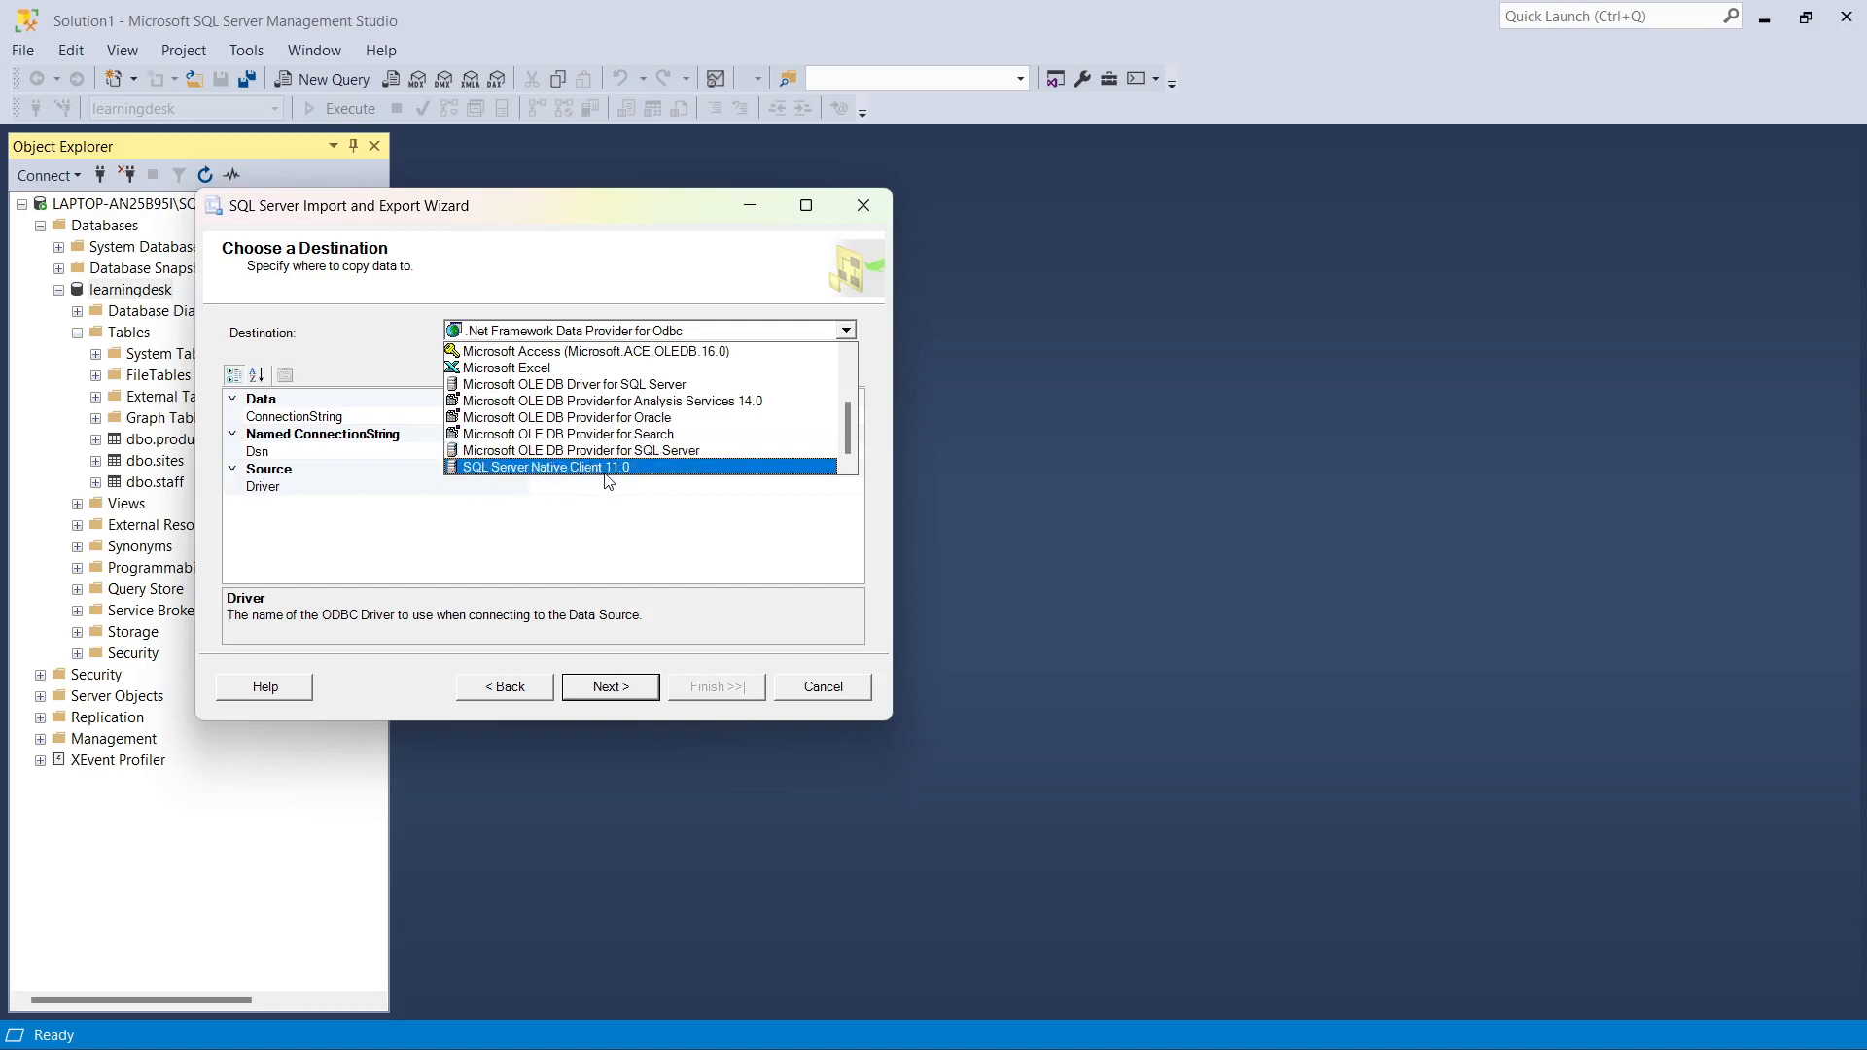
{"action": "left_click", "coordinate": [500, 450]}
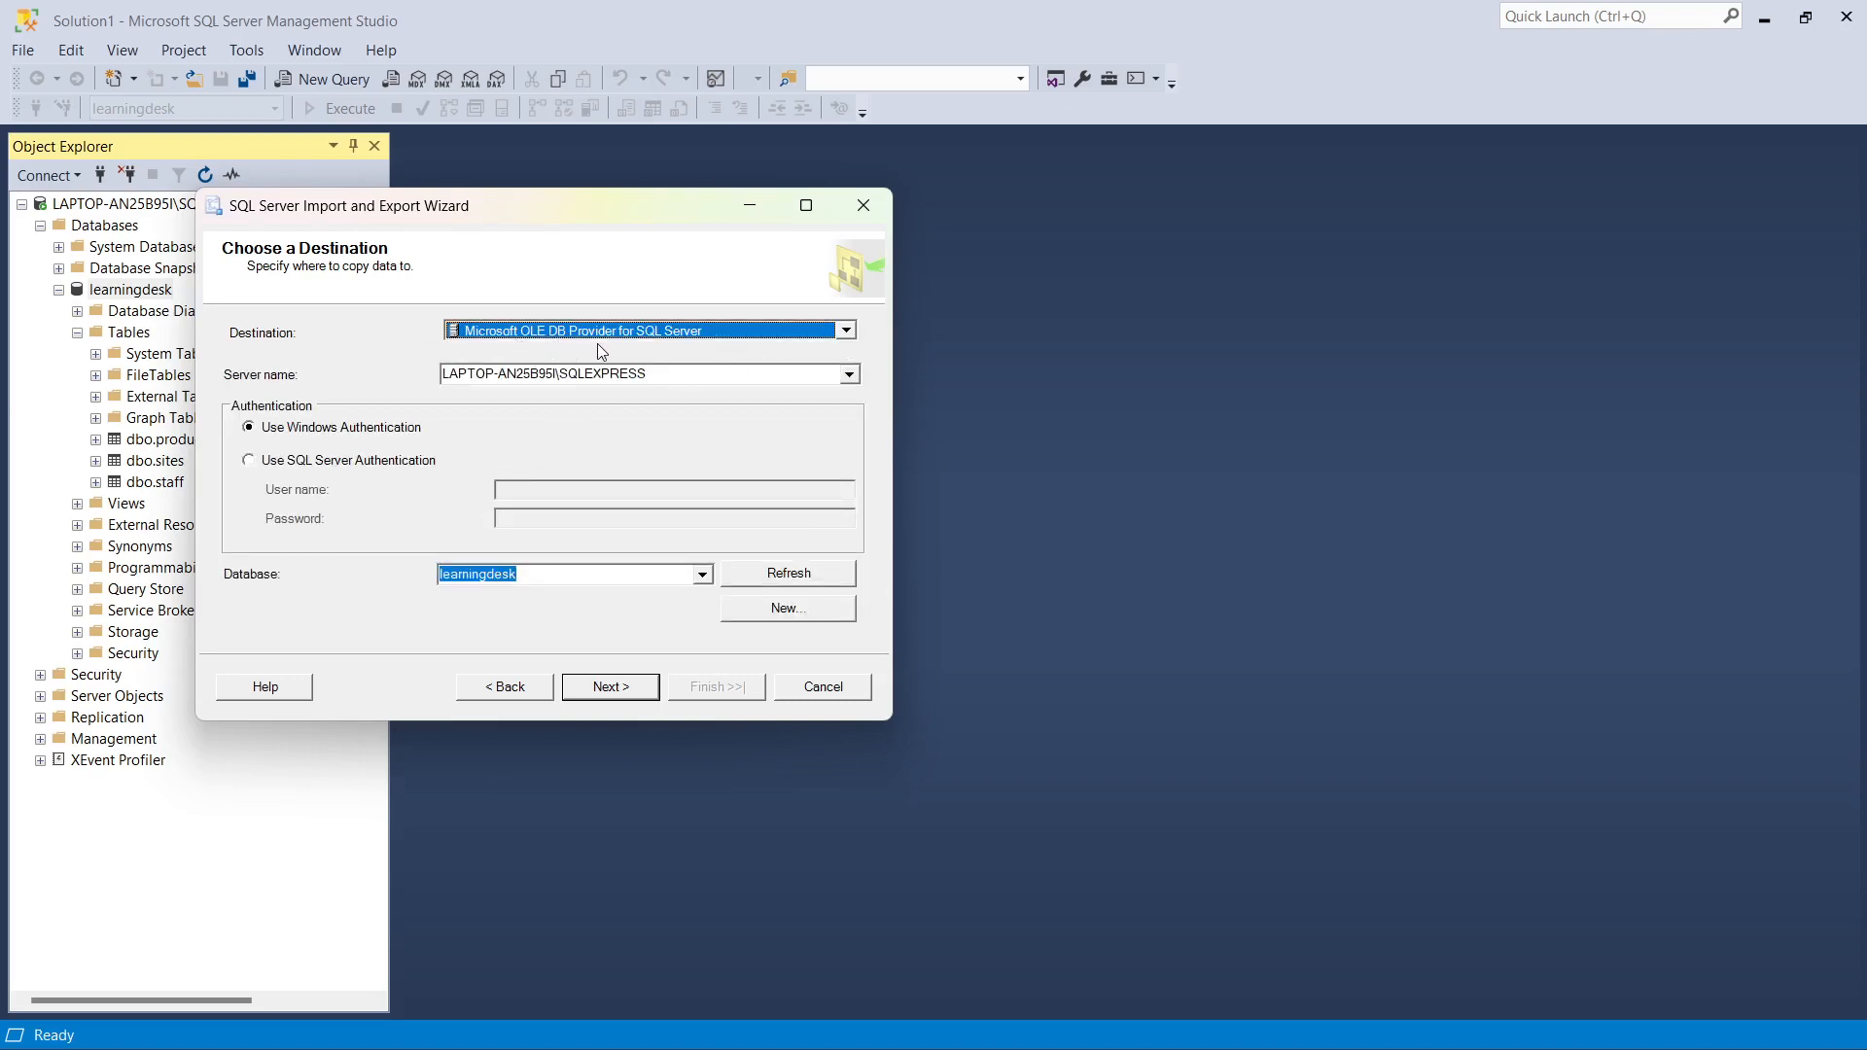
{"action": "left_click", "coordinate": [846, 330]}
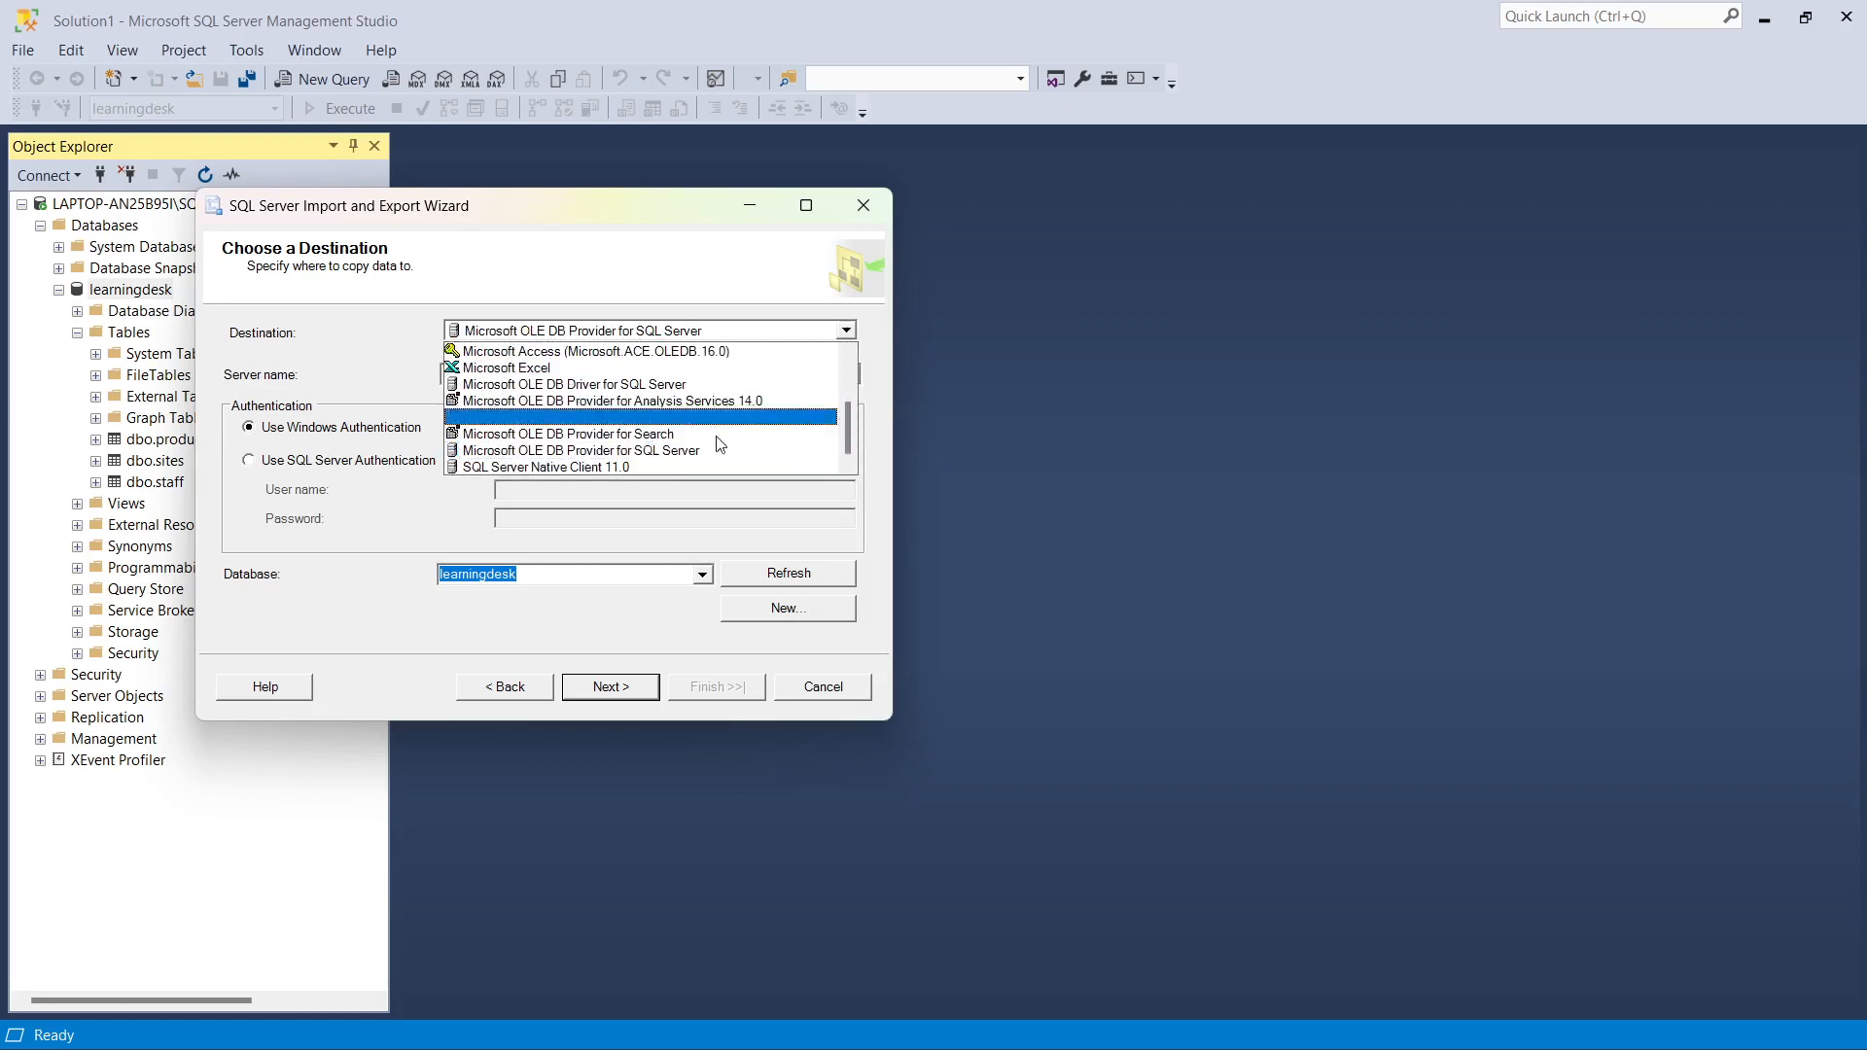
{"action": "left_click", "coordinate": [562, 466]}
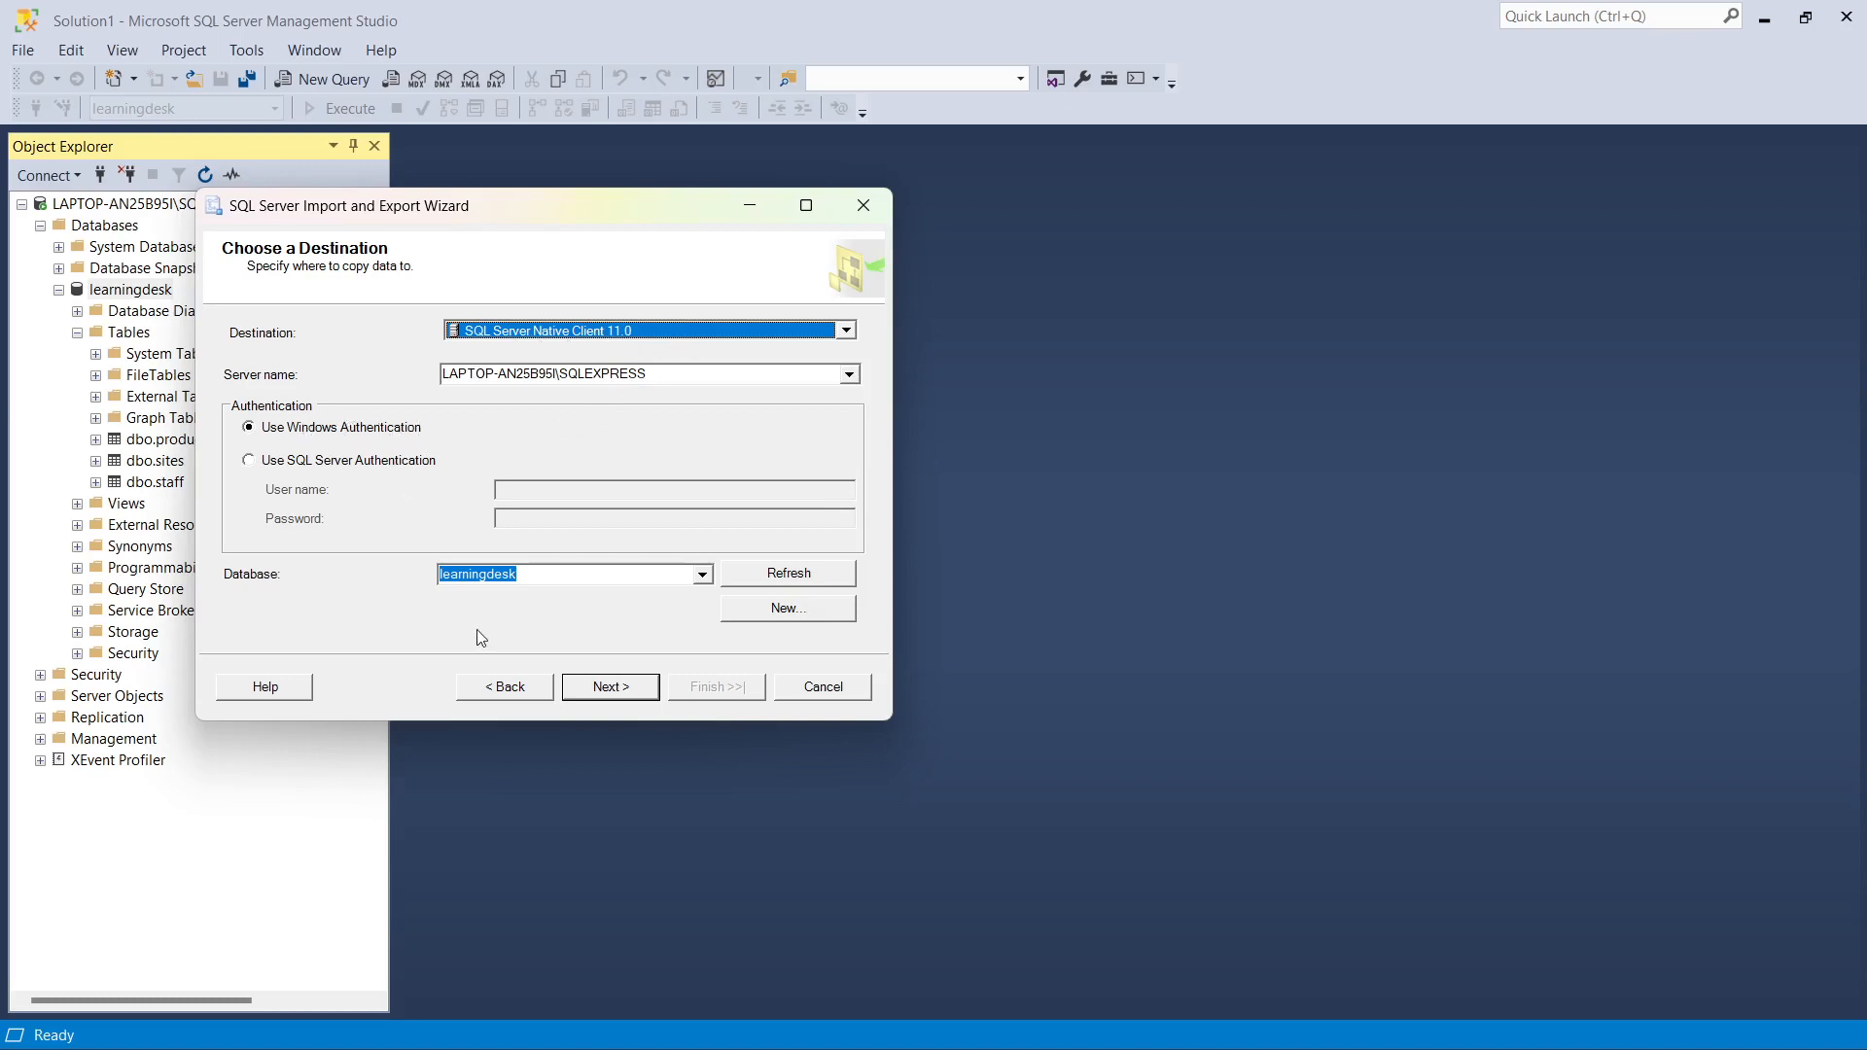
{"action": "left_click", "coordinate": [702, 575]}
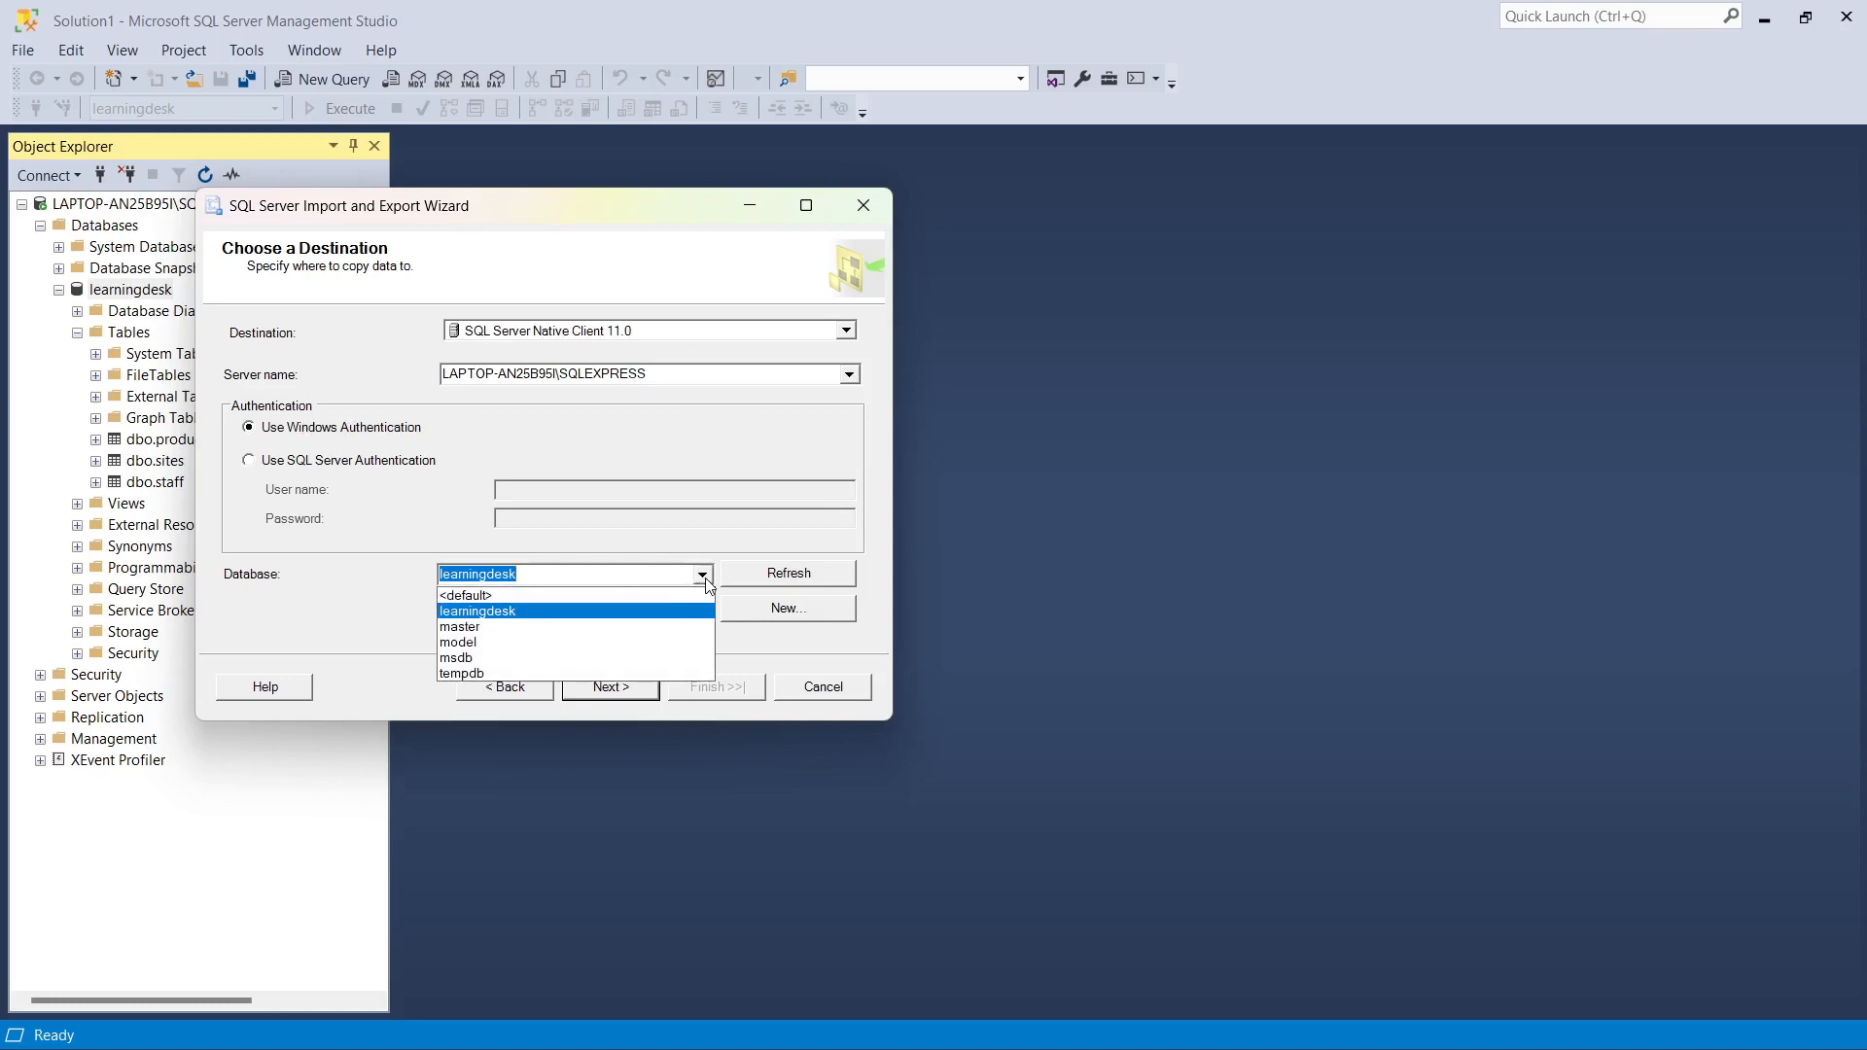
{"action": "left_click", "coordinate": [704, 578]}
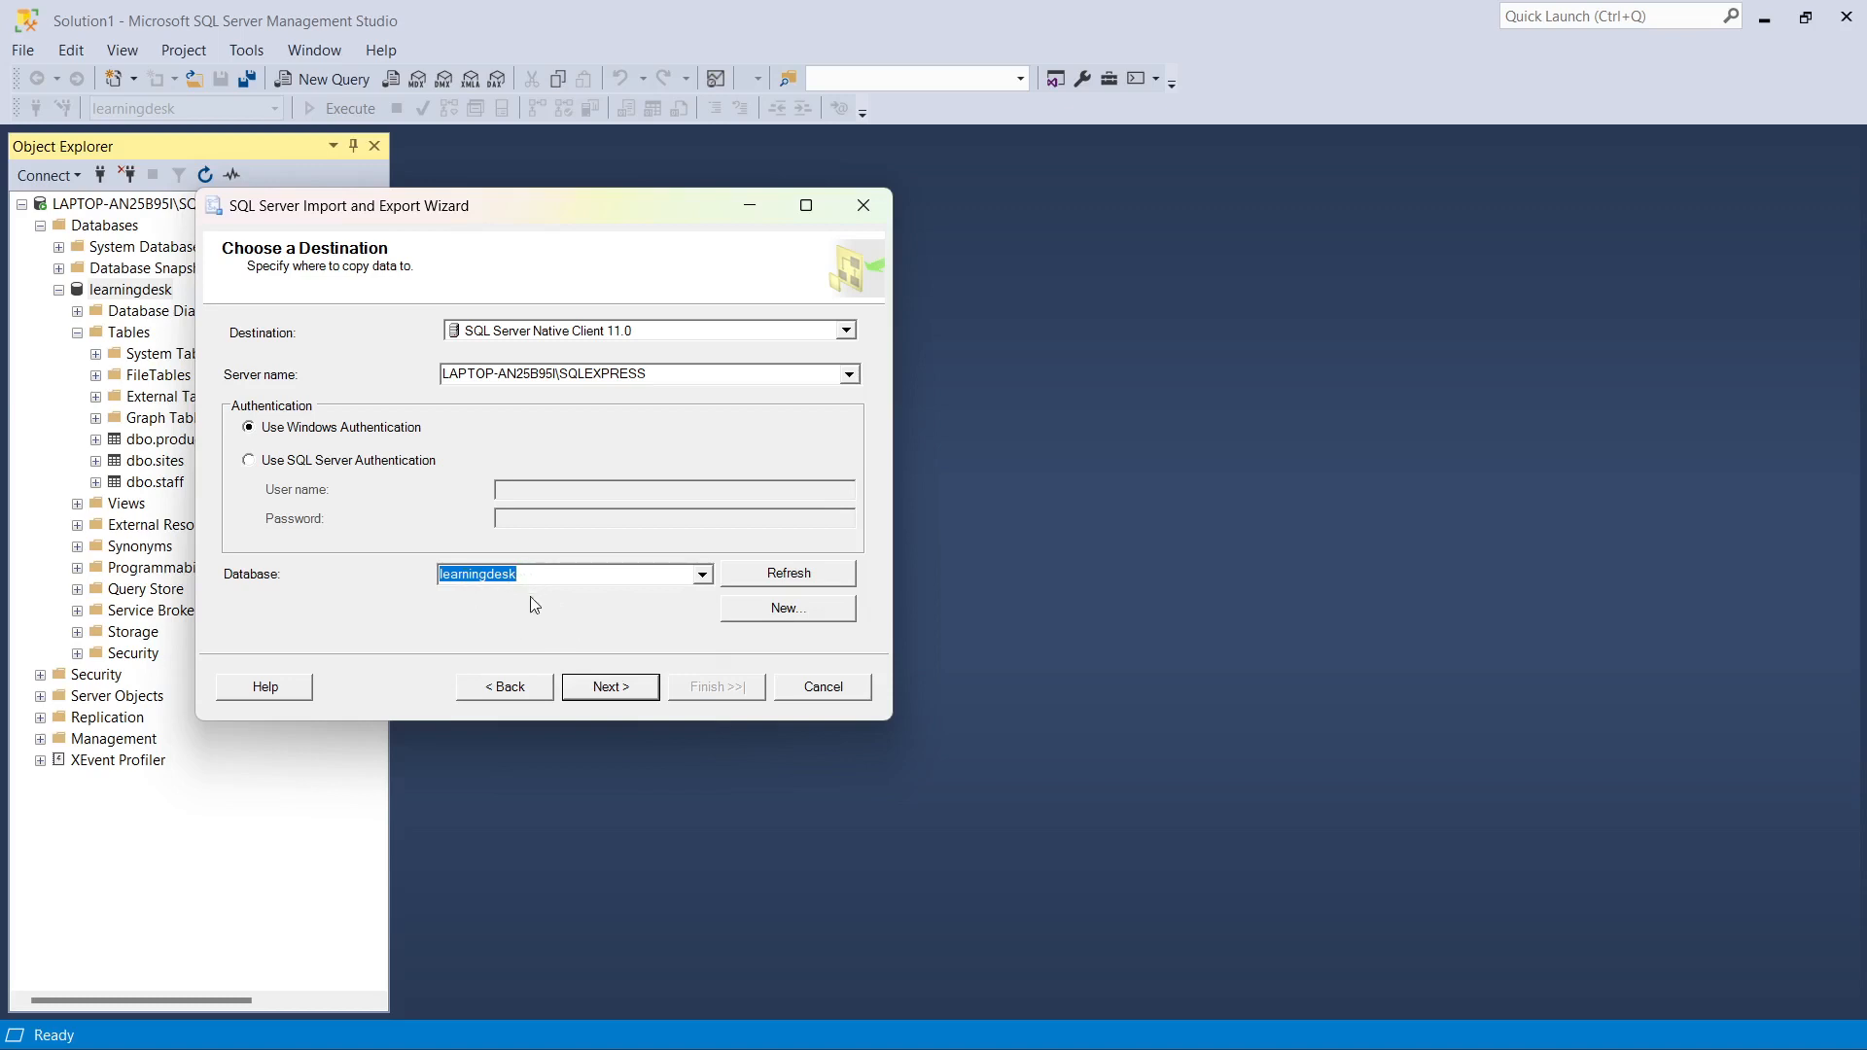
{"action": "left_click", "coordinate": [613, 687]}
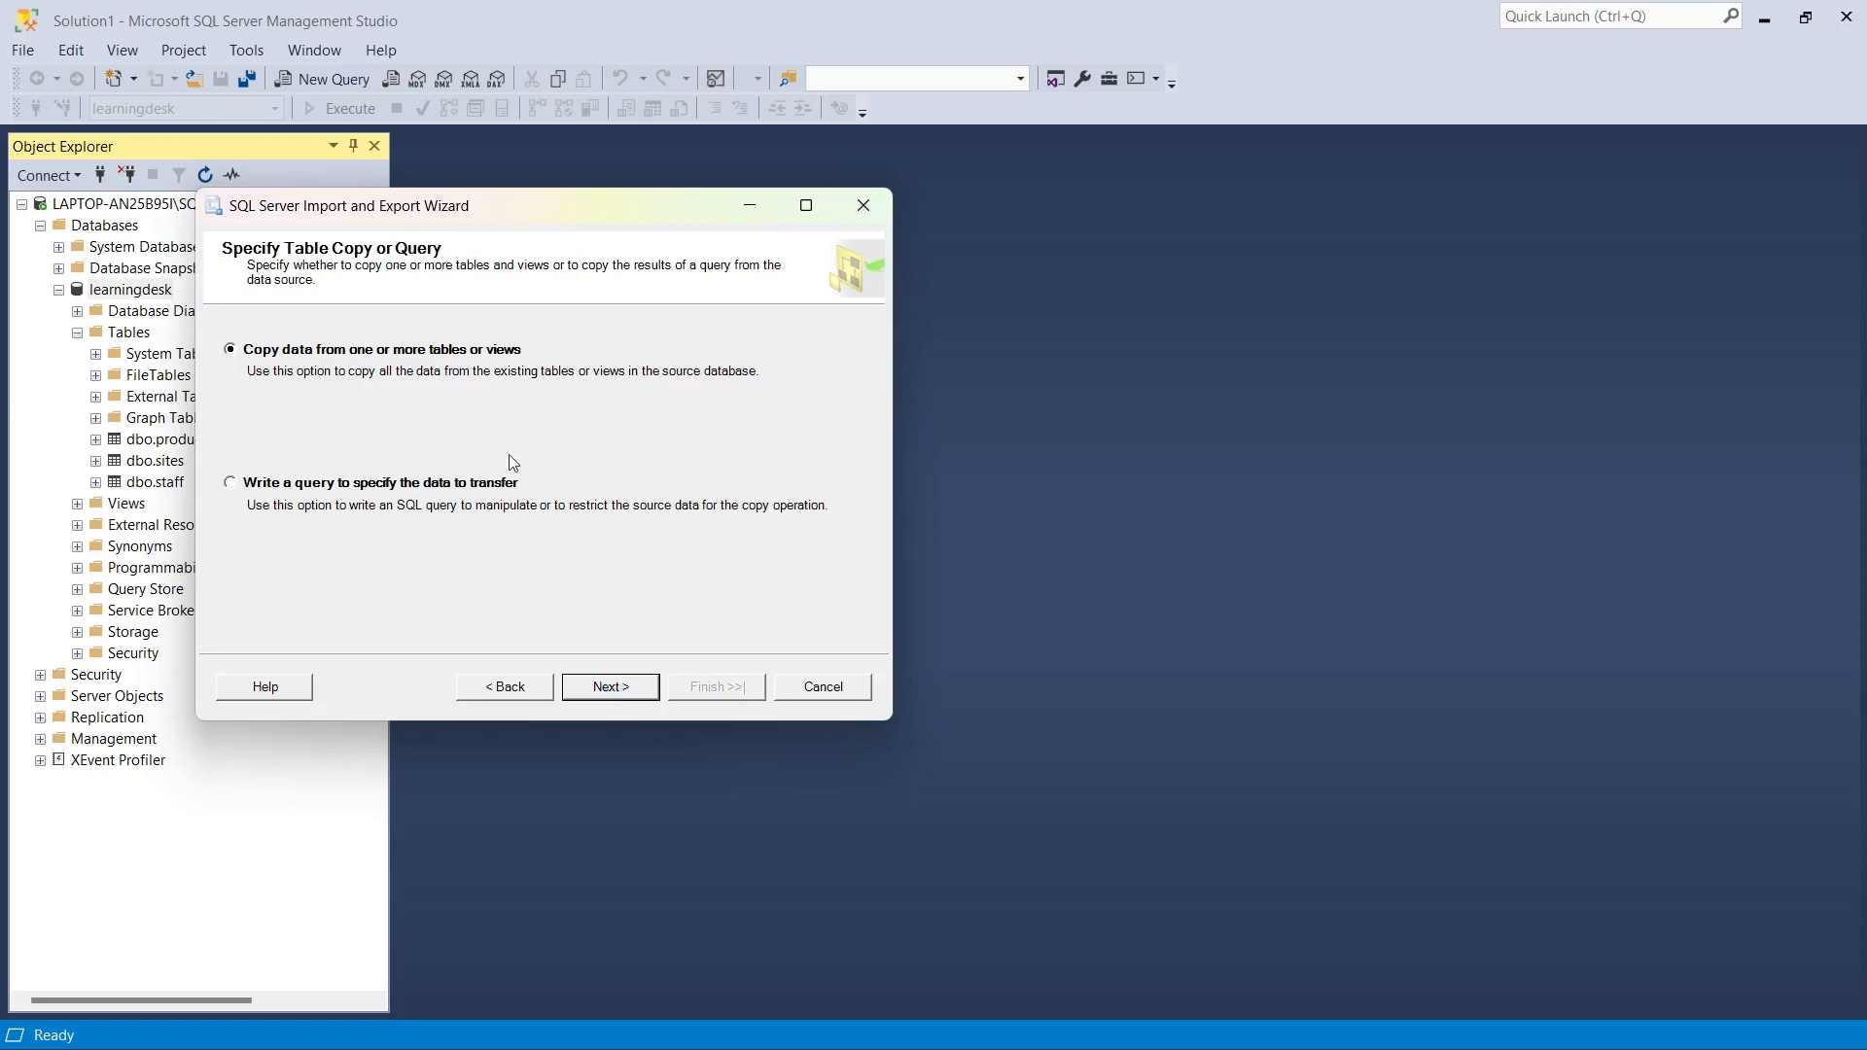
- Select the Sheet1$ source table for copying and open its column mappings
{"action": "left_click", "coordinate": [613, 688]}
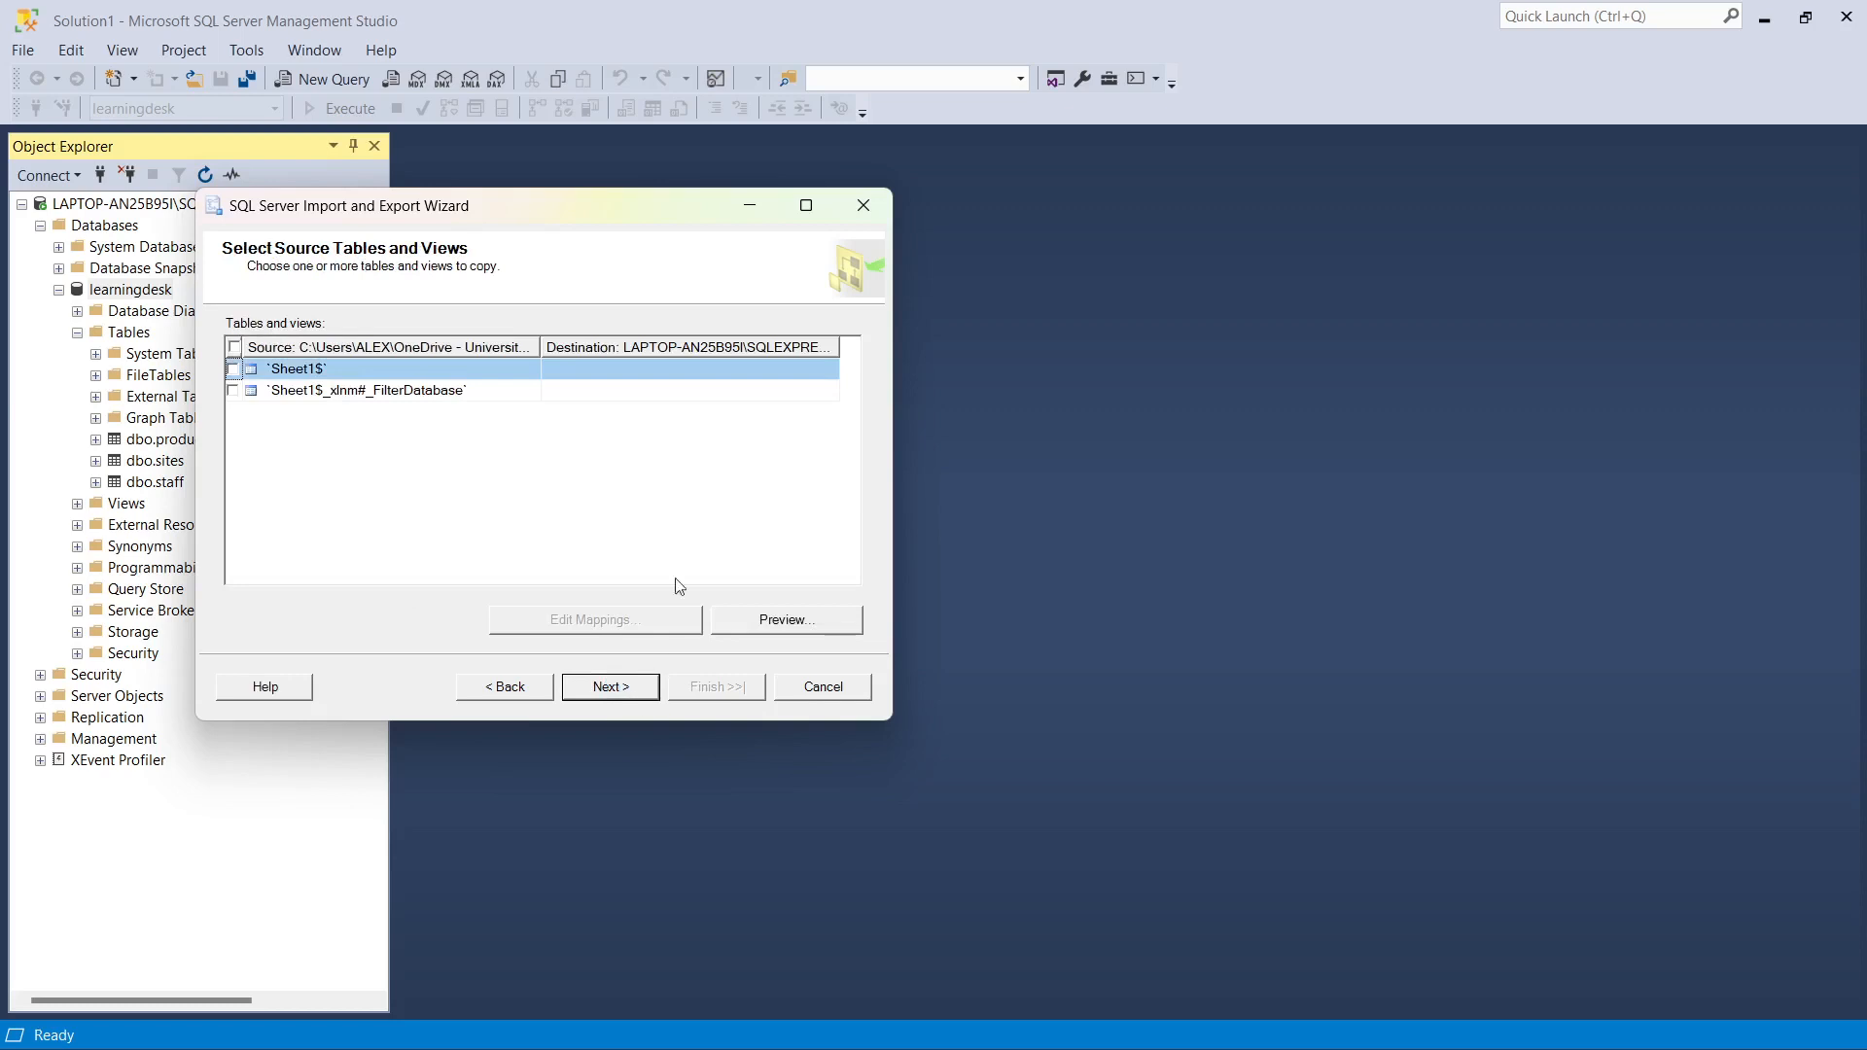
{"action": "left_click", "coordinate": [233, 371]}
{"action": "left_click", "coordinate": [610, 621]}
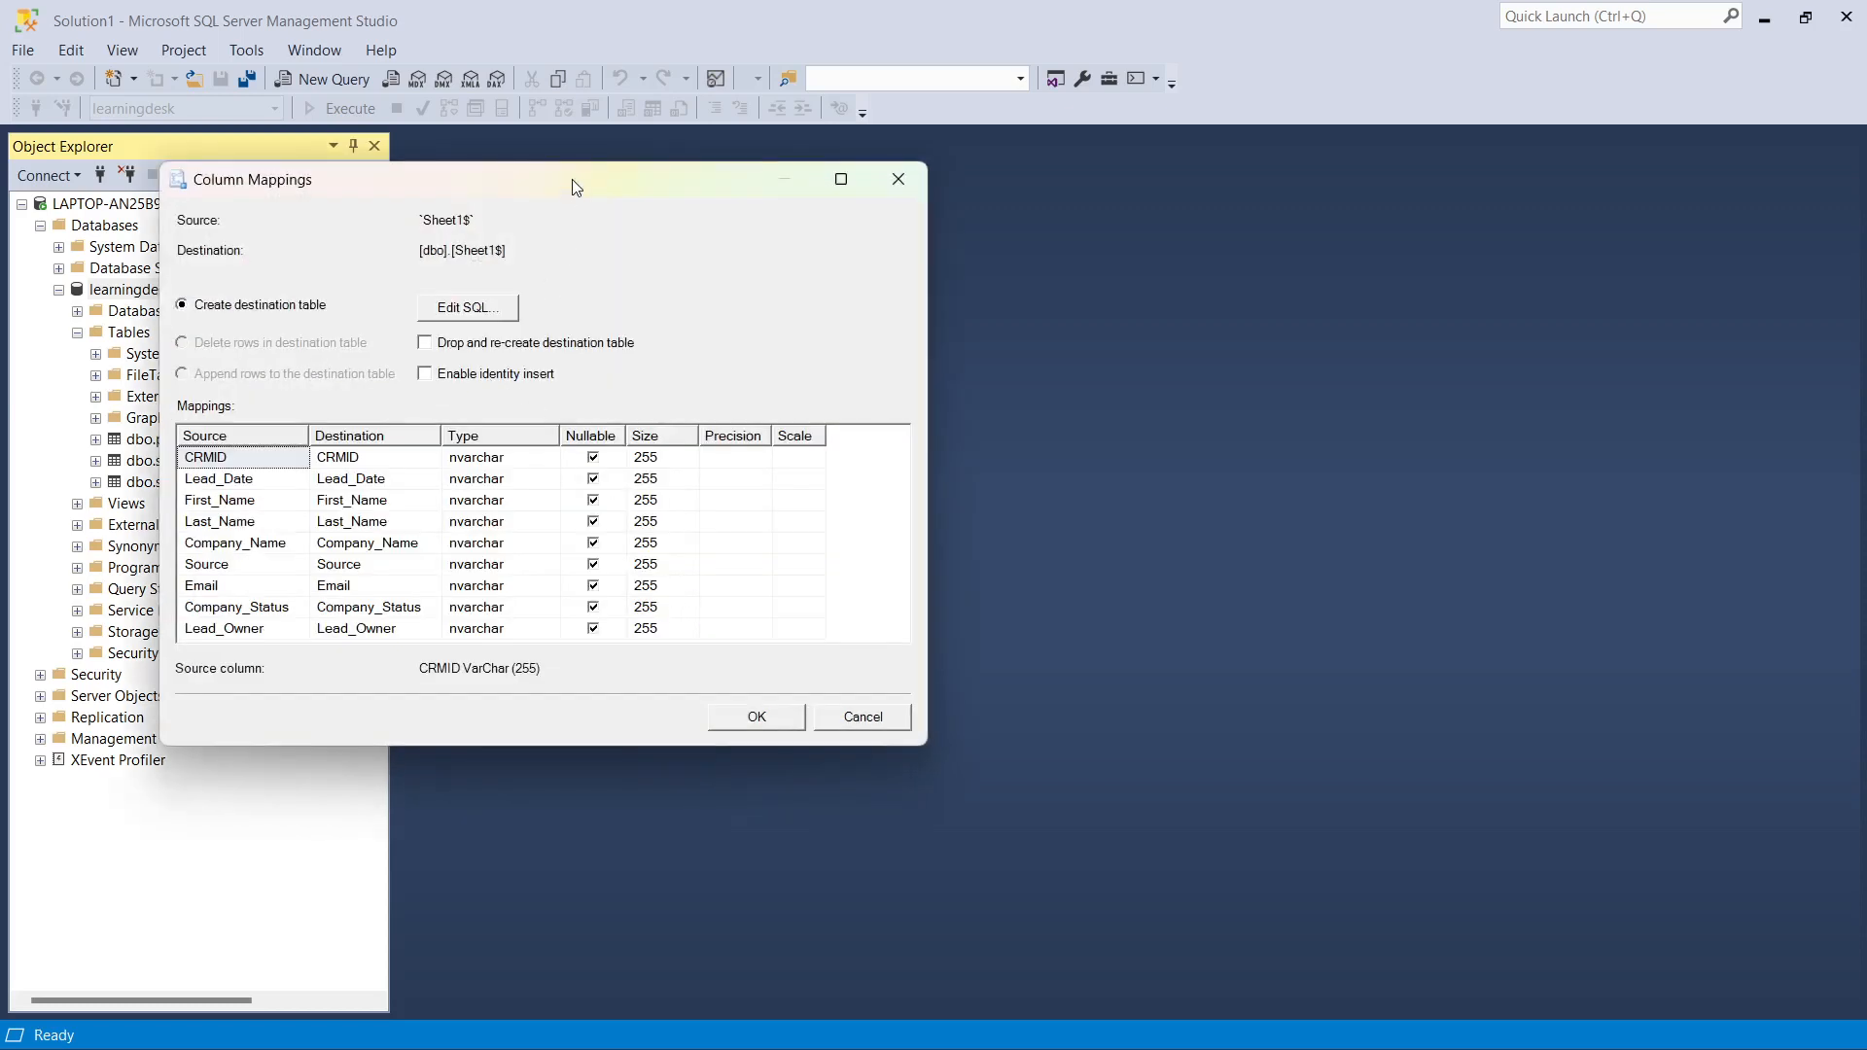
{"action": "left_click_drag", "start_coordinate": [575, 188], "coordinate": [657, 194]}
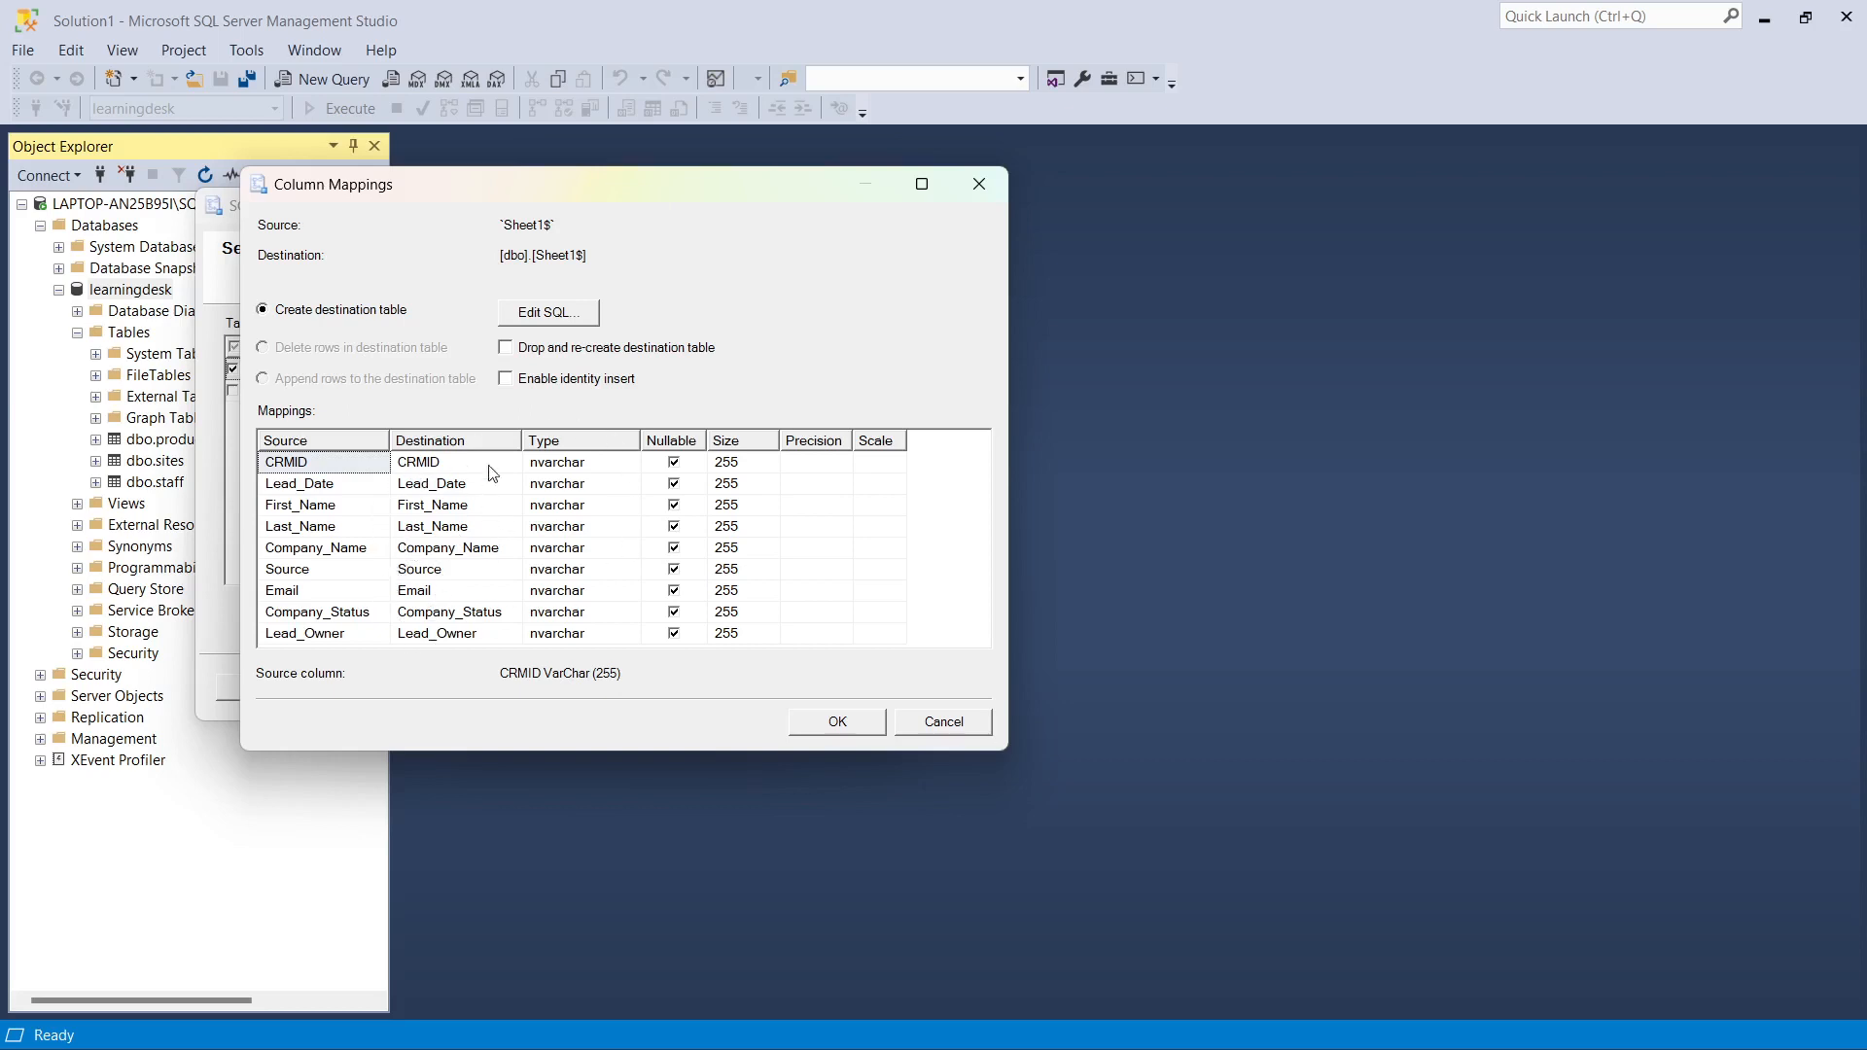
- Set the CRMID column's data type to varchar in the column mappings
{"action": "left_click", "coordinate": [554, 470]}
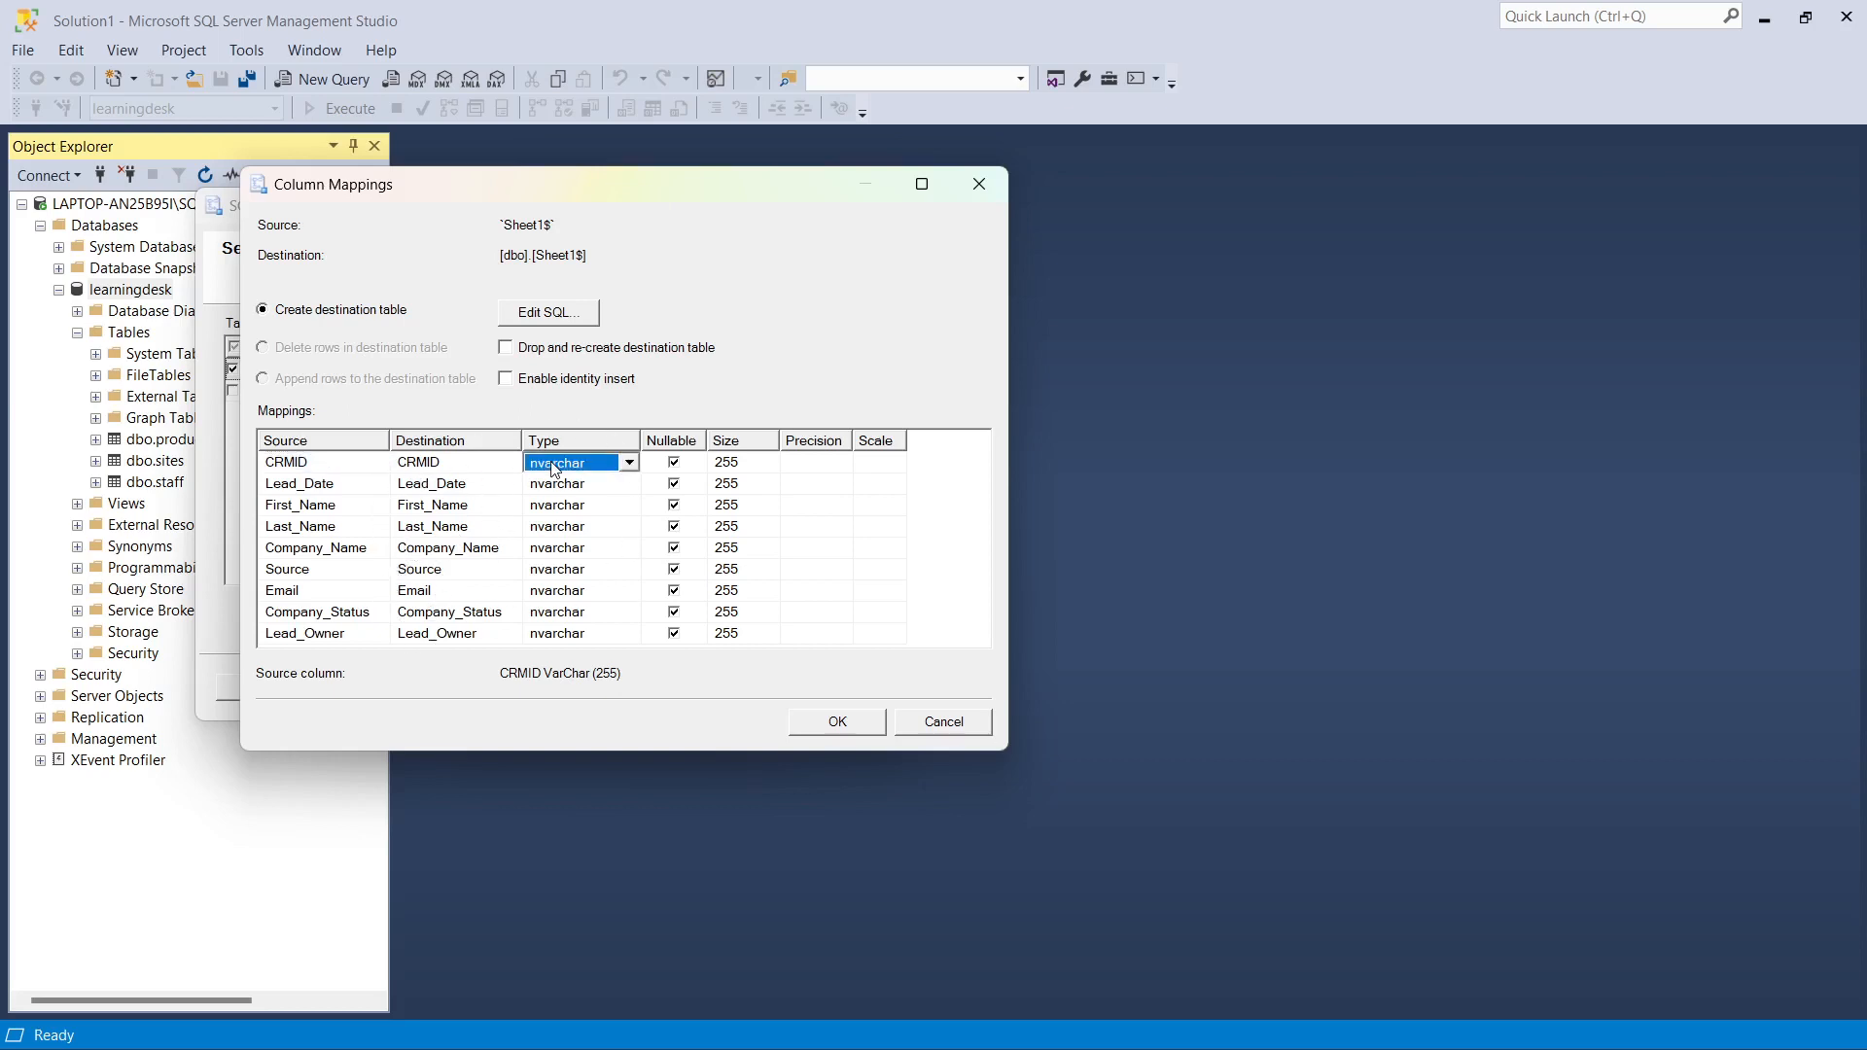
{"action": "left_click", "coordinate": [629, 463]}
{"action": "scroll", "coordinate": [588, 520], "scroll_direction": "up", "scroll_amount": 2}
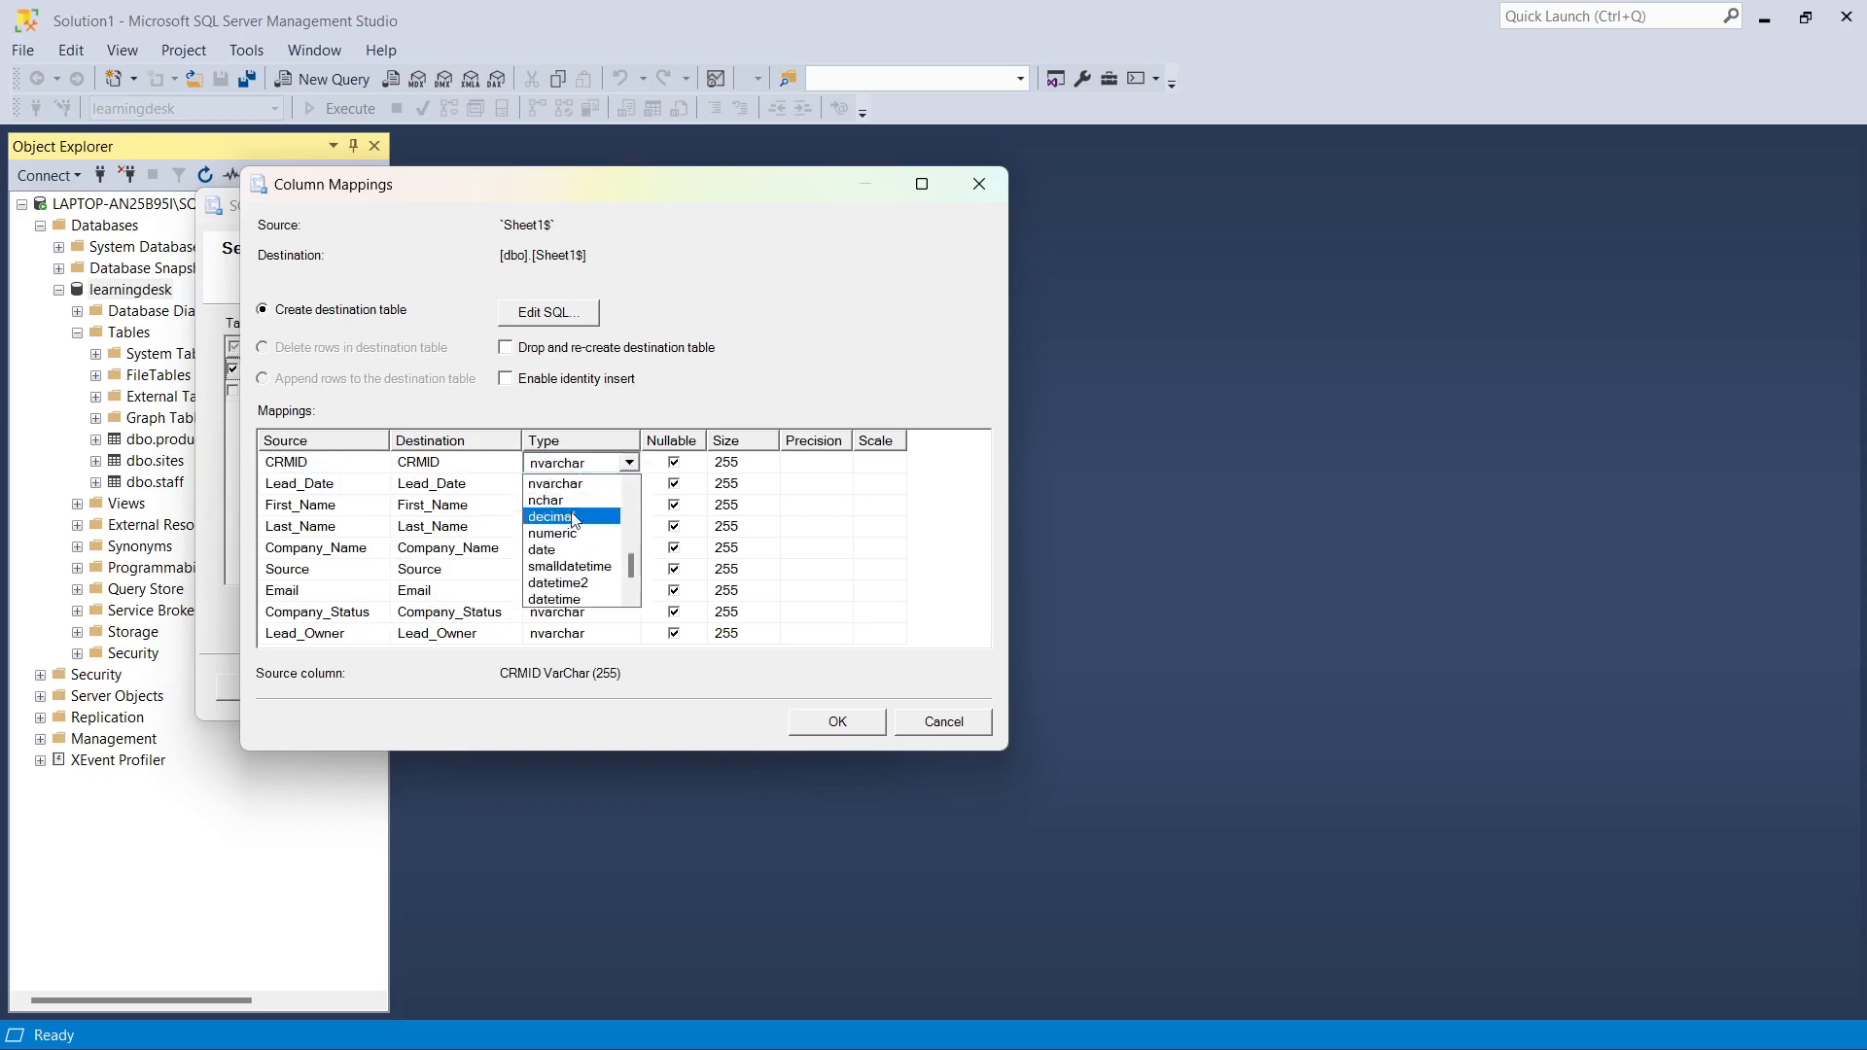
{"action": "left_click", "coordinate": [567, 537]}
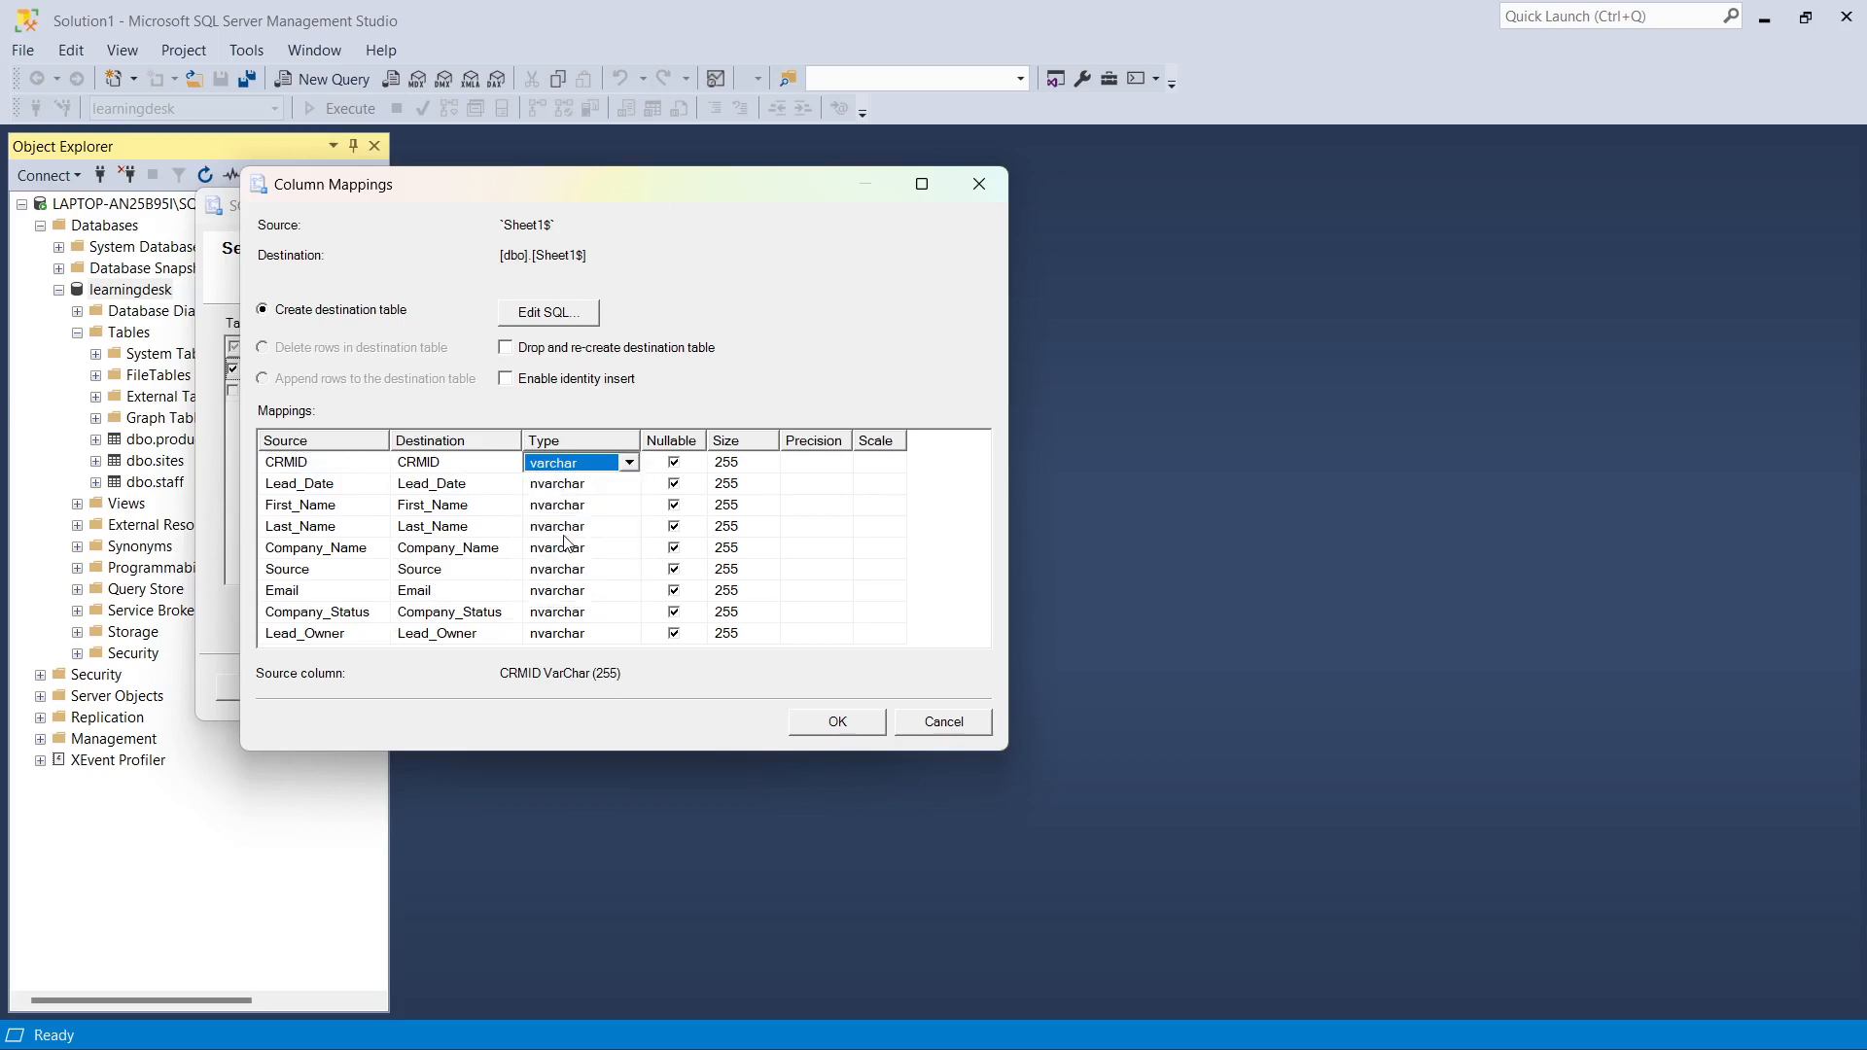
- Set the Lead_Date column's data type to date
{"action": "left_click", "coordinate": [570, 486]}
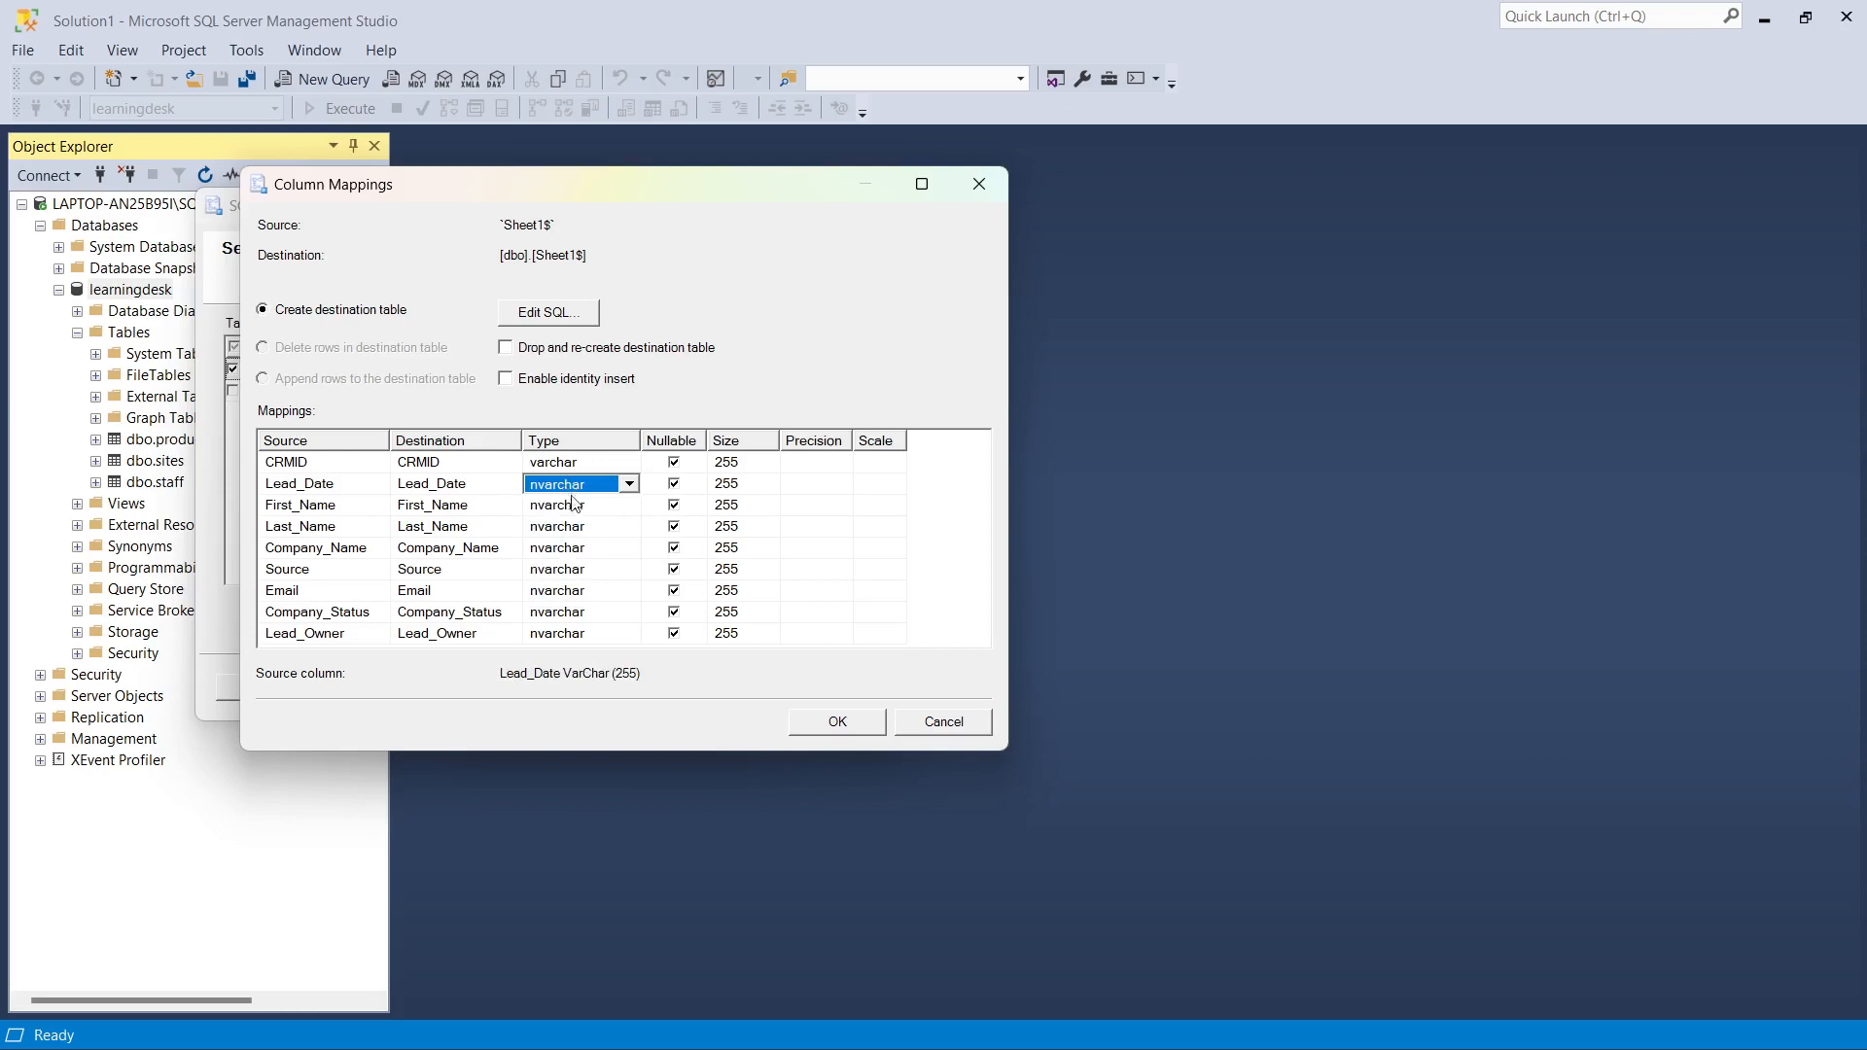
{"action": "left_click", "coordinate": [629, 484]}
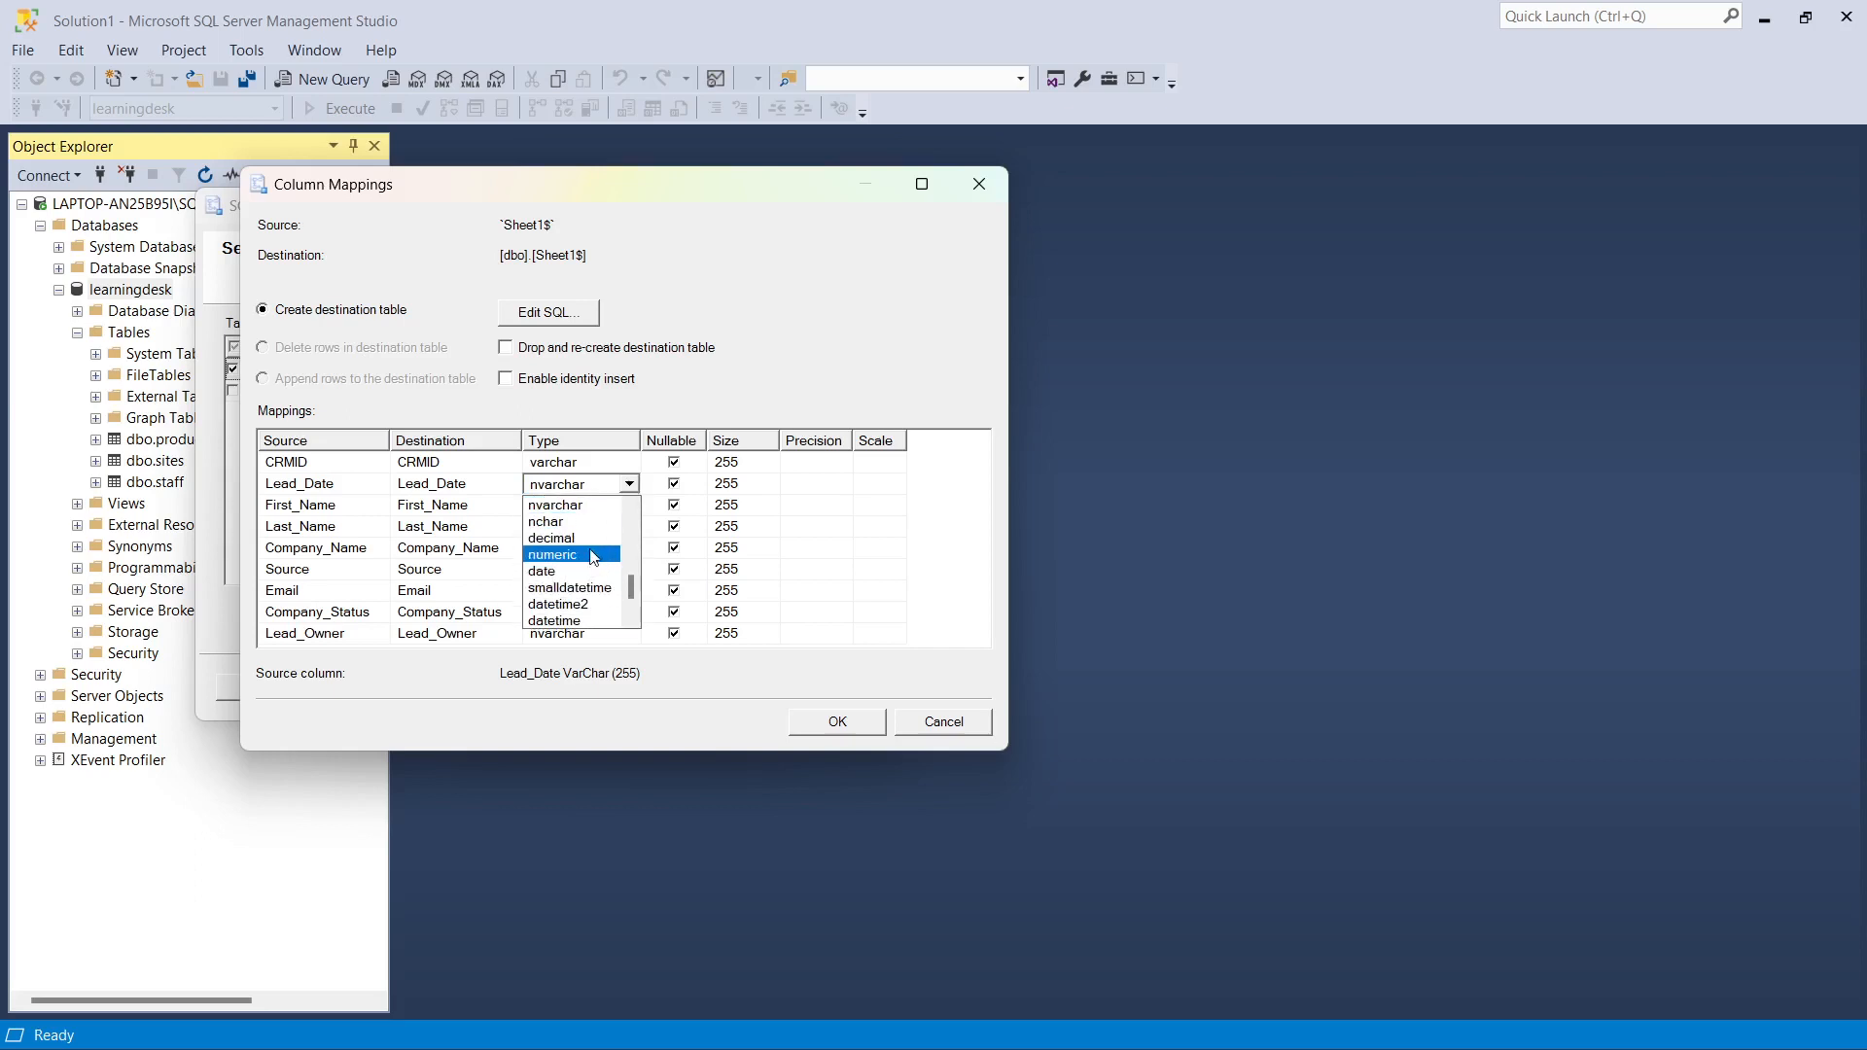
{"action": "scroll", "coordinate": [584, 583], "scroll_direction": "down", "scroll_amount": 1}
{"action": "scroll", "coordinate": [580, 576], "scroll_direction": "up", "scroll_amount": 1}
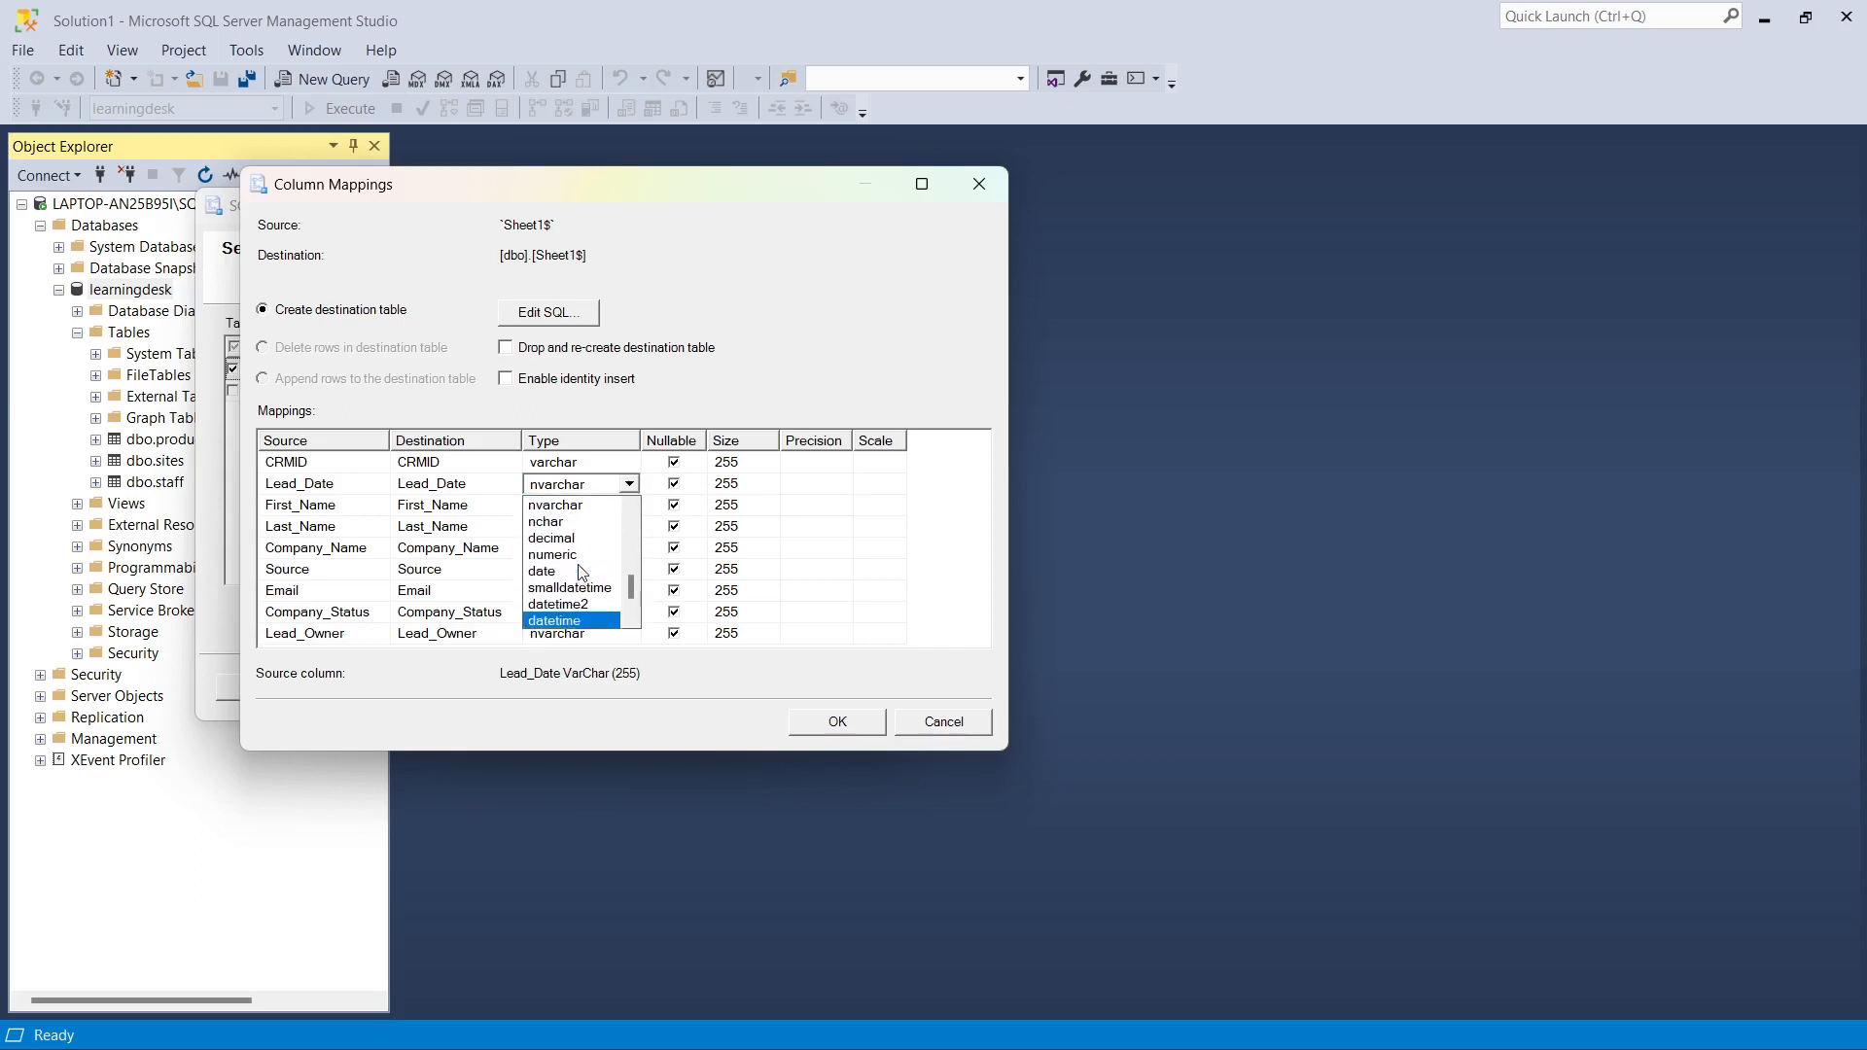
{"action": "left_click", "coordinate": [547, 573]}
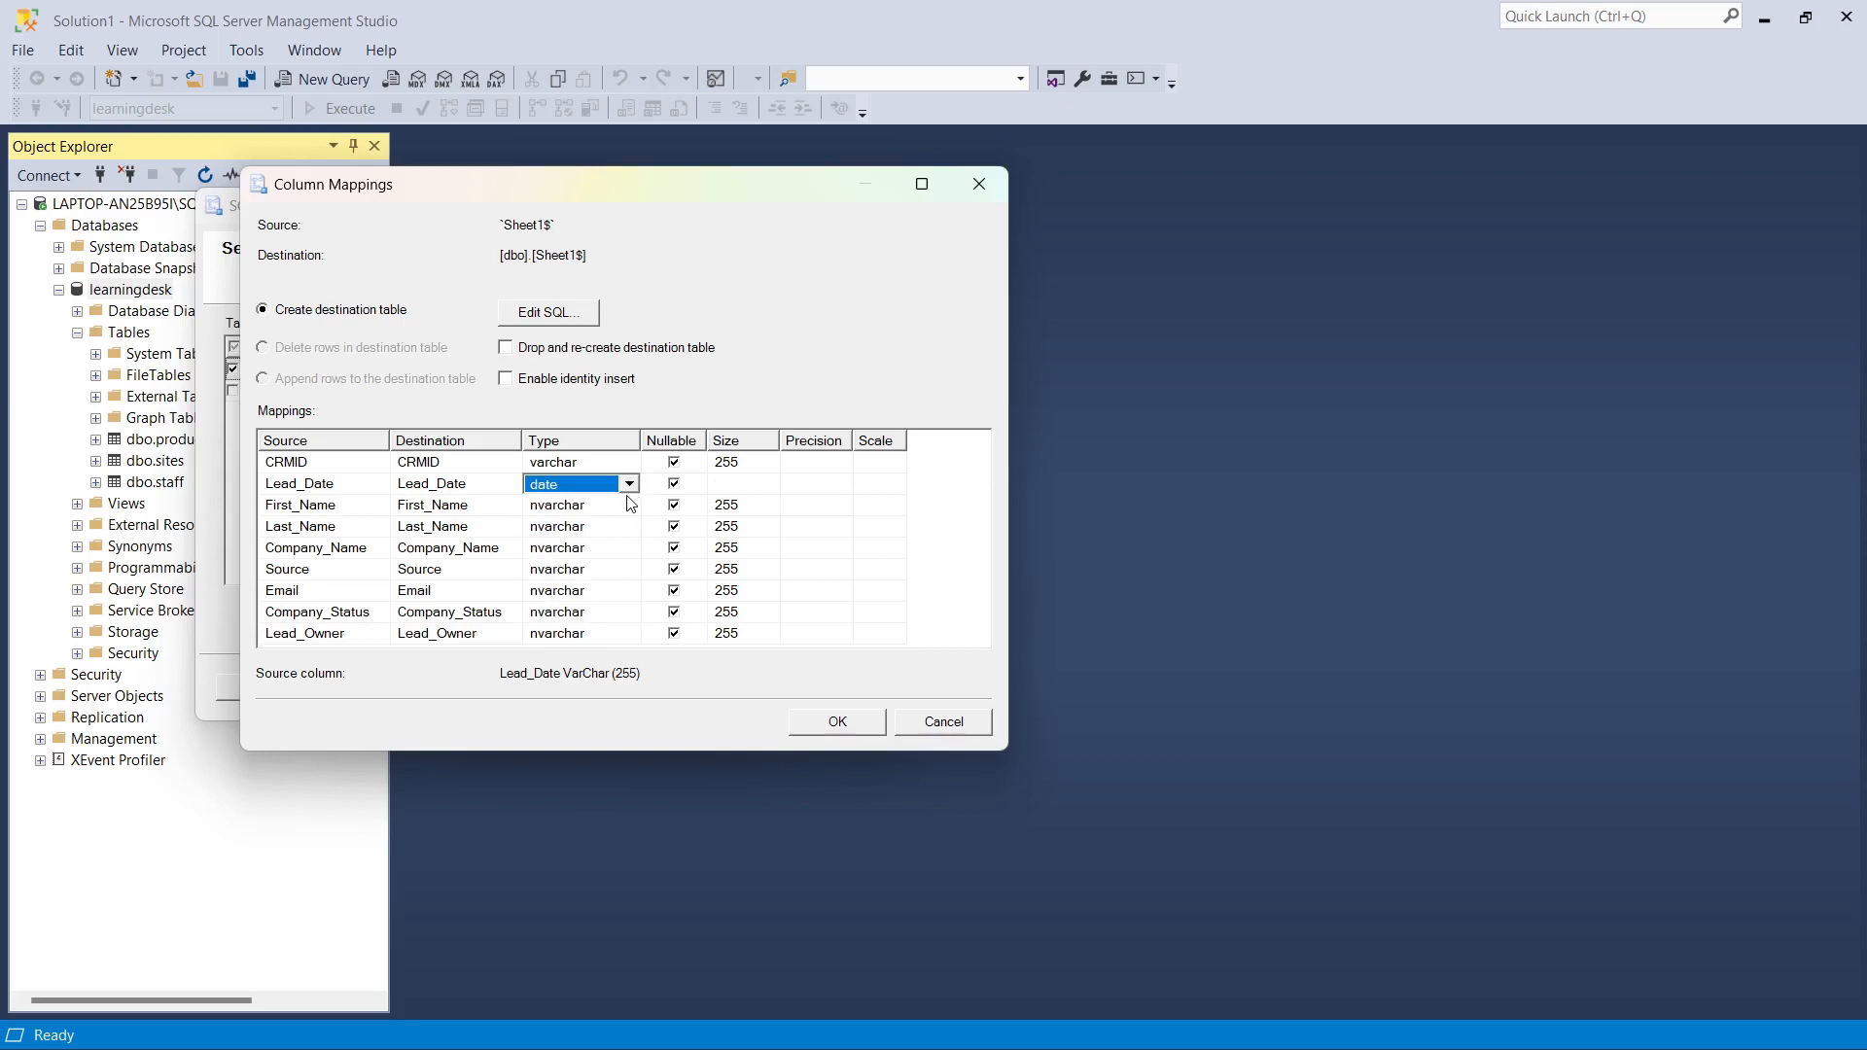
- Set the First_Name column's data type to varchar
{"action": "left_click", "coordinate": [551, 507]}
{"action": "left_click", "coordinate": [629, 504]}
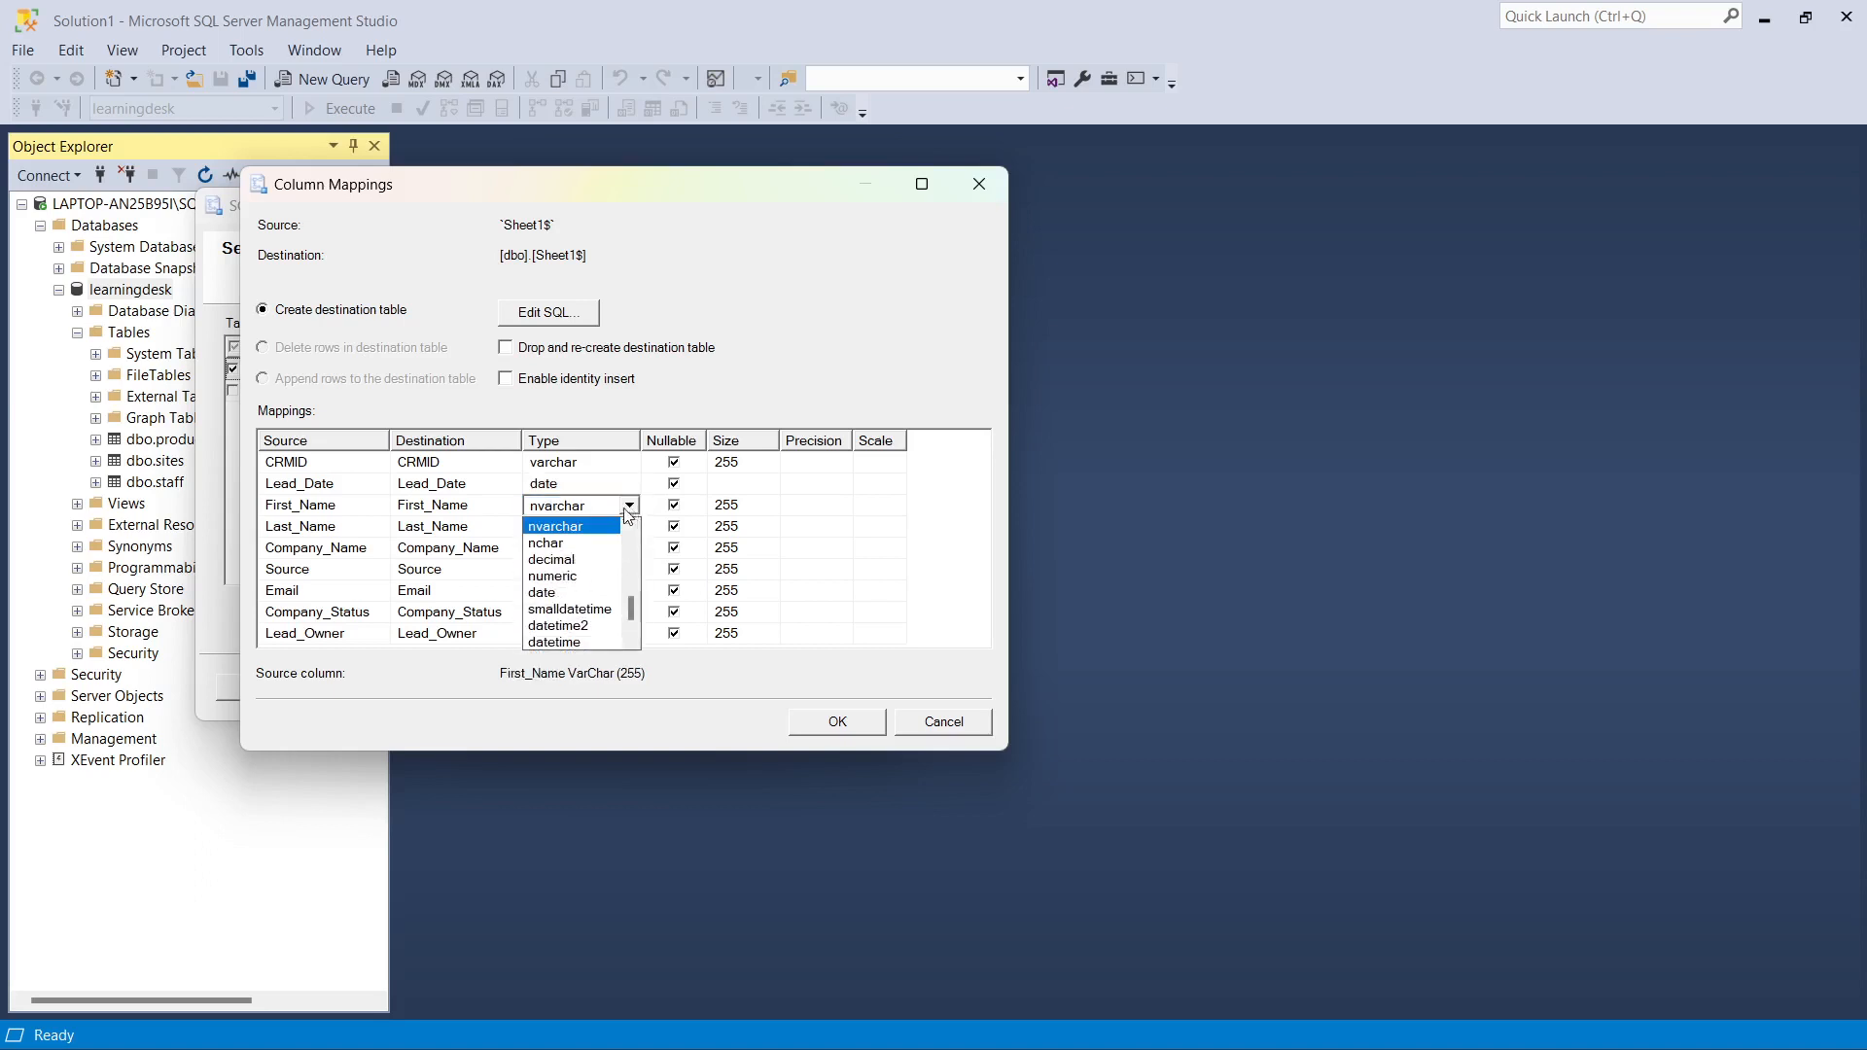
{"action": "scroll", "coordinate": [578, 583], "scroll_direction": "up", "scroll_amount": 1}
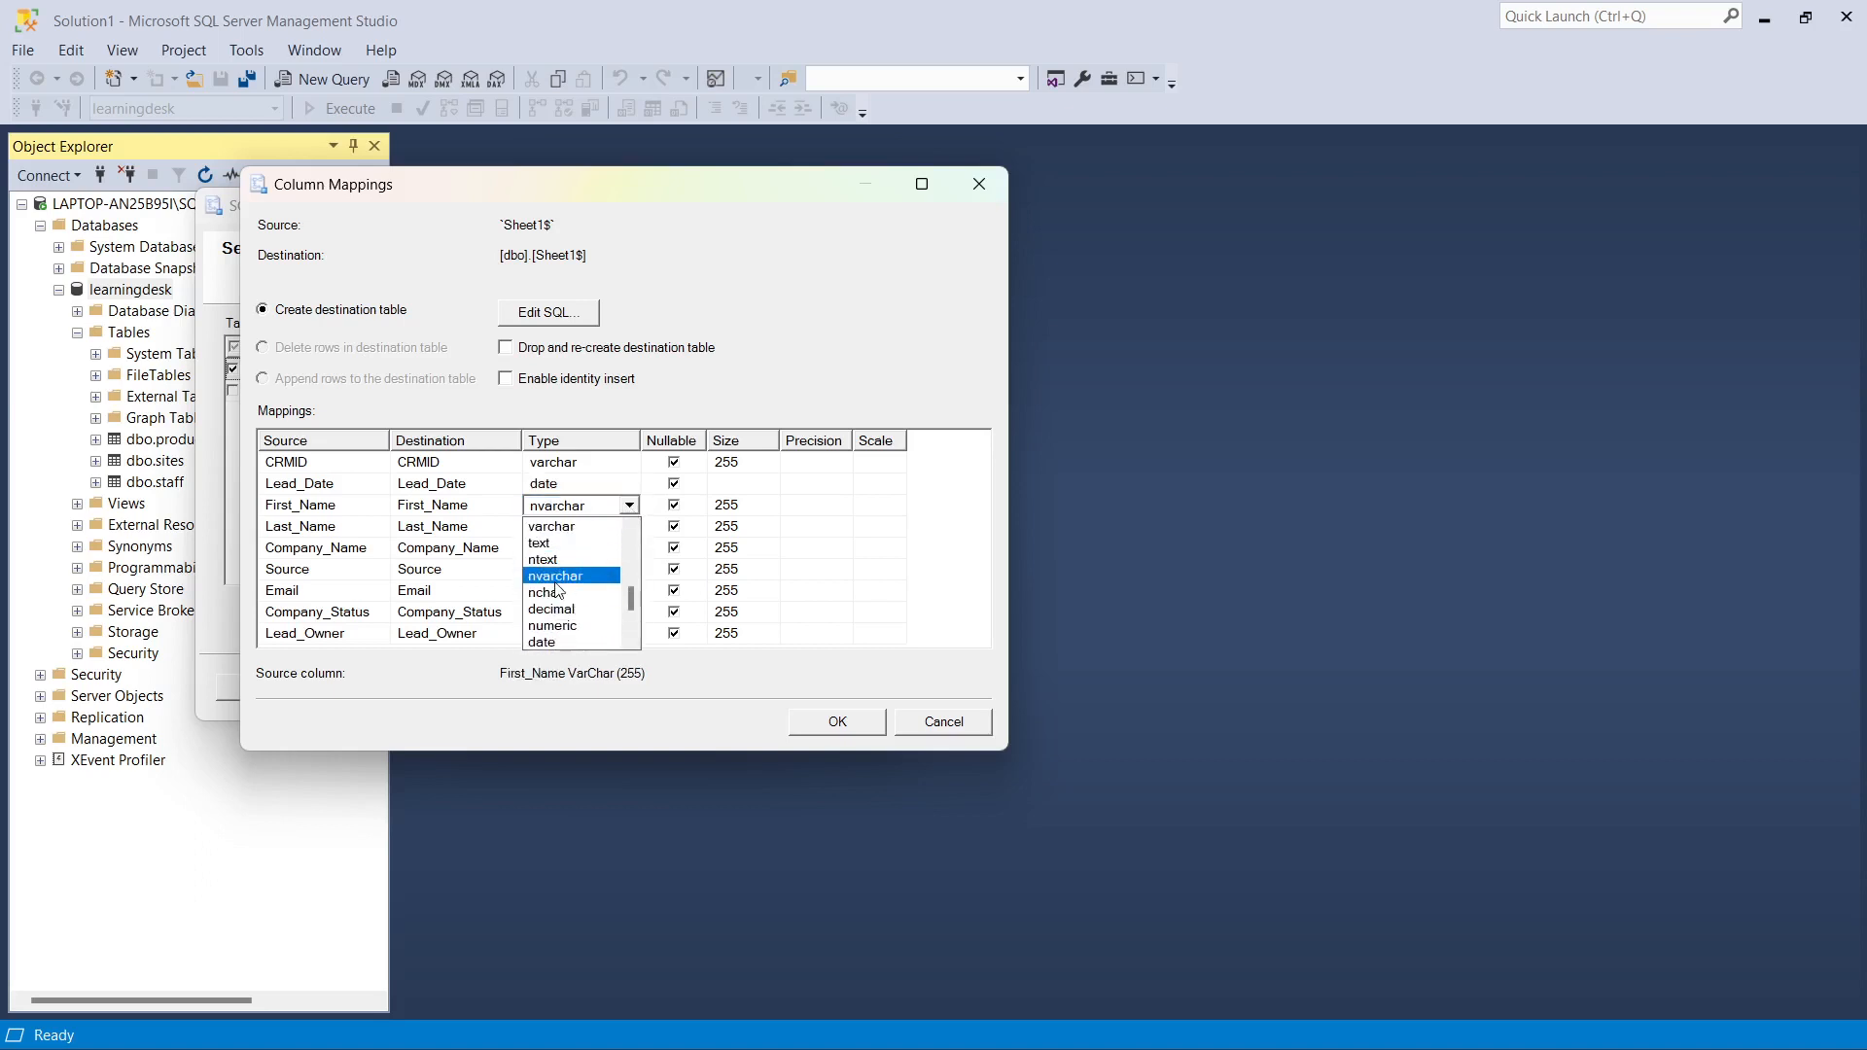
{"action": "left_click", "coordinate": [569, 527]}
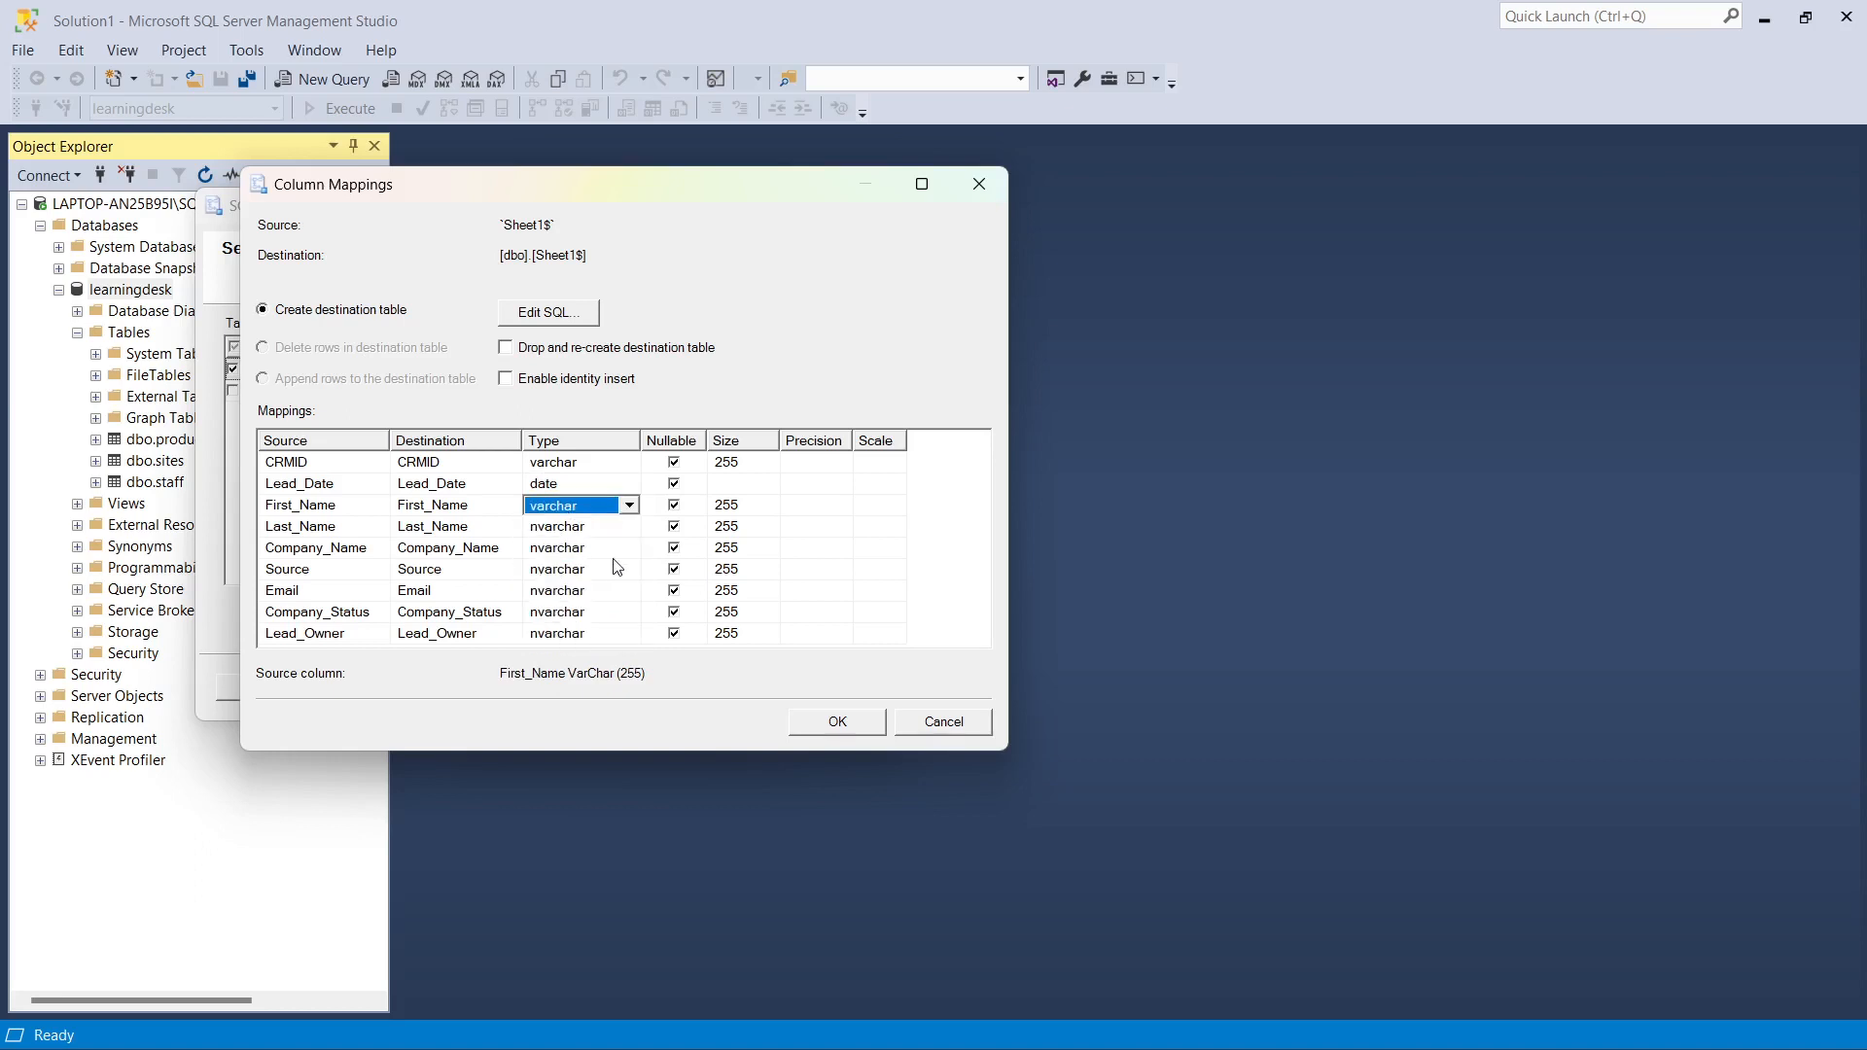
- Set the data types of the Last_Name and Company_Name columns to varchar
{"action": "left_click", "coordinate": [616, 534]}
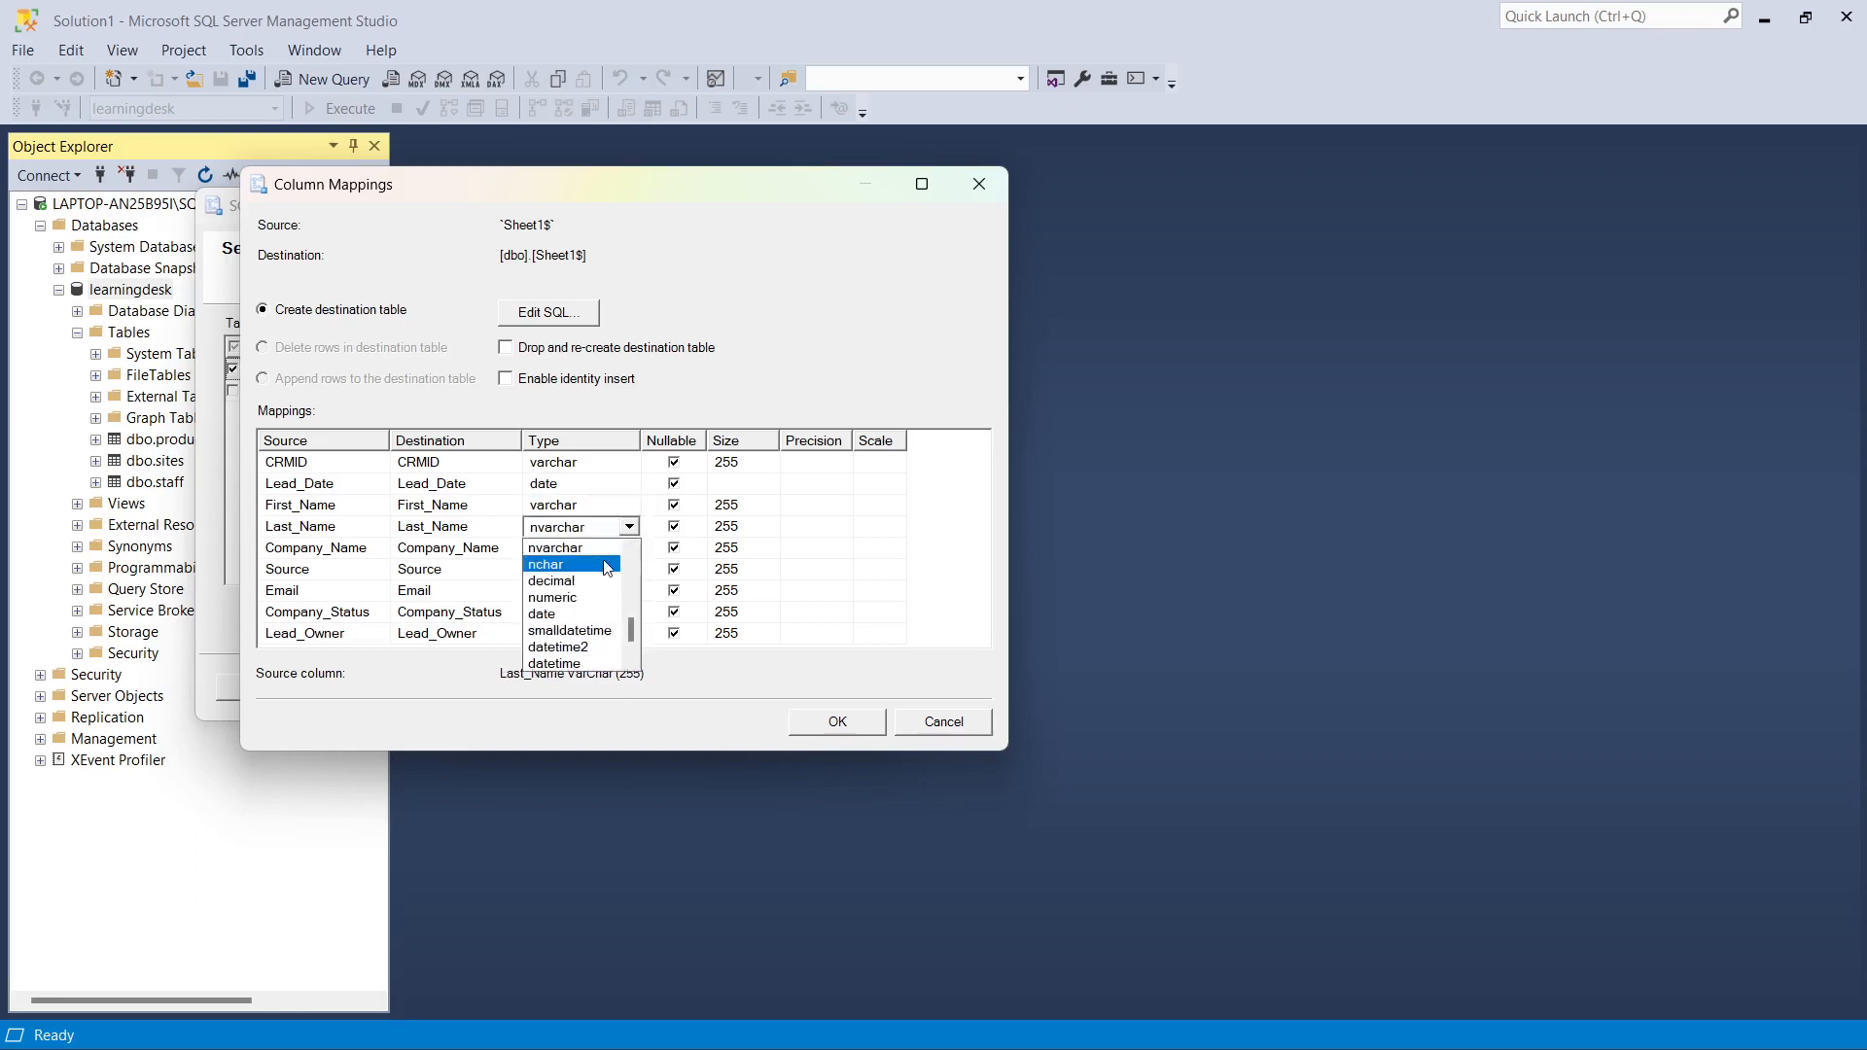
{"action": "scroll", "coordinate": [586, 576], "scroll_direction": "up", "scroll_amount": 1}
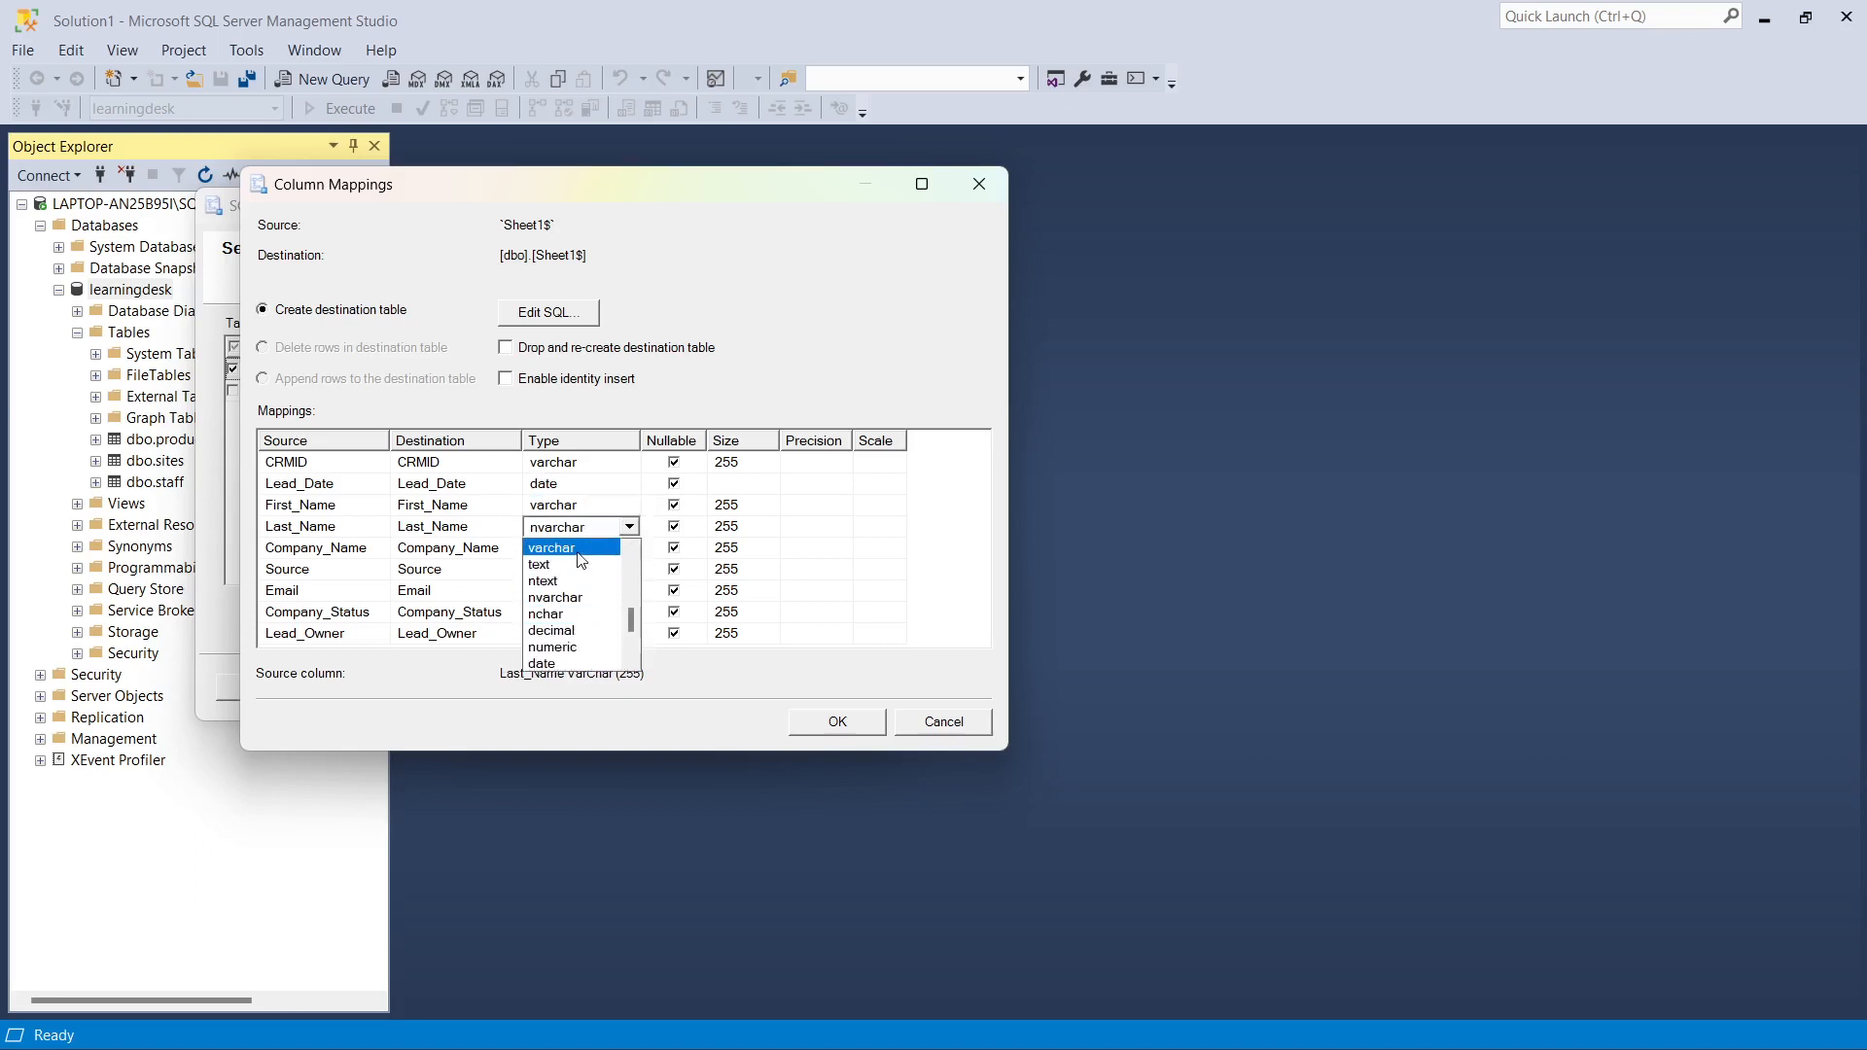
{"action": "left_click", "coordinate": [568, 548]}
{"action": "left_click", "coordinate": [575, 551]}
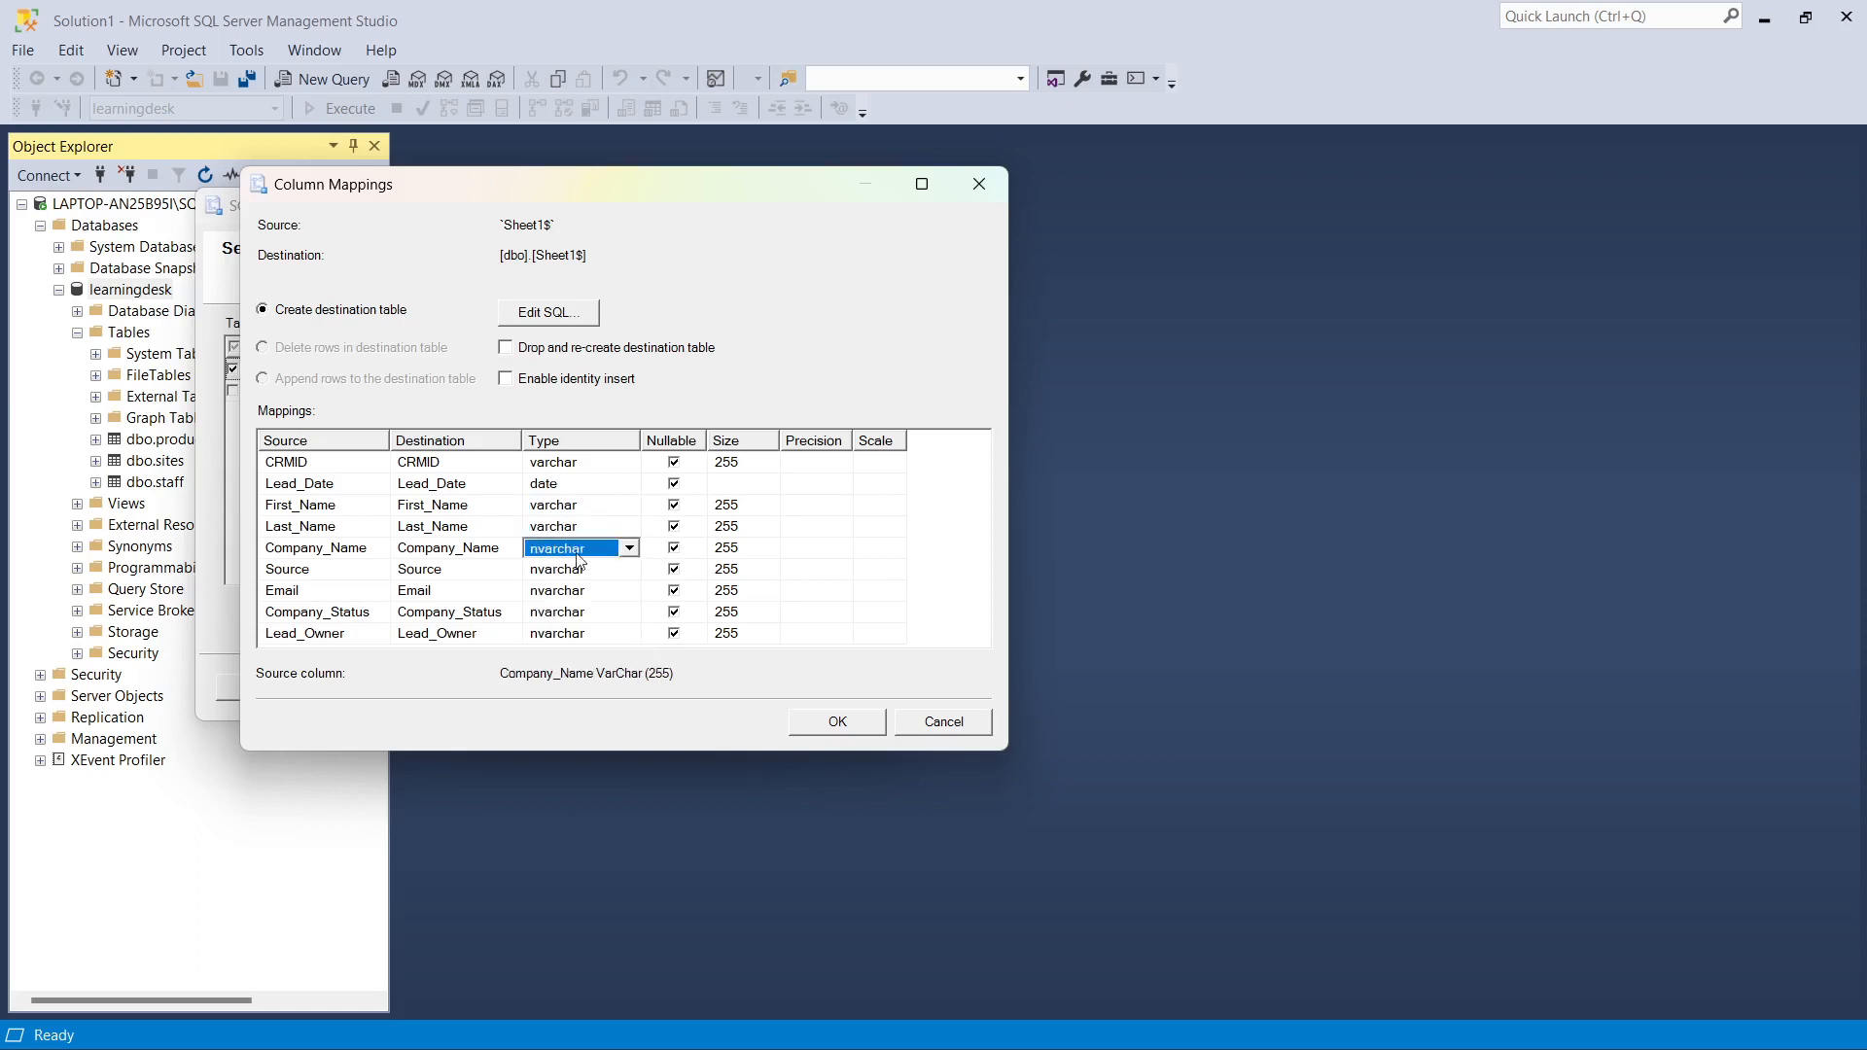
{"action": "left_click", "coordinate": [629, 551]}
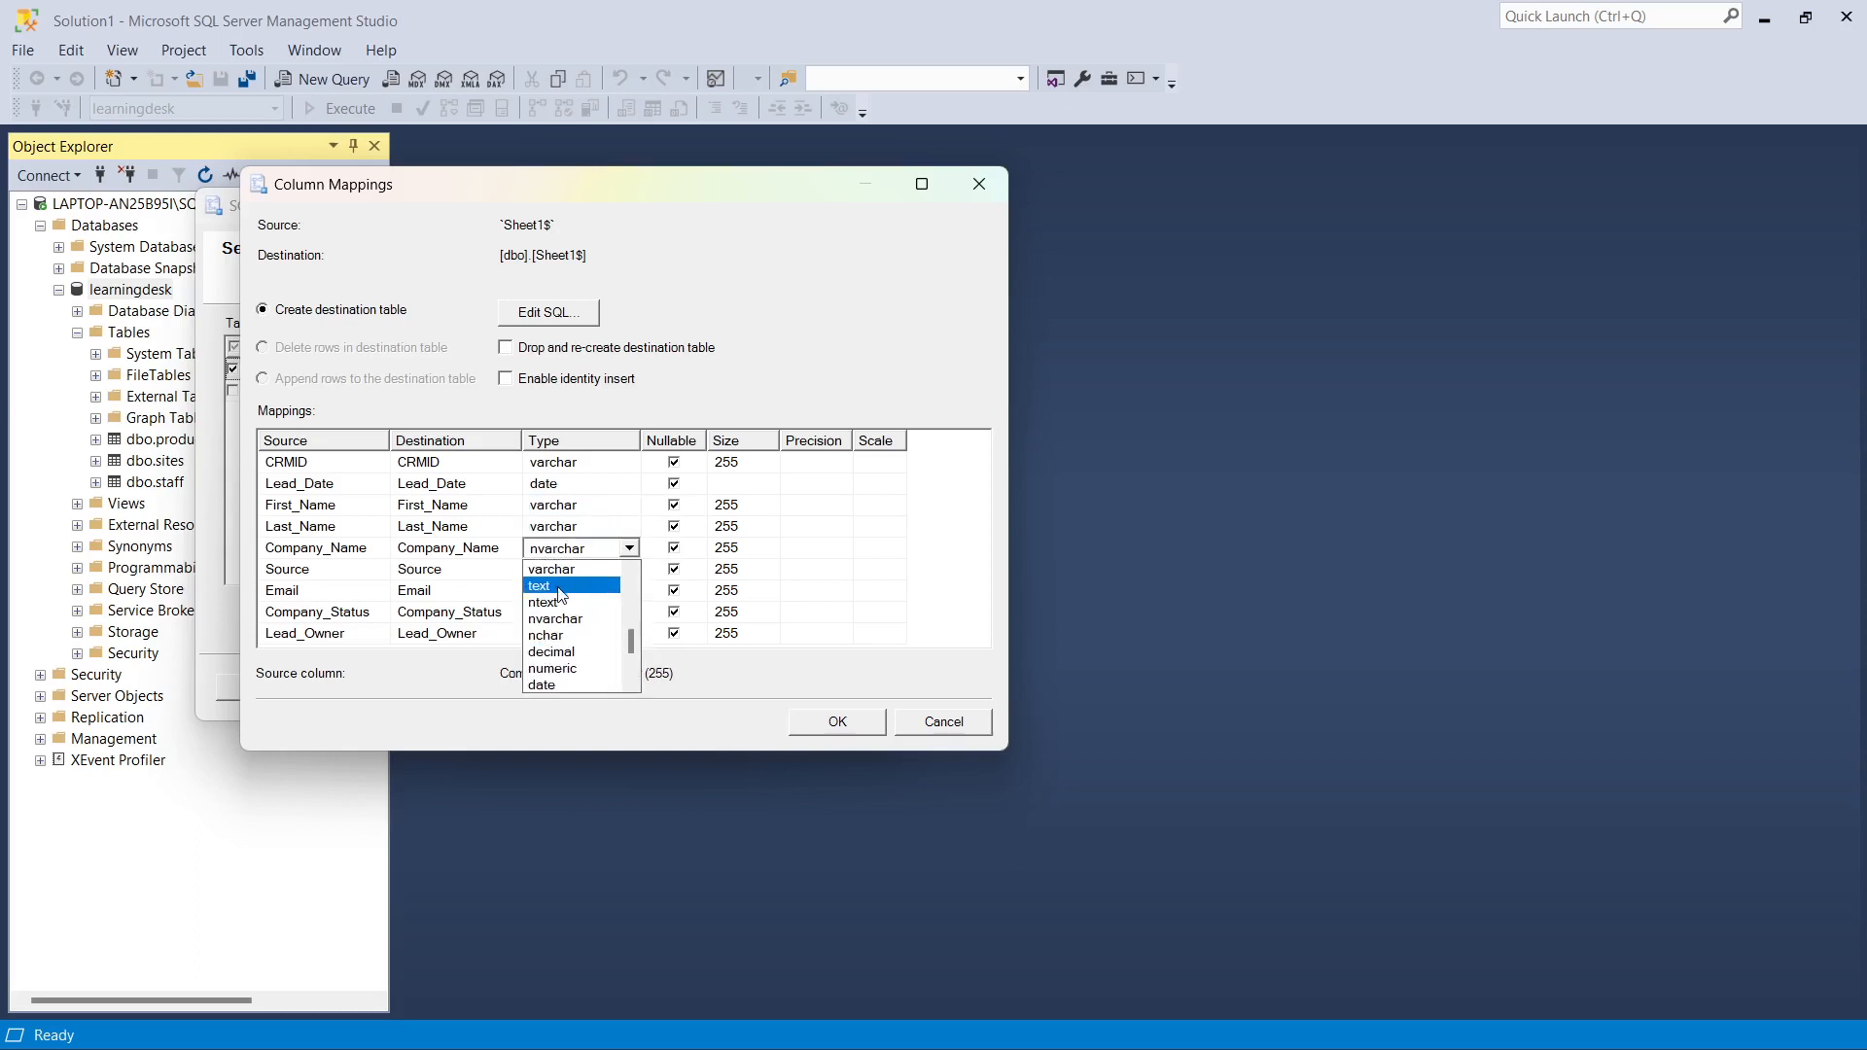
{"action": "left_click", "coordinate": [570, 570]}
- Set the data types of the Source and Email columns to varchar
{"action": "left_click", "coordinate": [577, 572]}
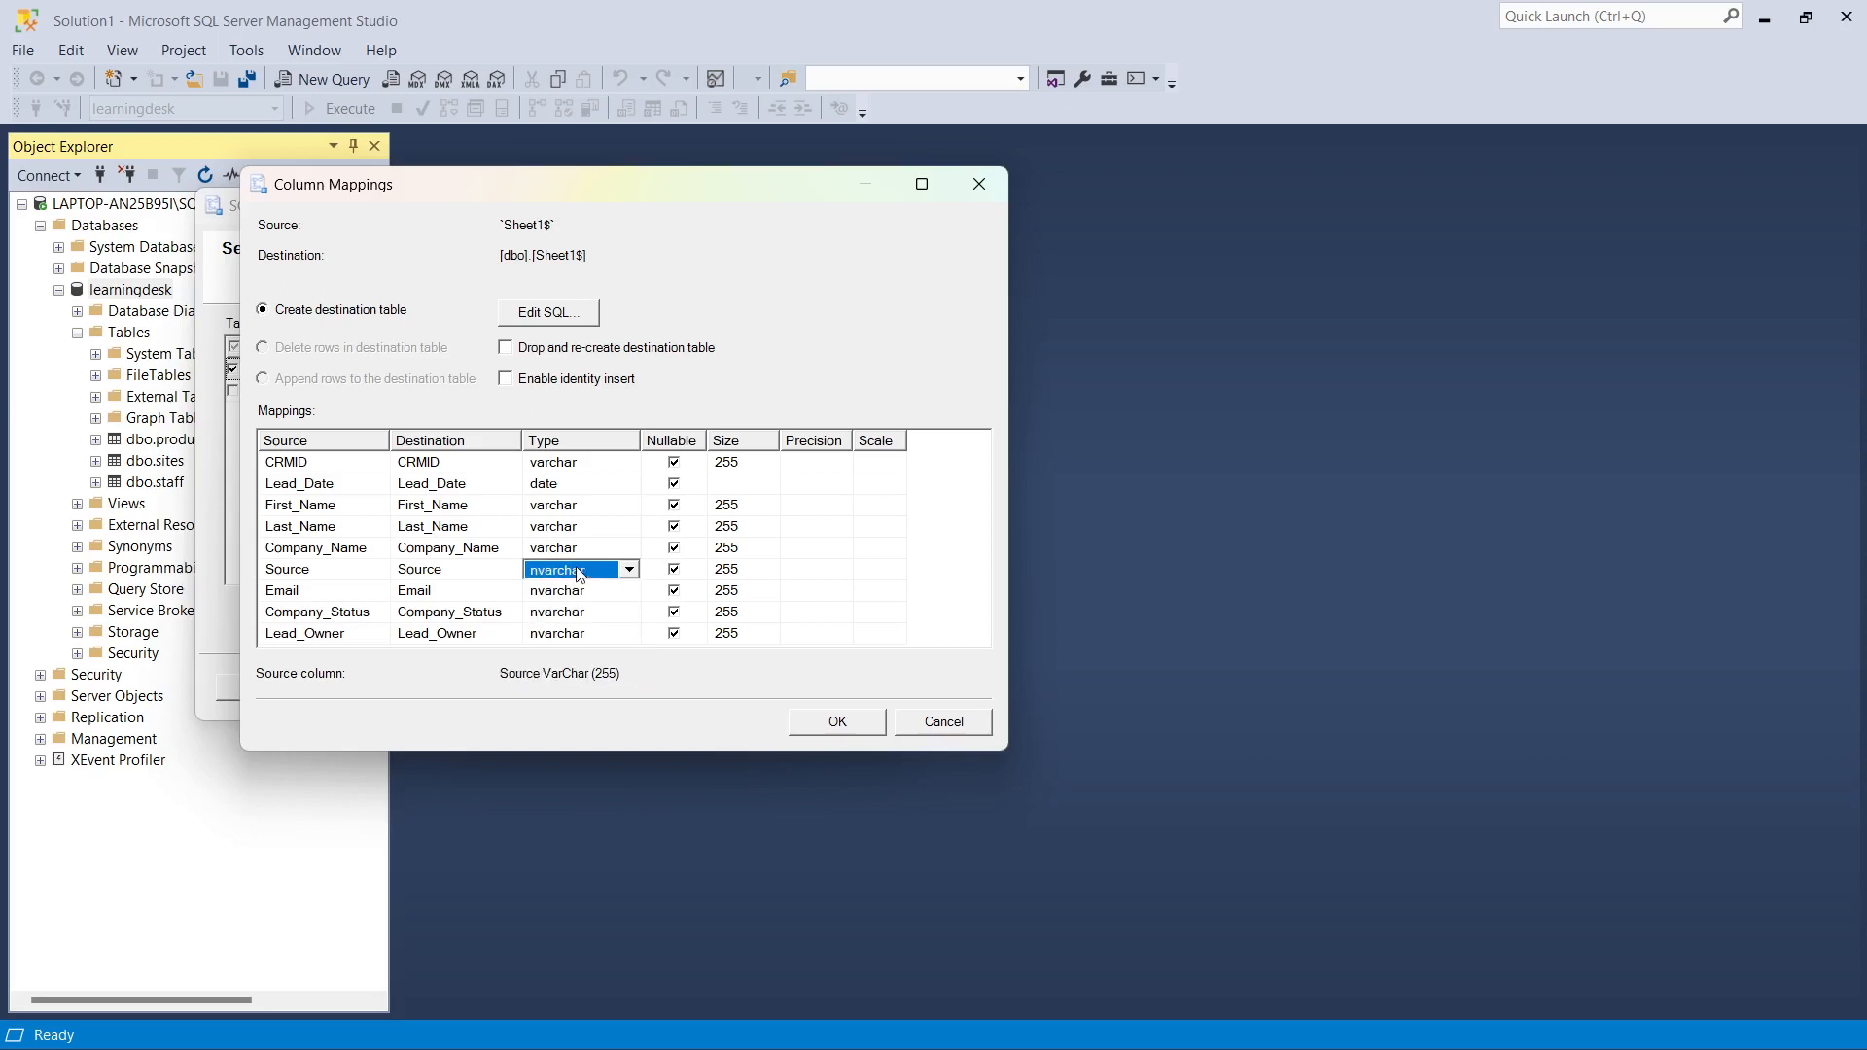
{"action": "left_click", "coordinate": [629, 569]}
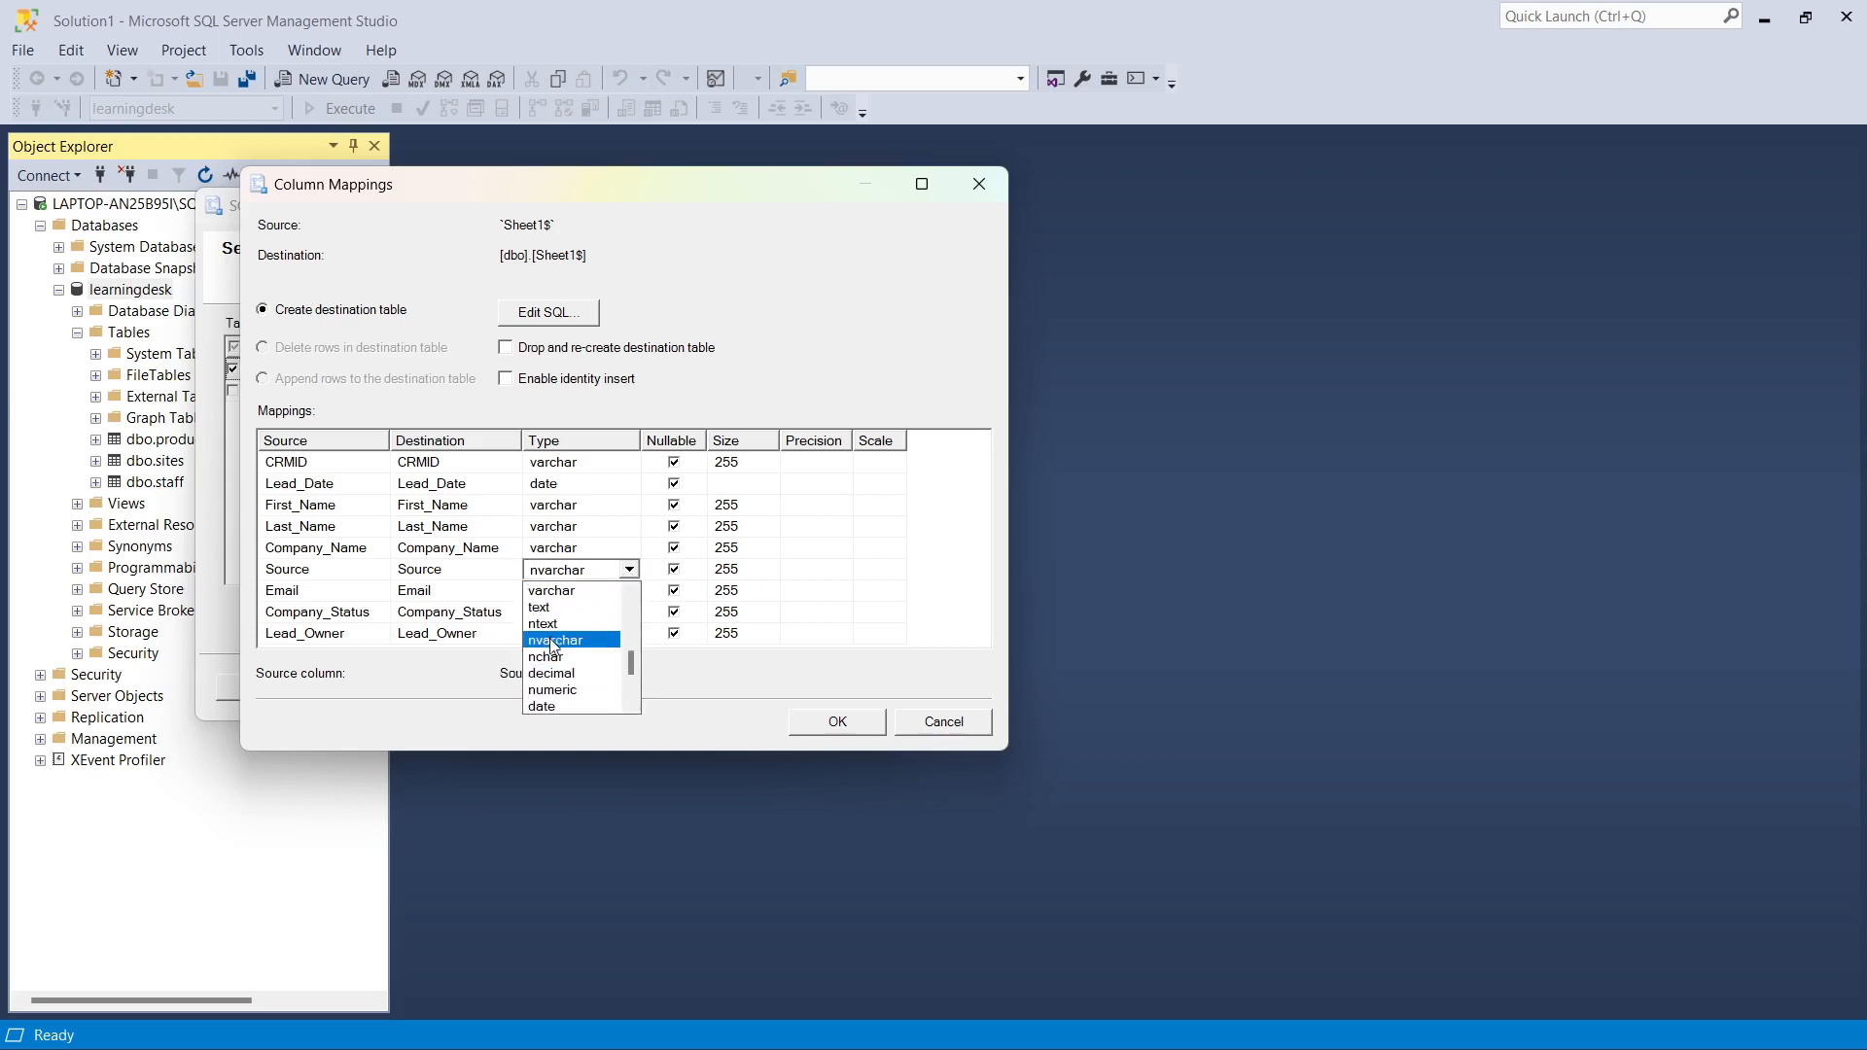
{"action": "left_click", "coordinate": [562, 590]}
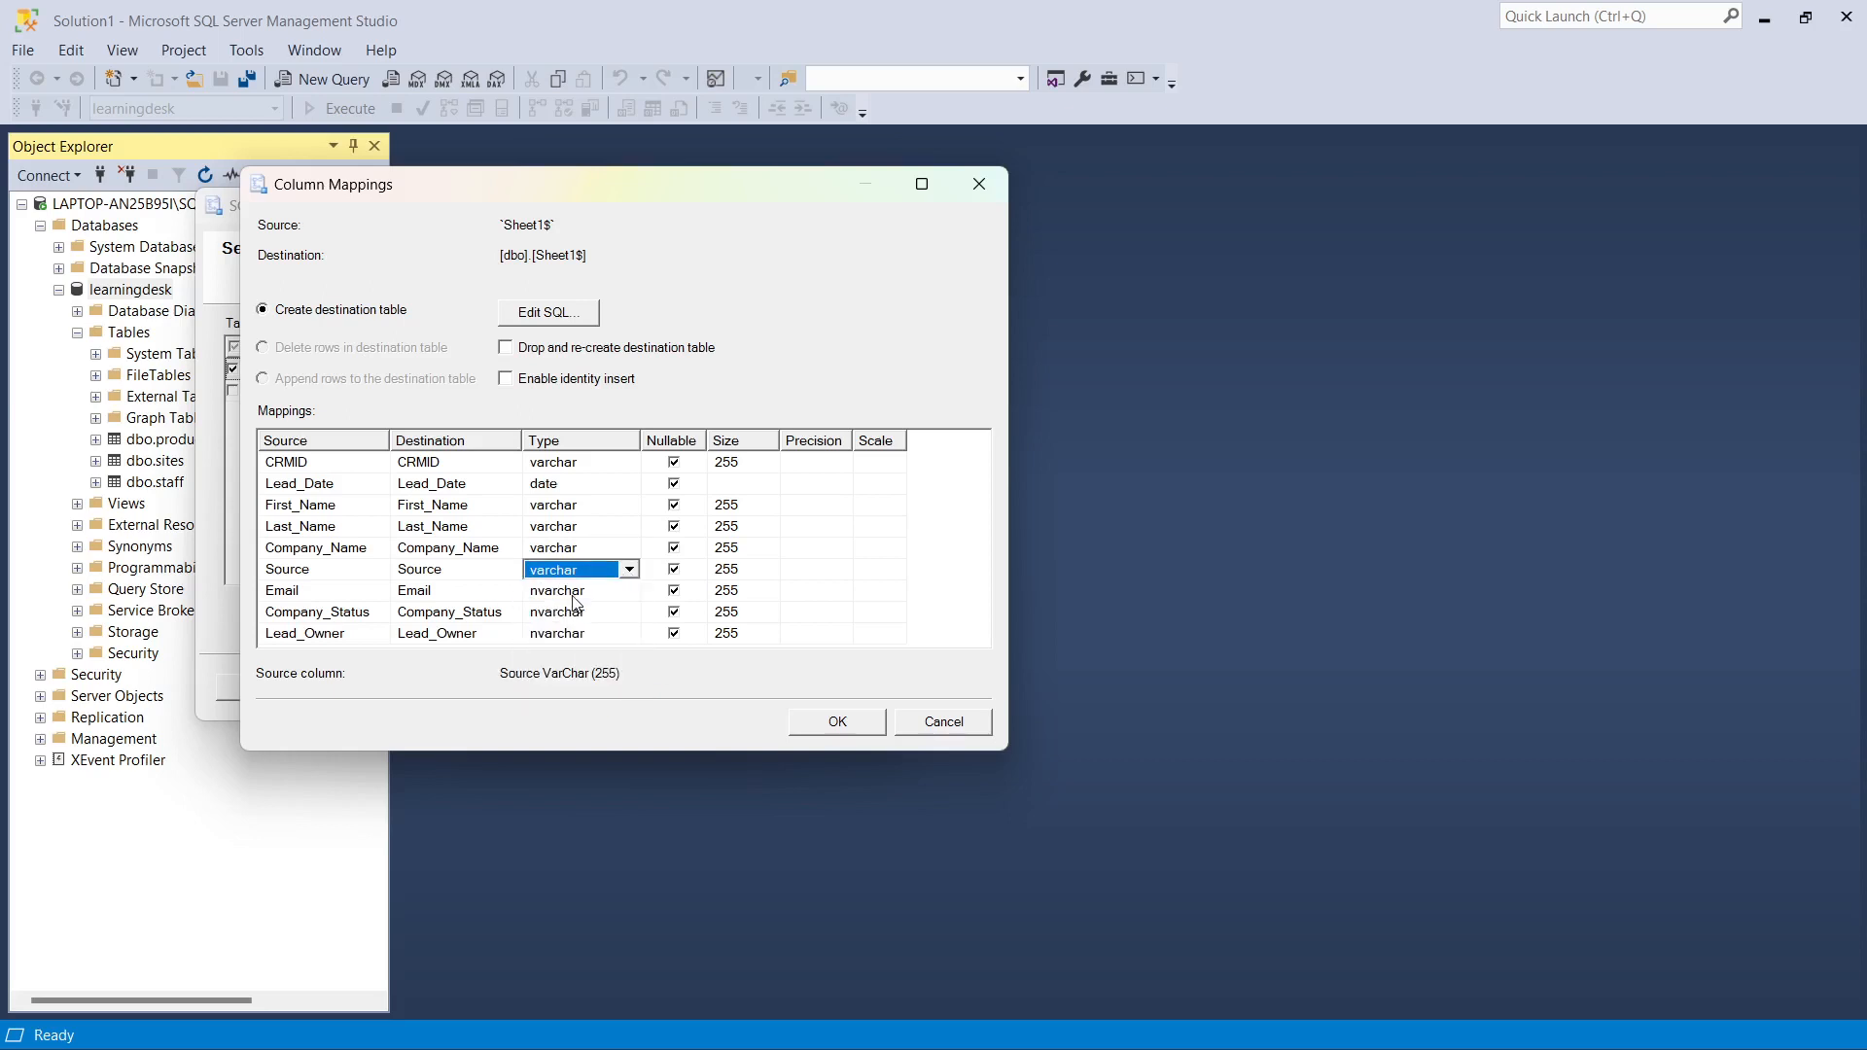
{"action": "left_click", "coordinate": [592, 597]}
{"action": "left_click", "coordinate": [629, 590]}
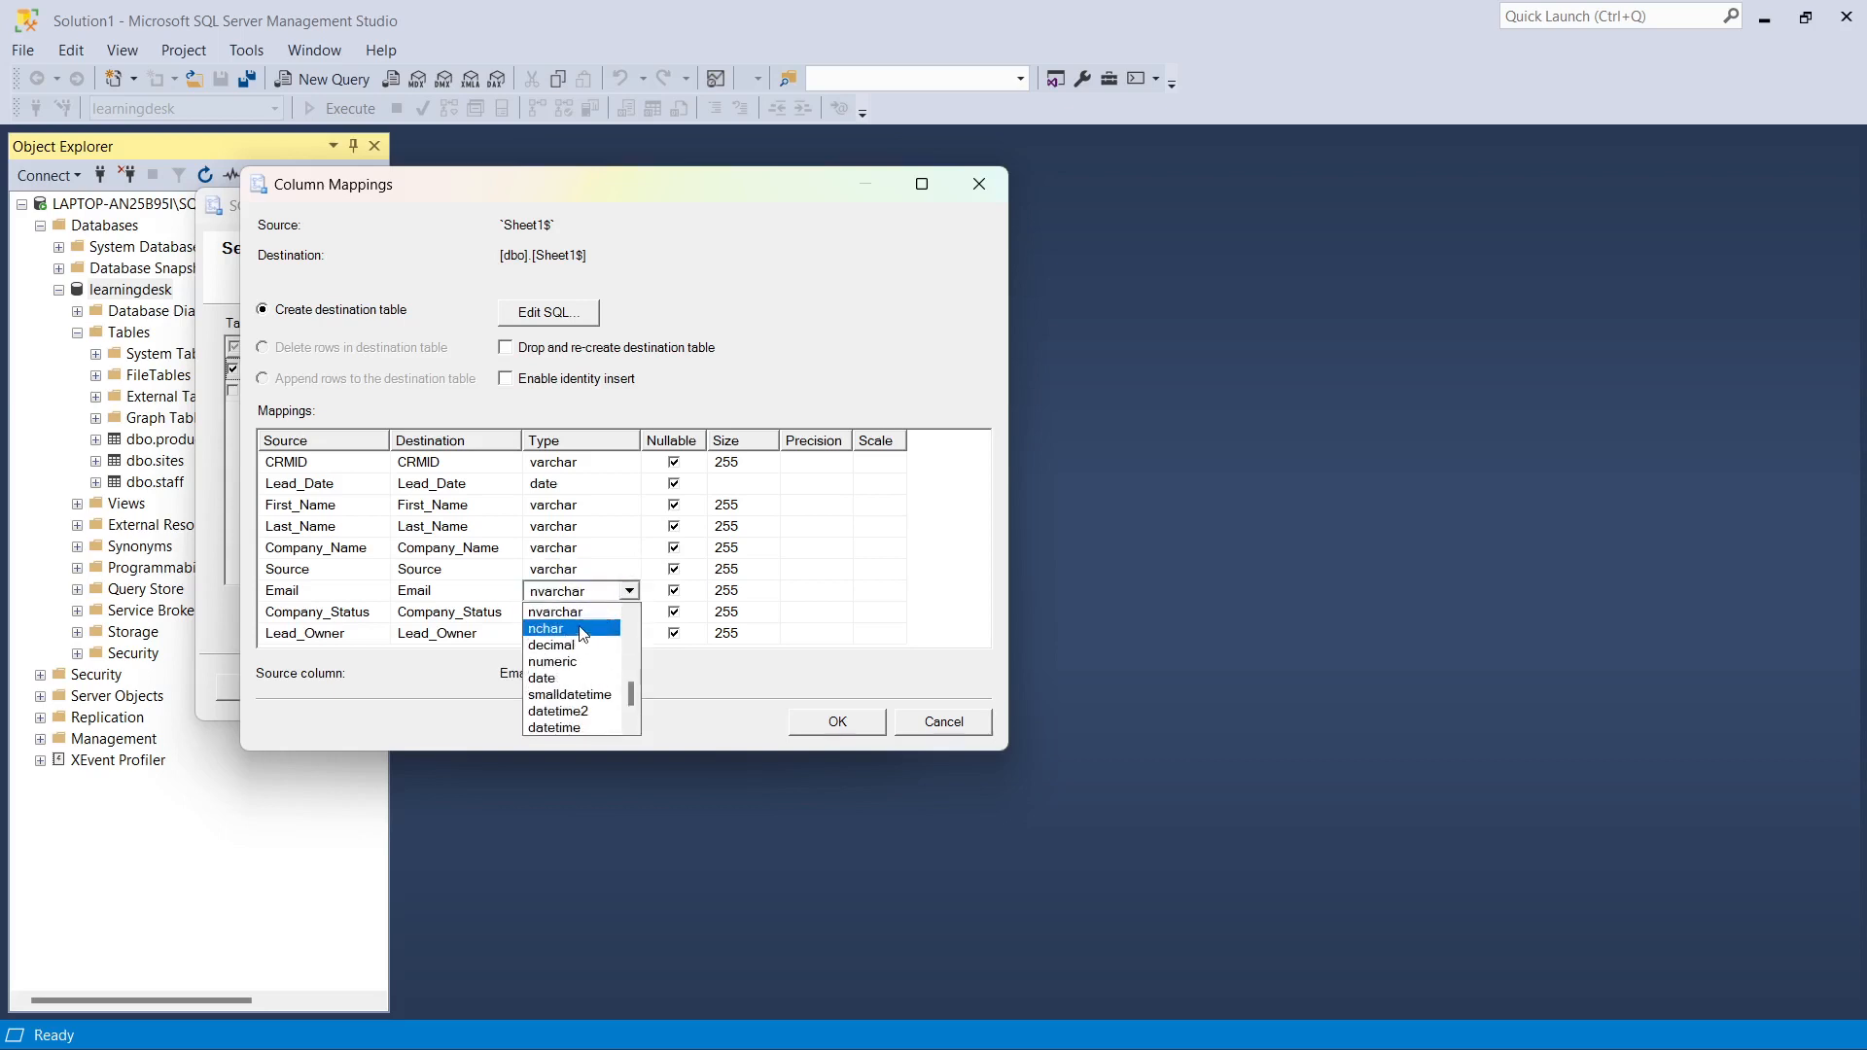
{"action": "scroll", "coordinate": [572, 658], "scroll_direction": "up", "scroll_amount": 1}
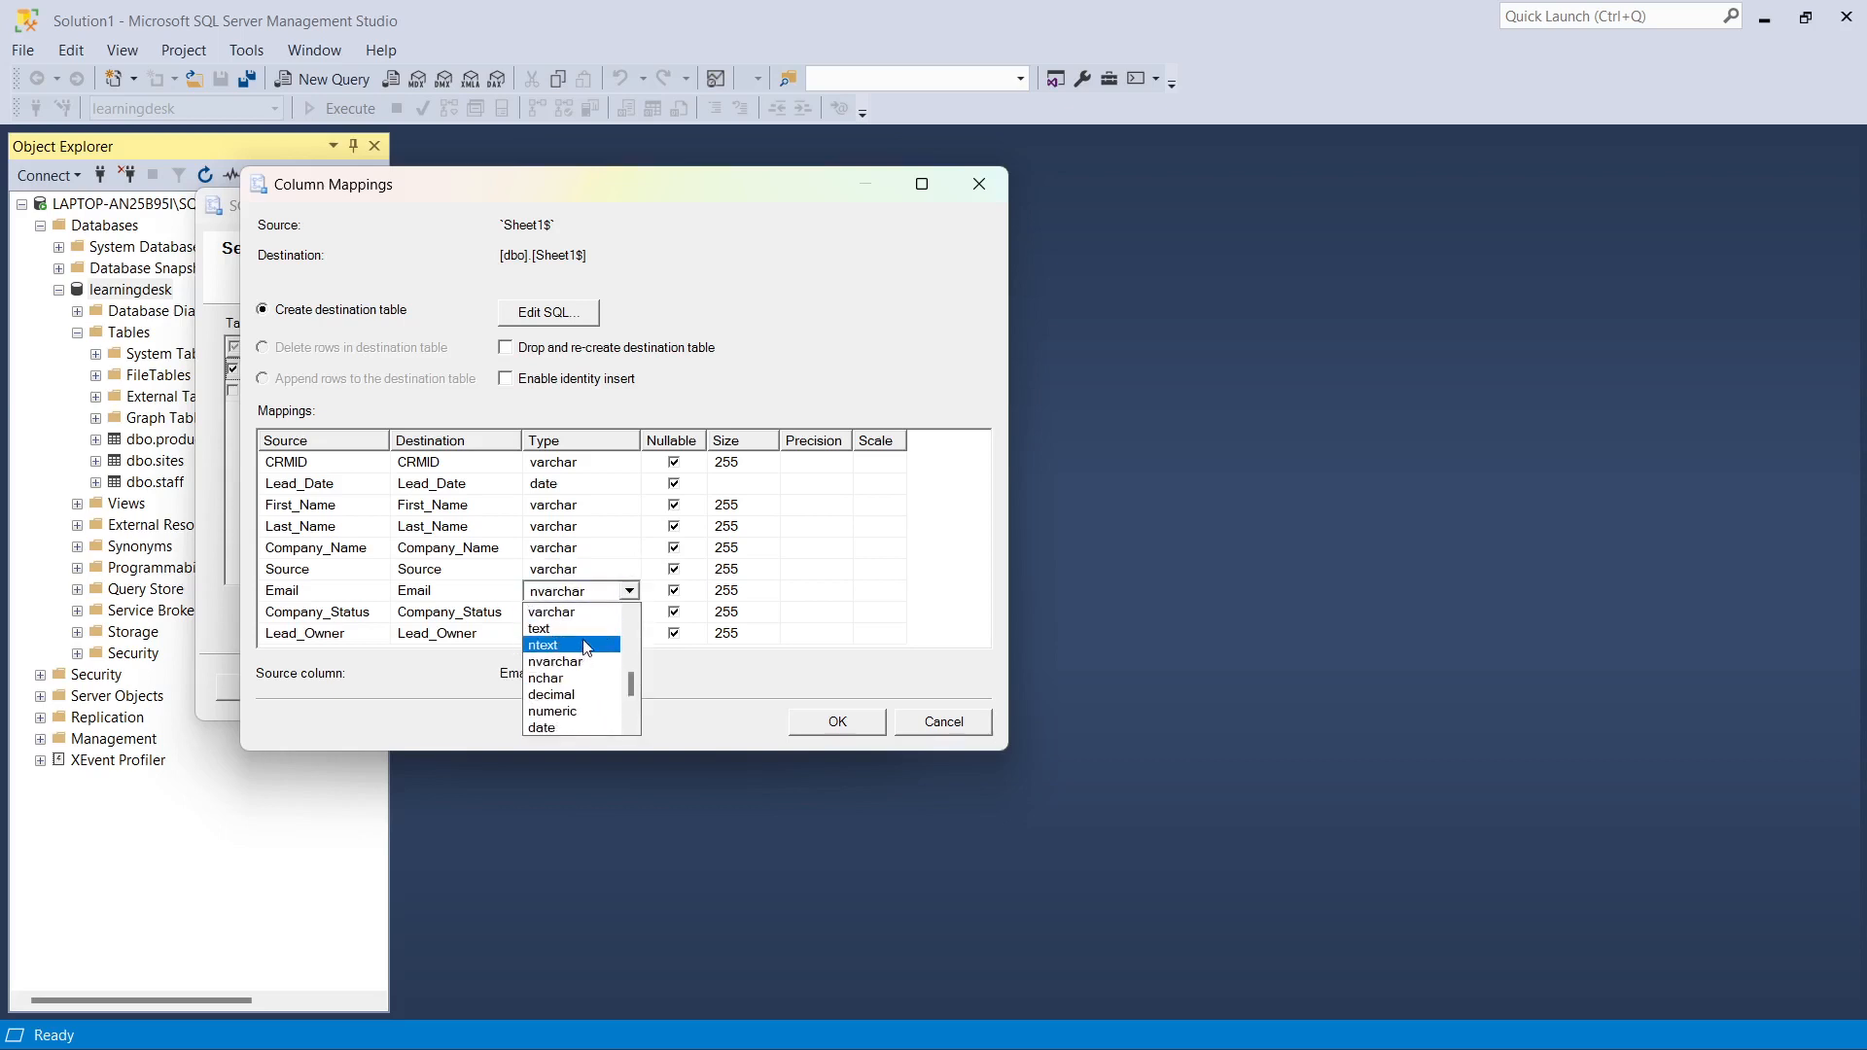
{"action": "left_click", "coordinate": [579, 612]}
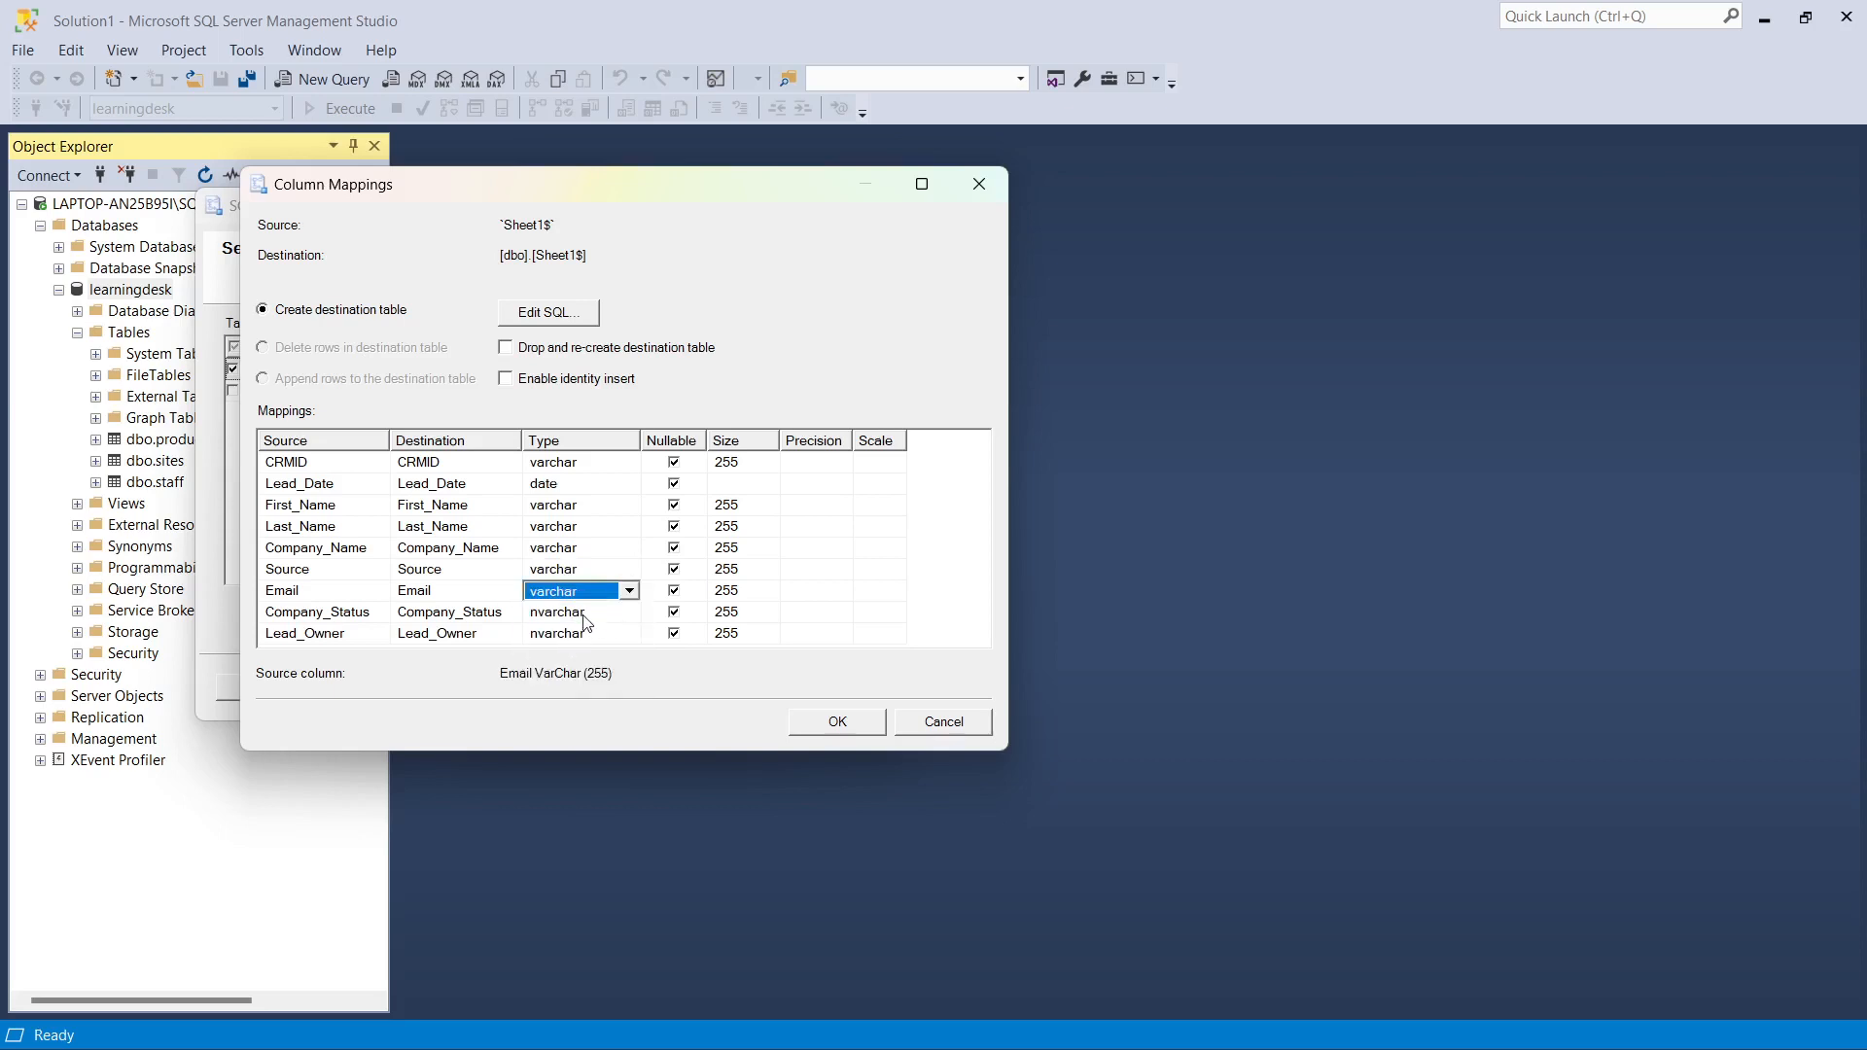
- Set the Company_Status and Lead_Owner columns to varchar and accept the column mappings
{"action": "left_click", "coordinate": [588, 615]}
{"action": "left_click", "coordinate": [630, 613]}
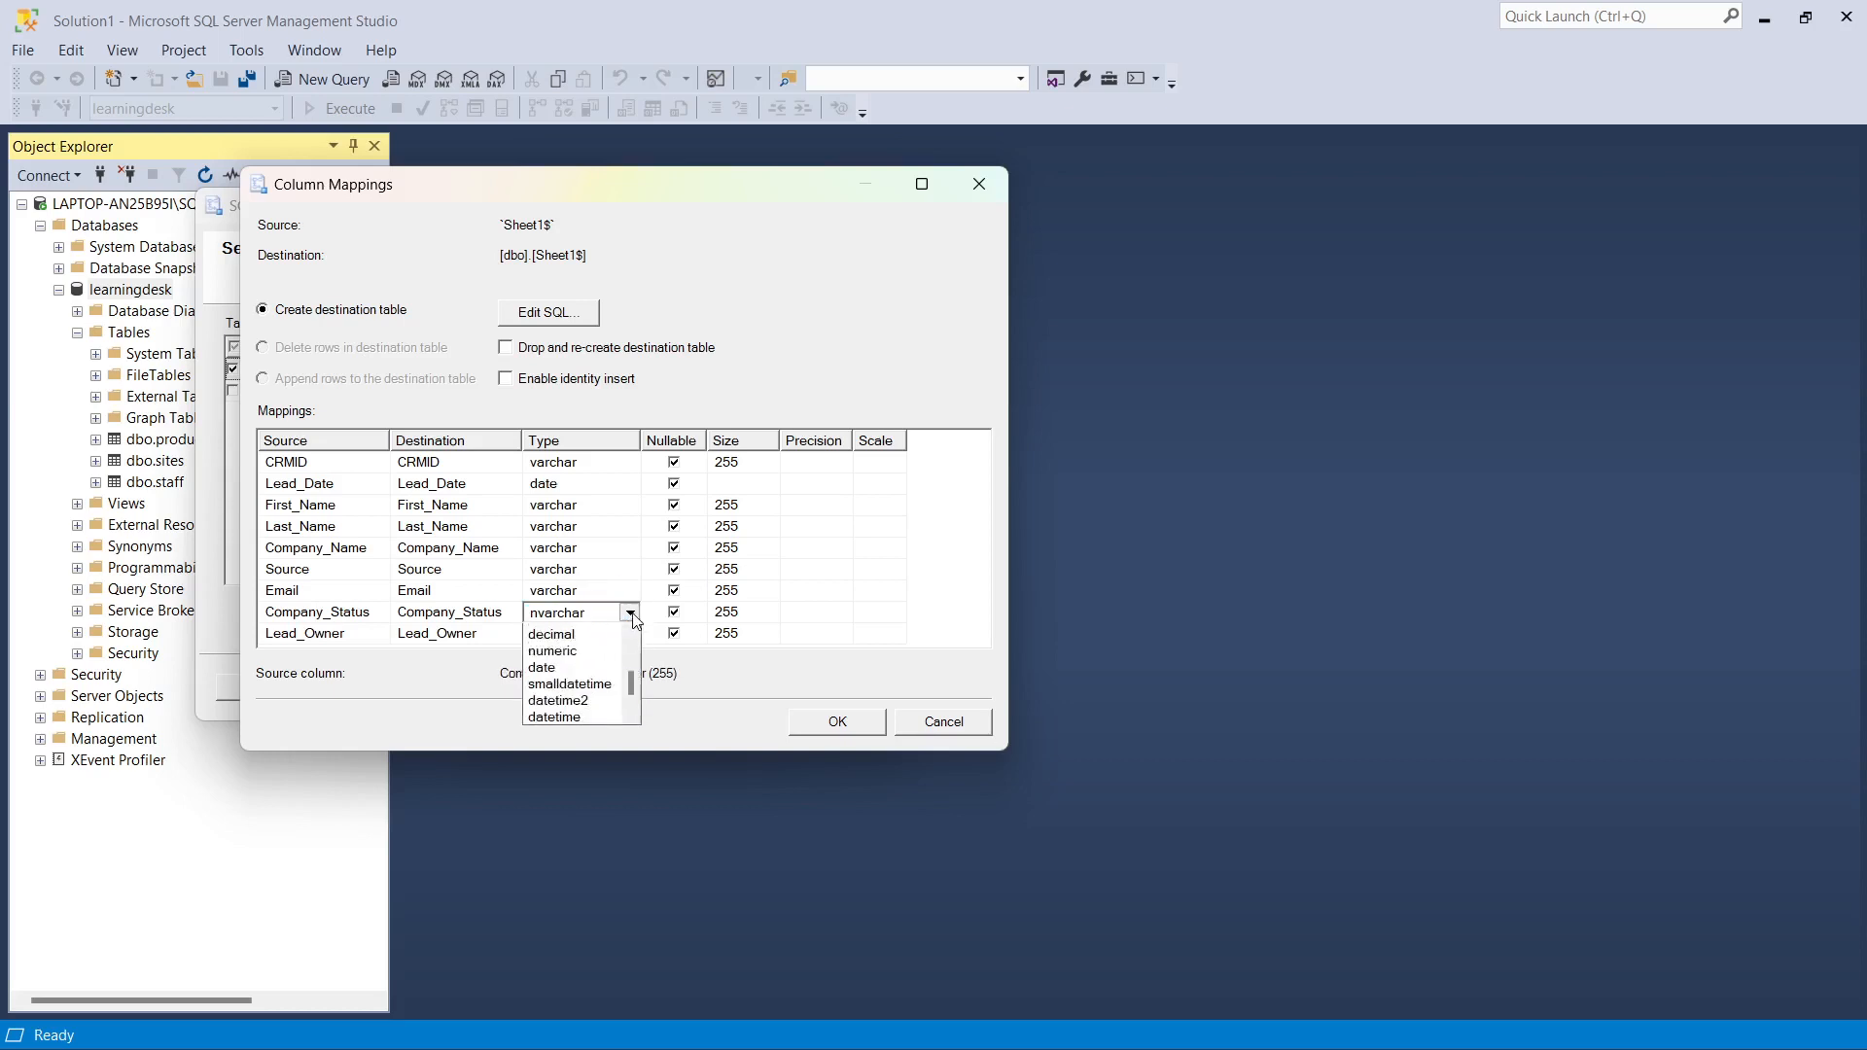
{"action": "scroll", "coordinate": [583, 659], "scroll_direction": "up", "scroll_amount": 2}
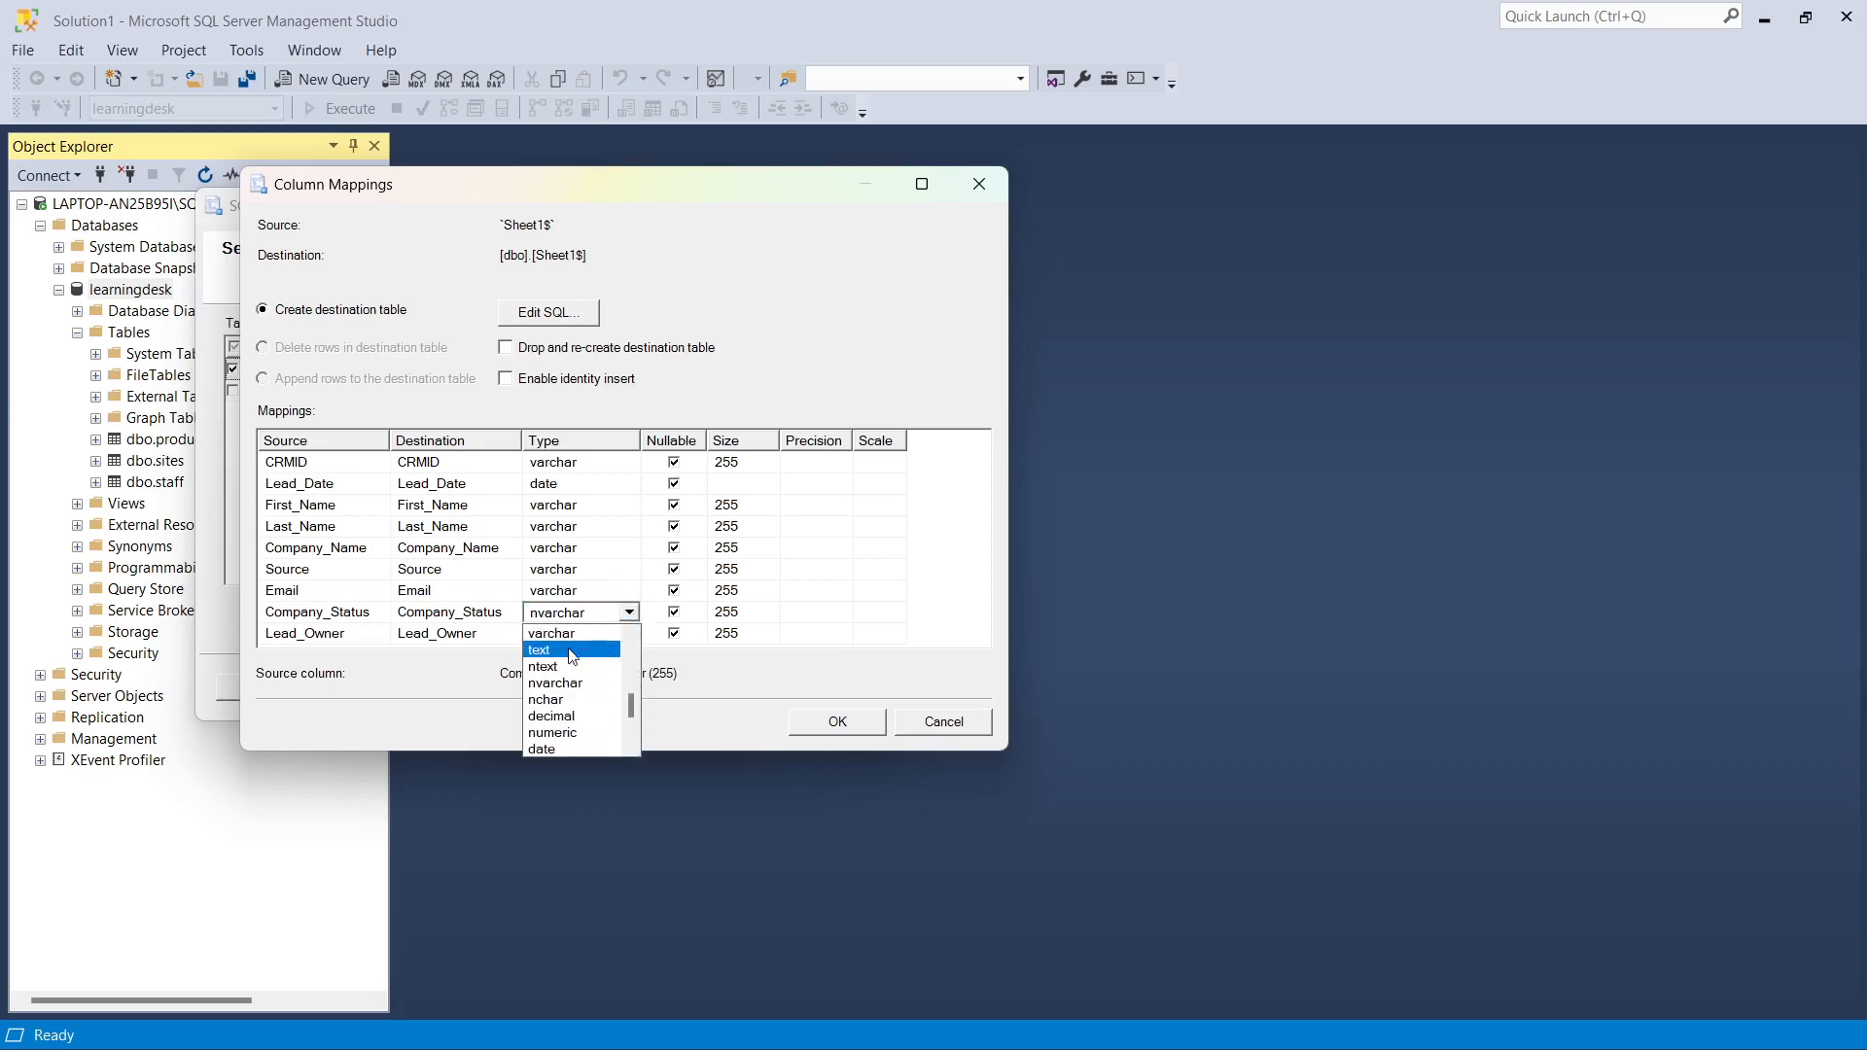
{"action": "left_click", "coordinate": [575, 634]}
{"action": "left_click", "coordinate": [598, 637]}
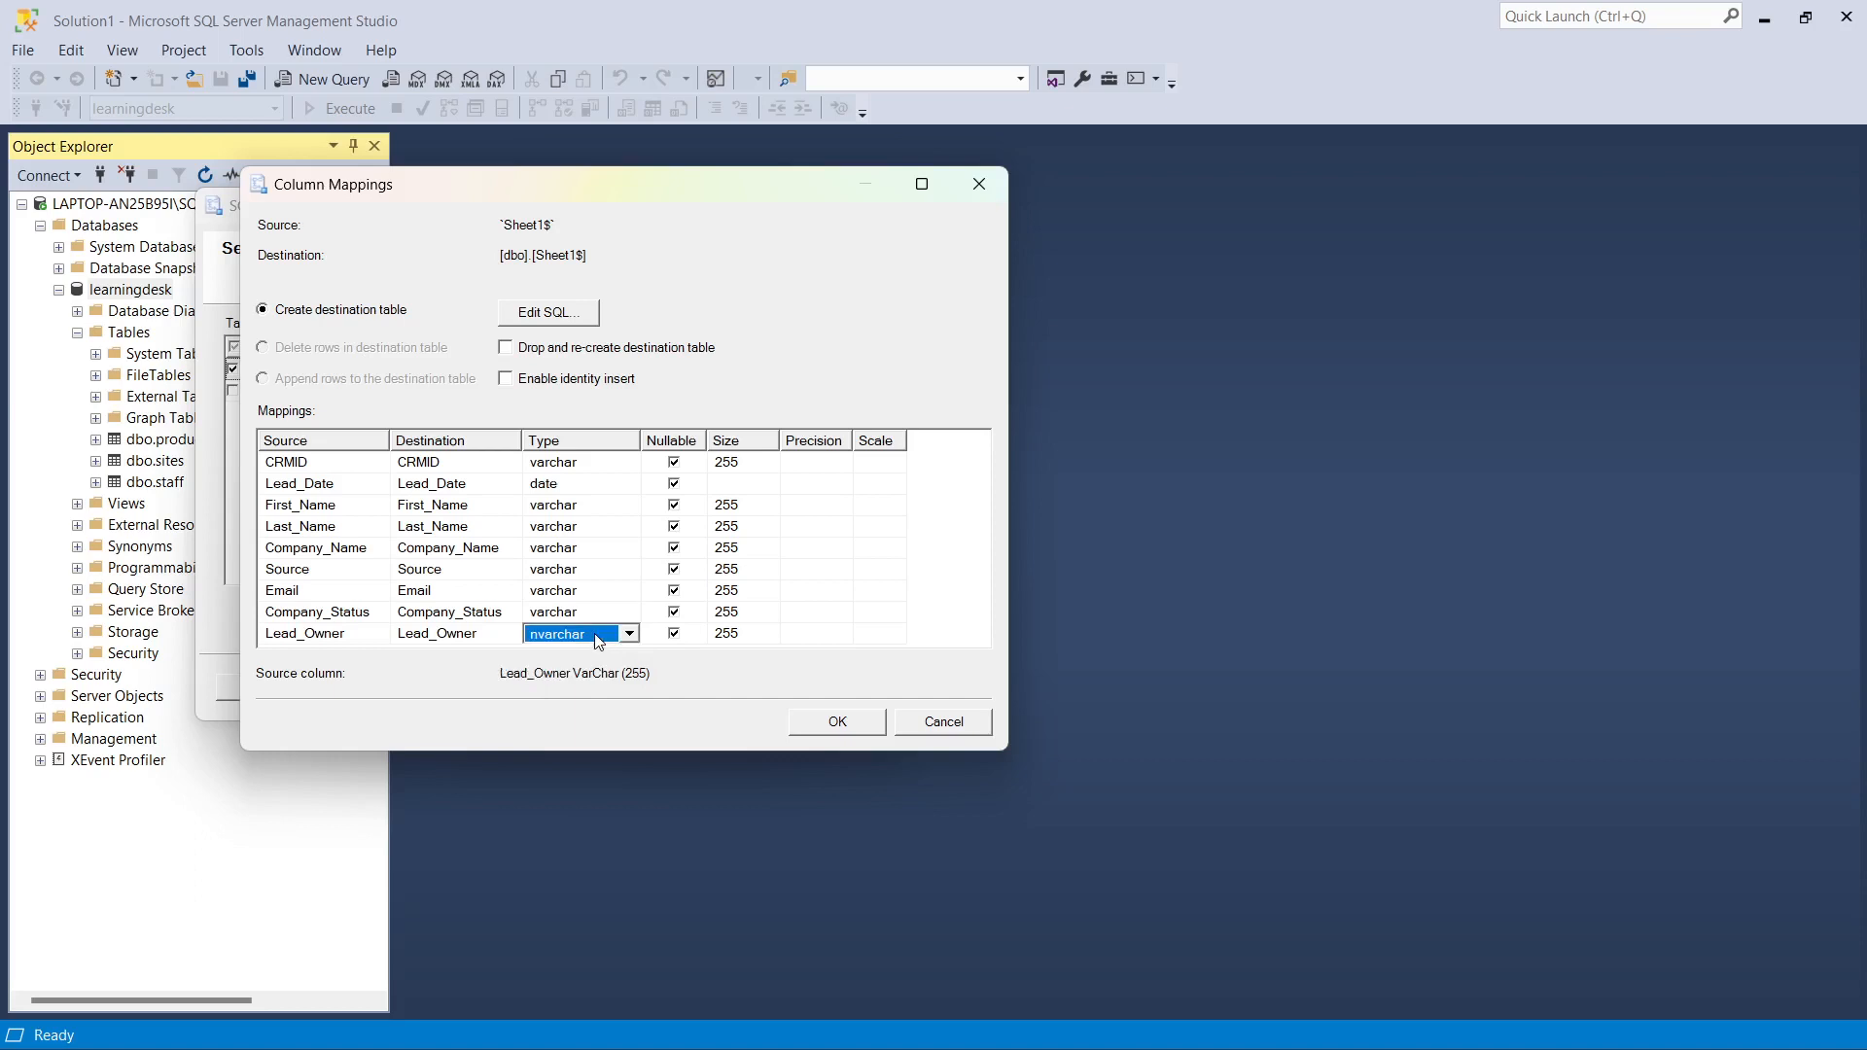
{"action": "left_click", "coordinate": [628, 635]}
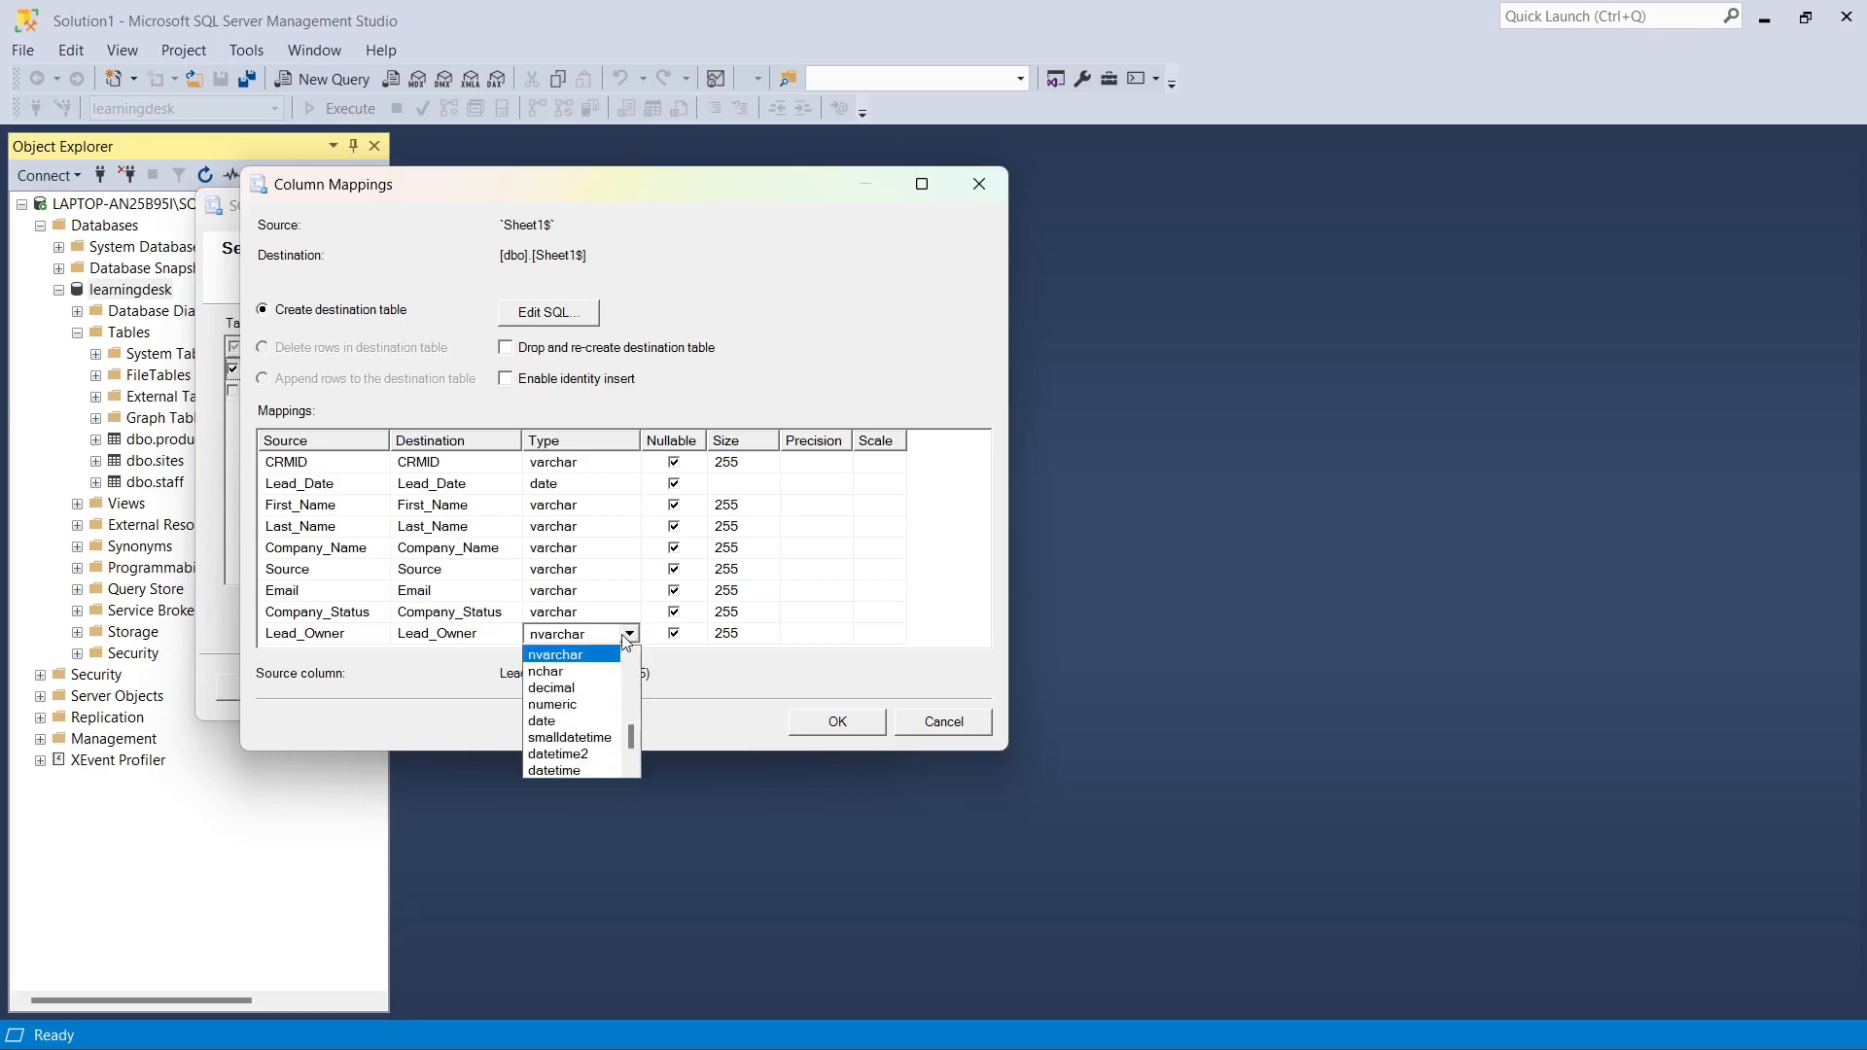
{"action": "left_click", "coordinate": [574, 654]}
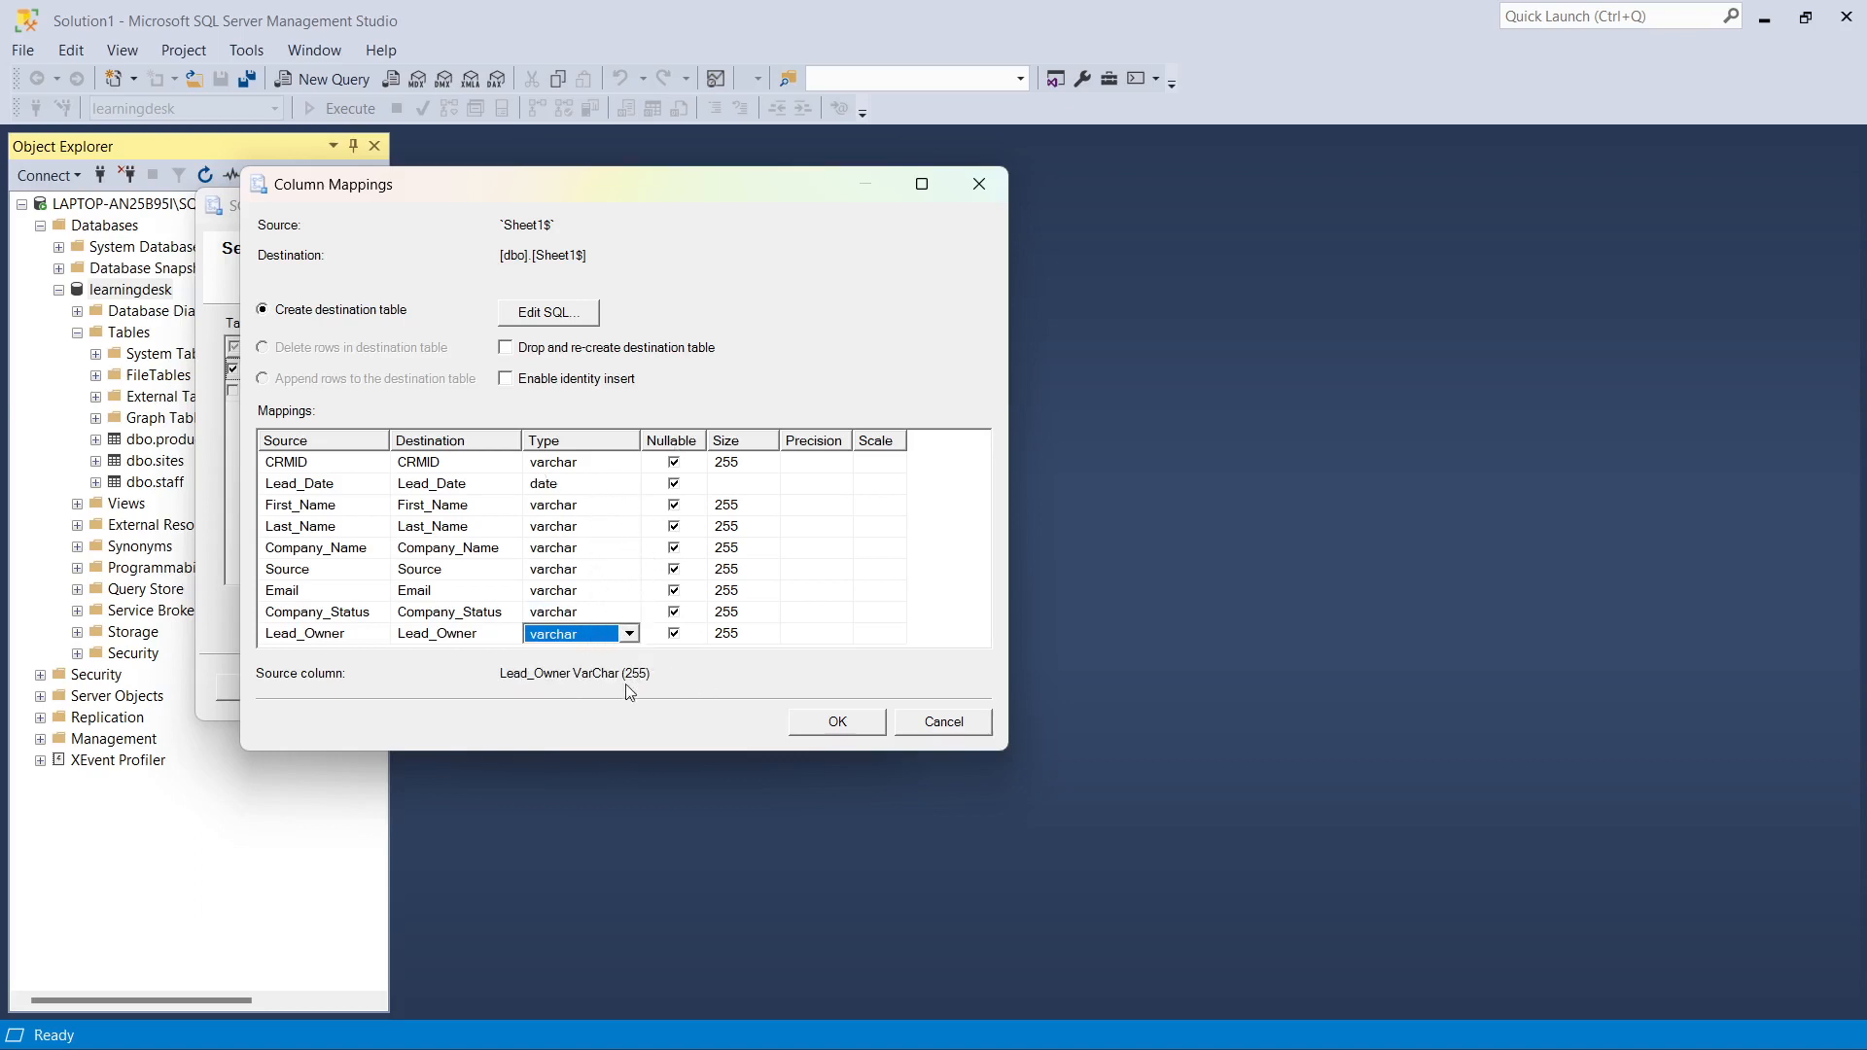
{"action": "left_click", "coordinate": [836, 723]}
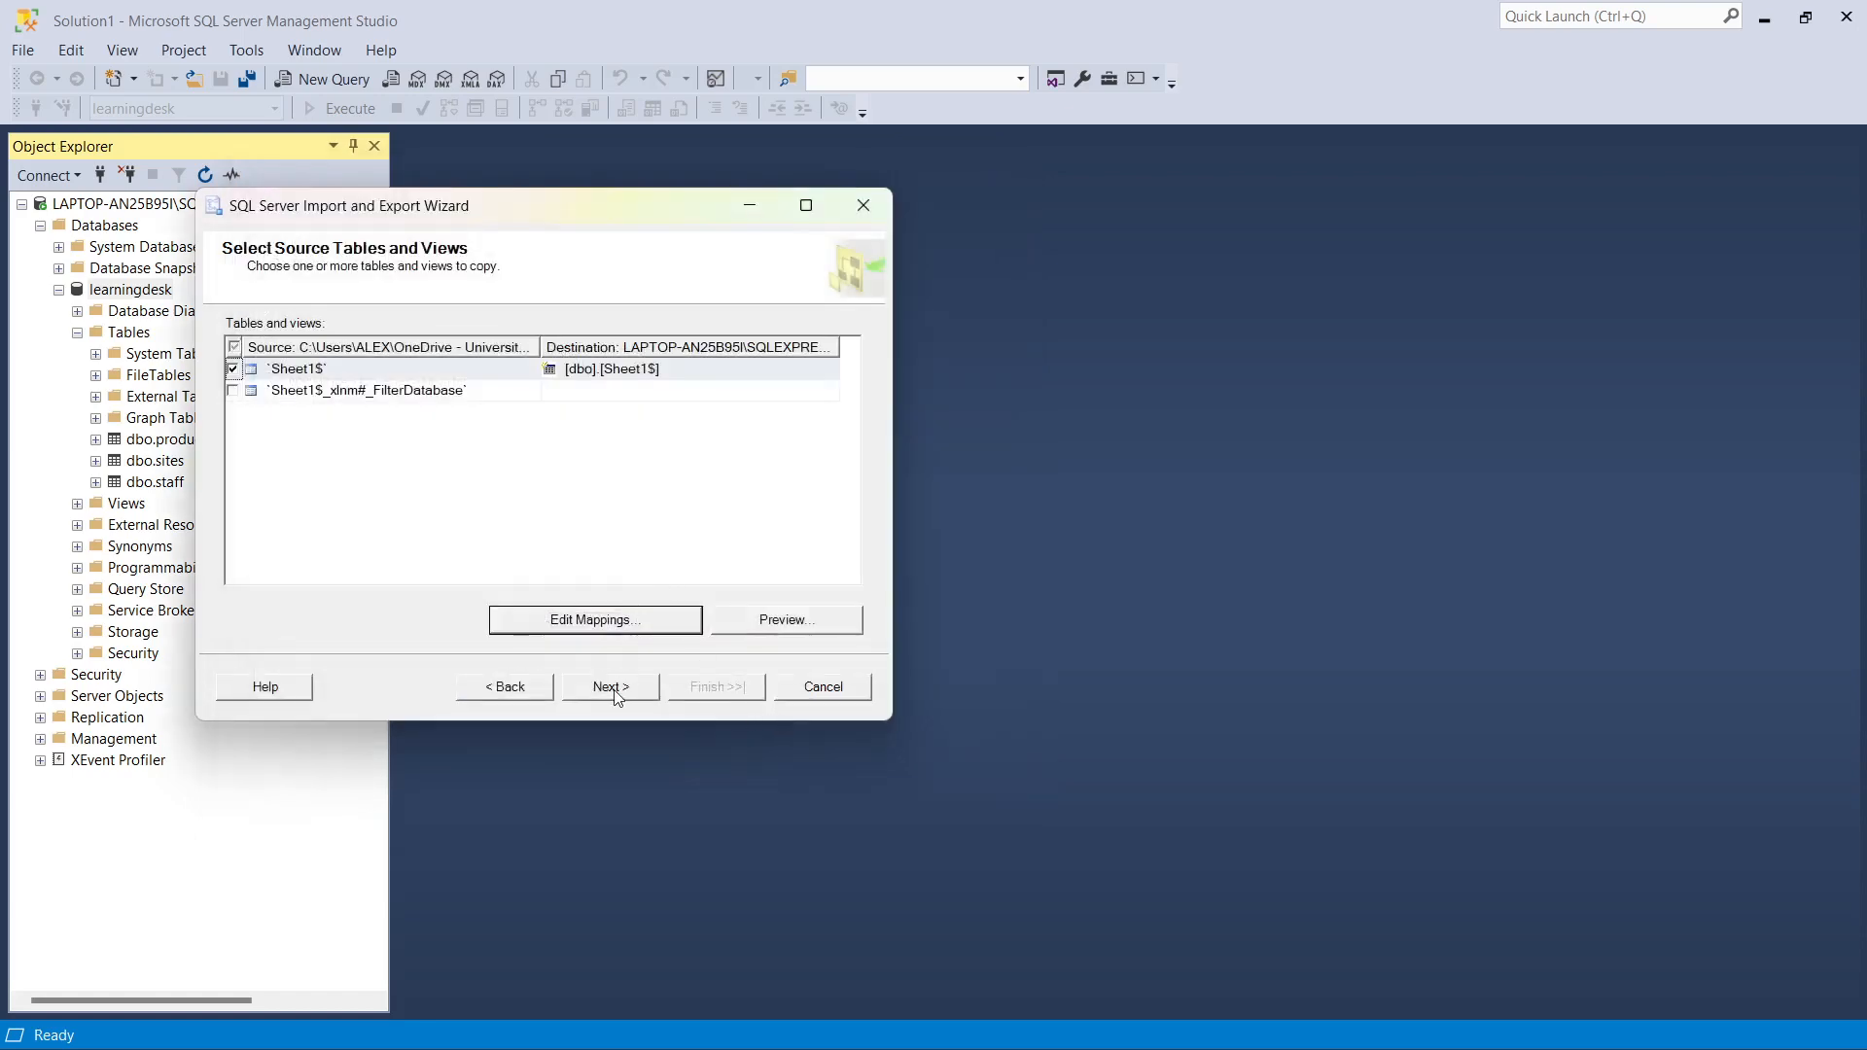
- Run the import immediately with the default error handling and without saving an SSIS package, and close the wizard
{"action": "left_click", "coordinate": [615, 693]}
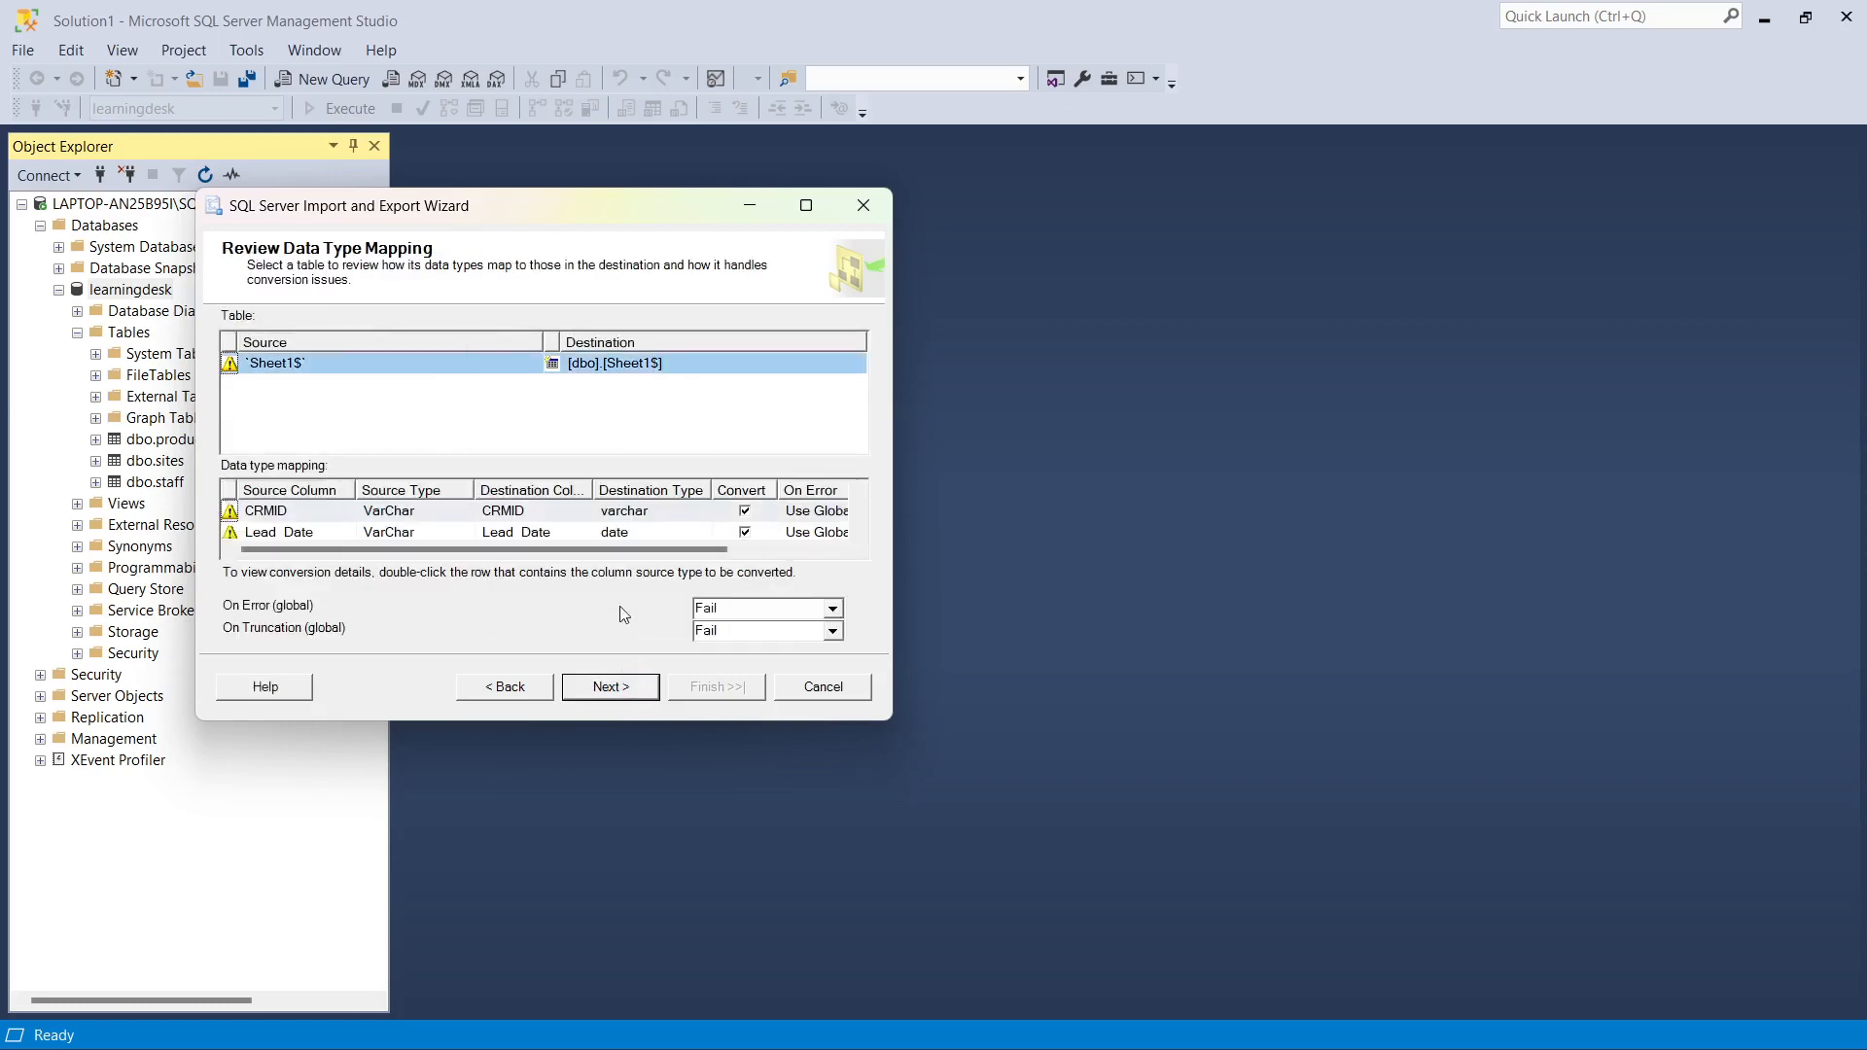
{"action": "left_click", "coordinate": [627, 691]}
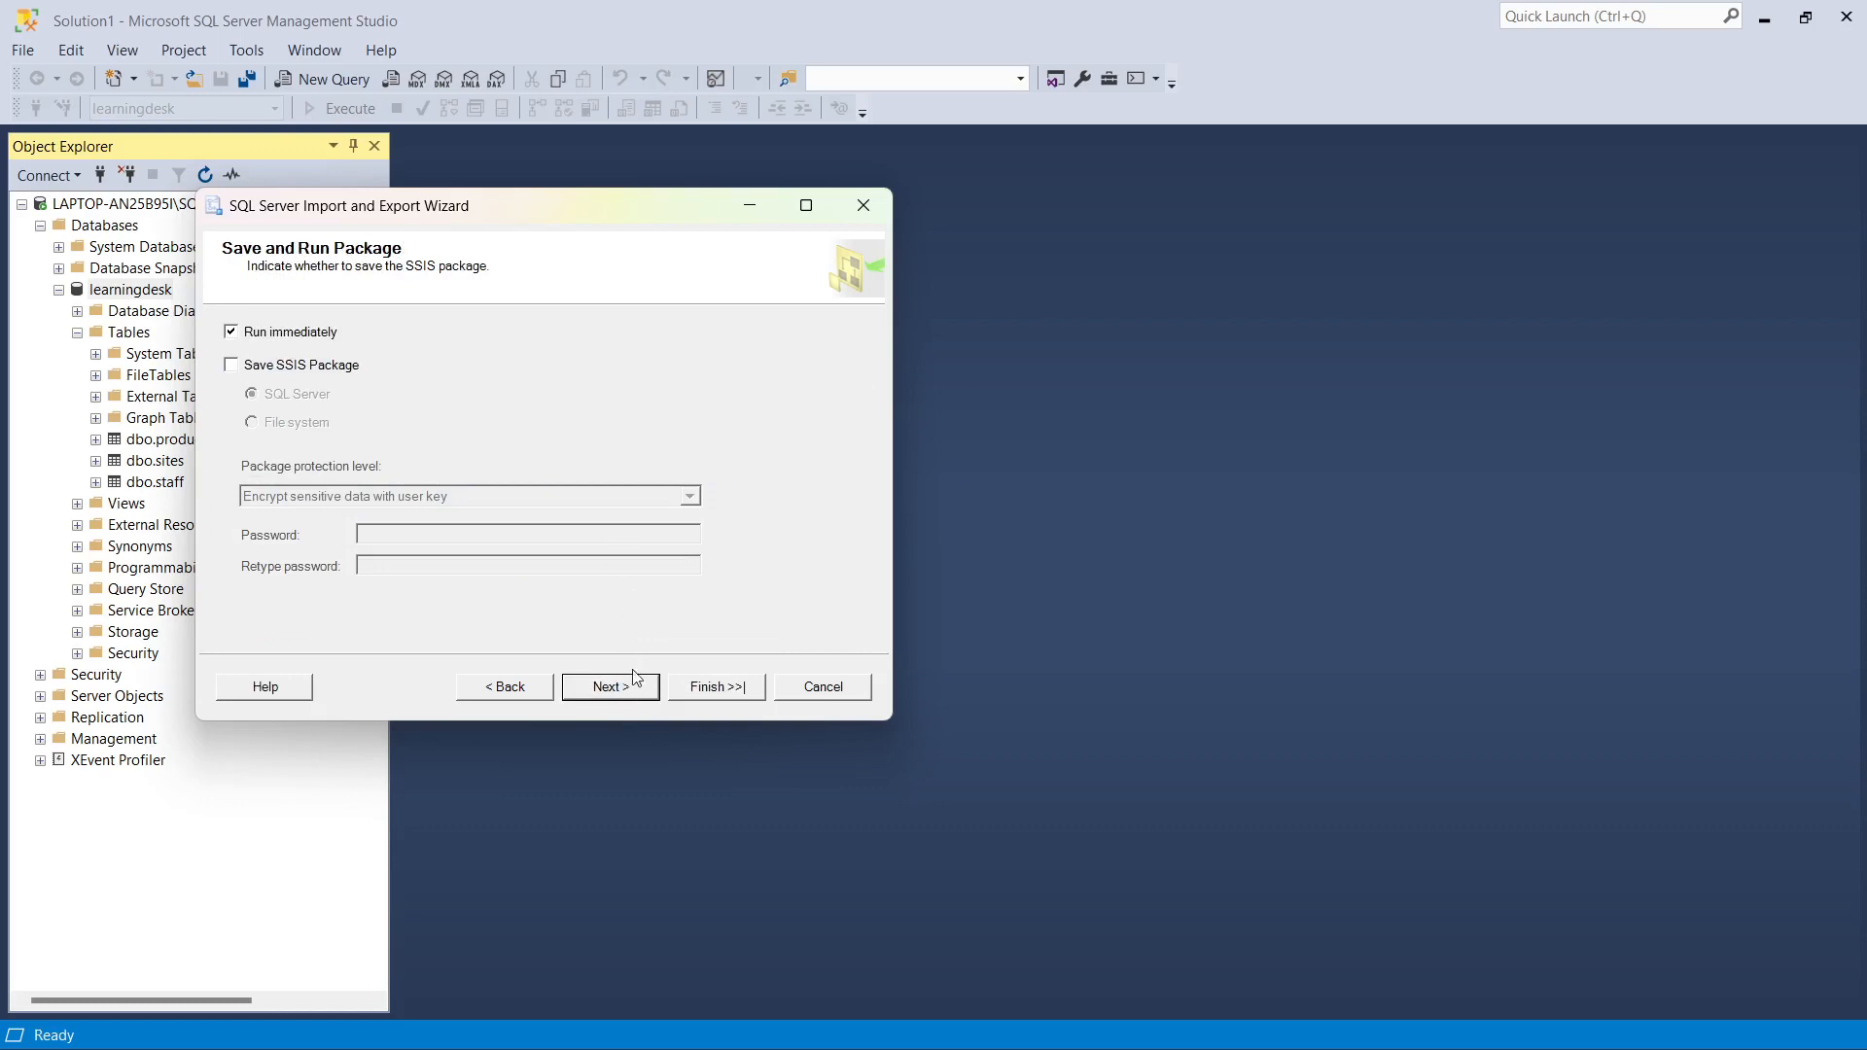
{"action": "left_click", "coordinate": [631, 683]}
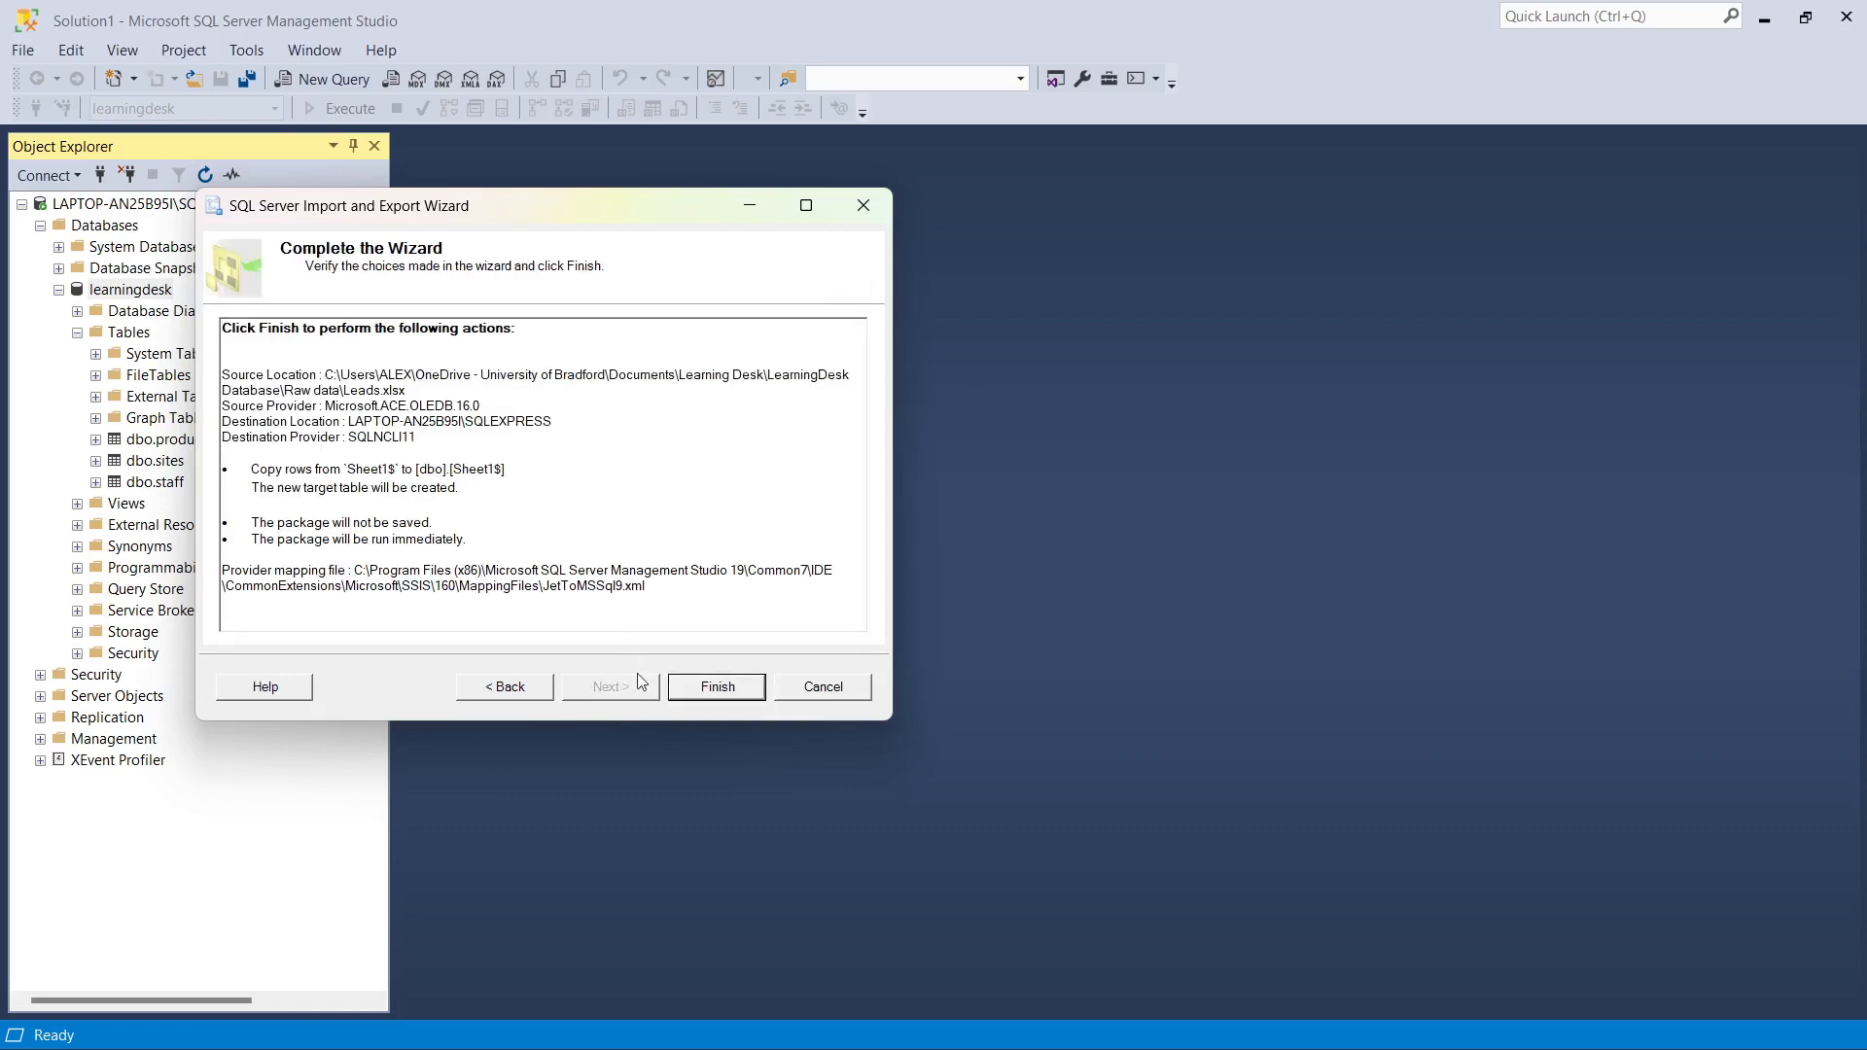
{"action": "left_click", "coordinate": [720, 687]}
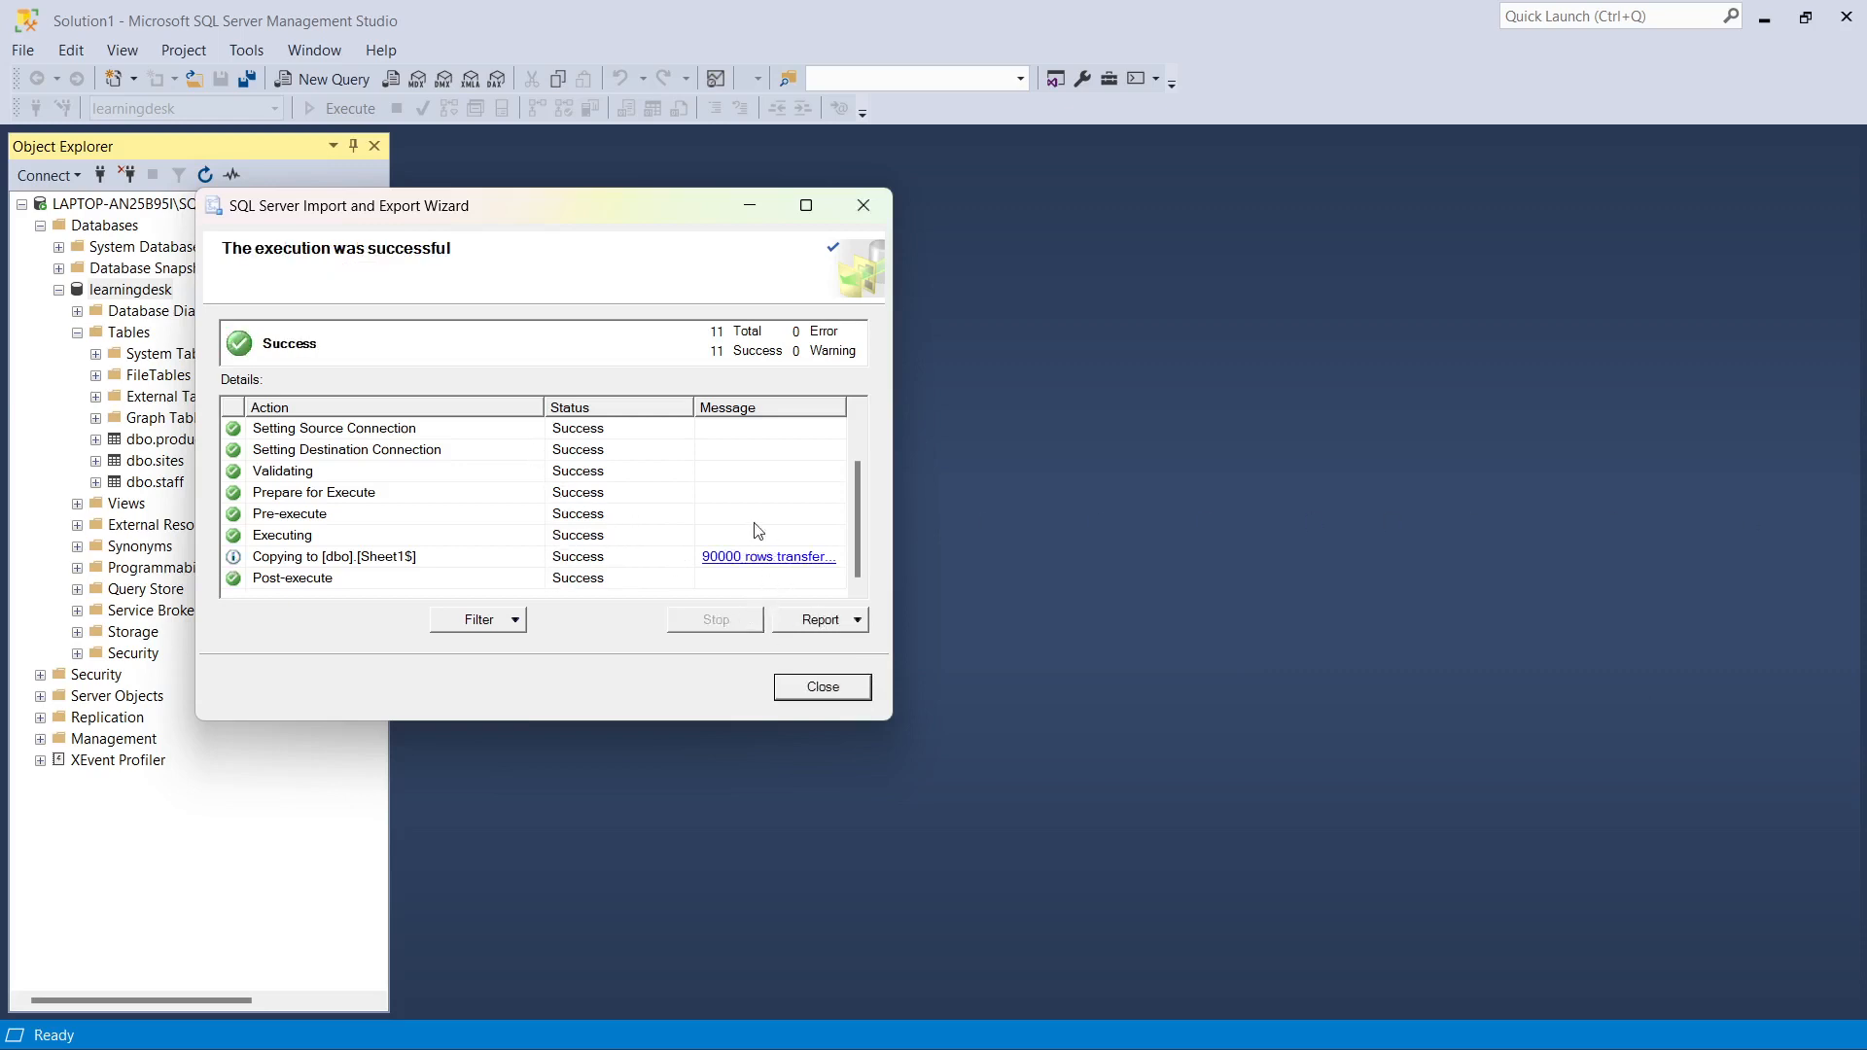
{"action": "left_click", "coordinate": [816, 690]}
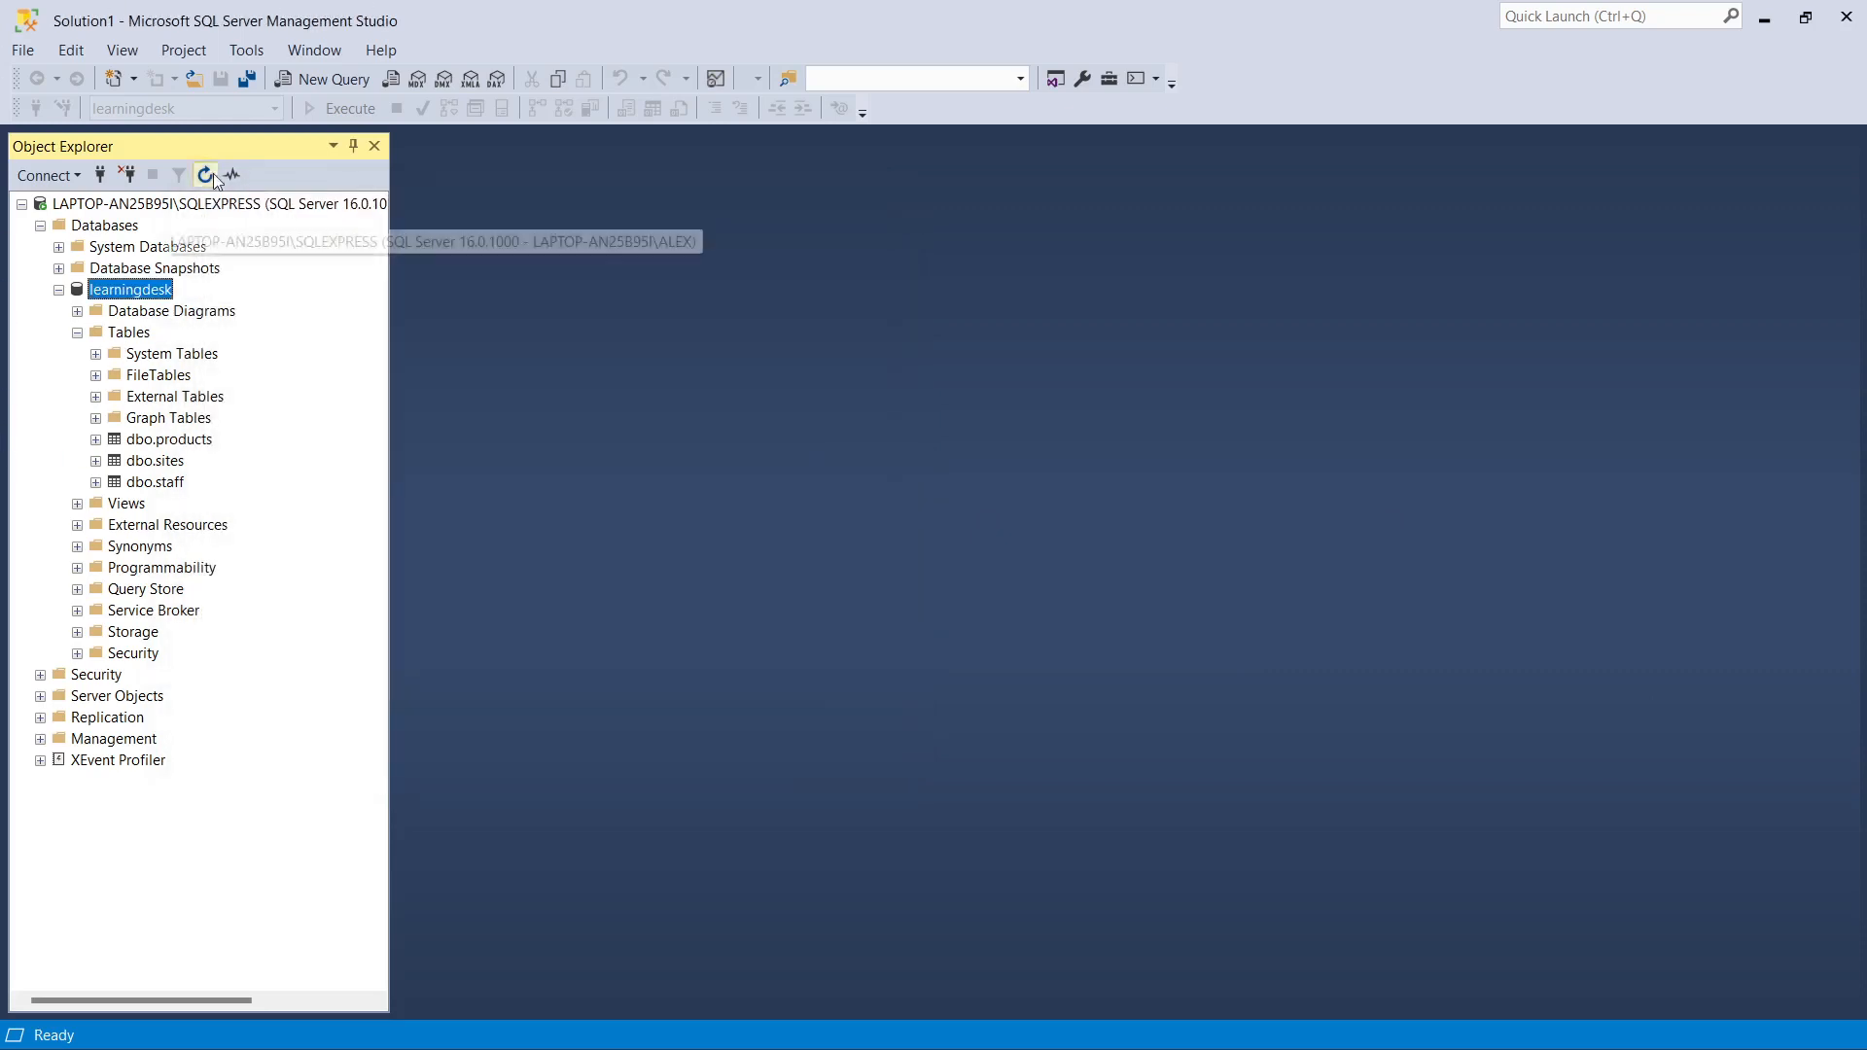
- Refresh the learningdesk database and rename its imported dbo.Sheet1$ table to leads
{"action": "left_click", "coordinate": [205, 175]}
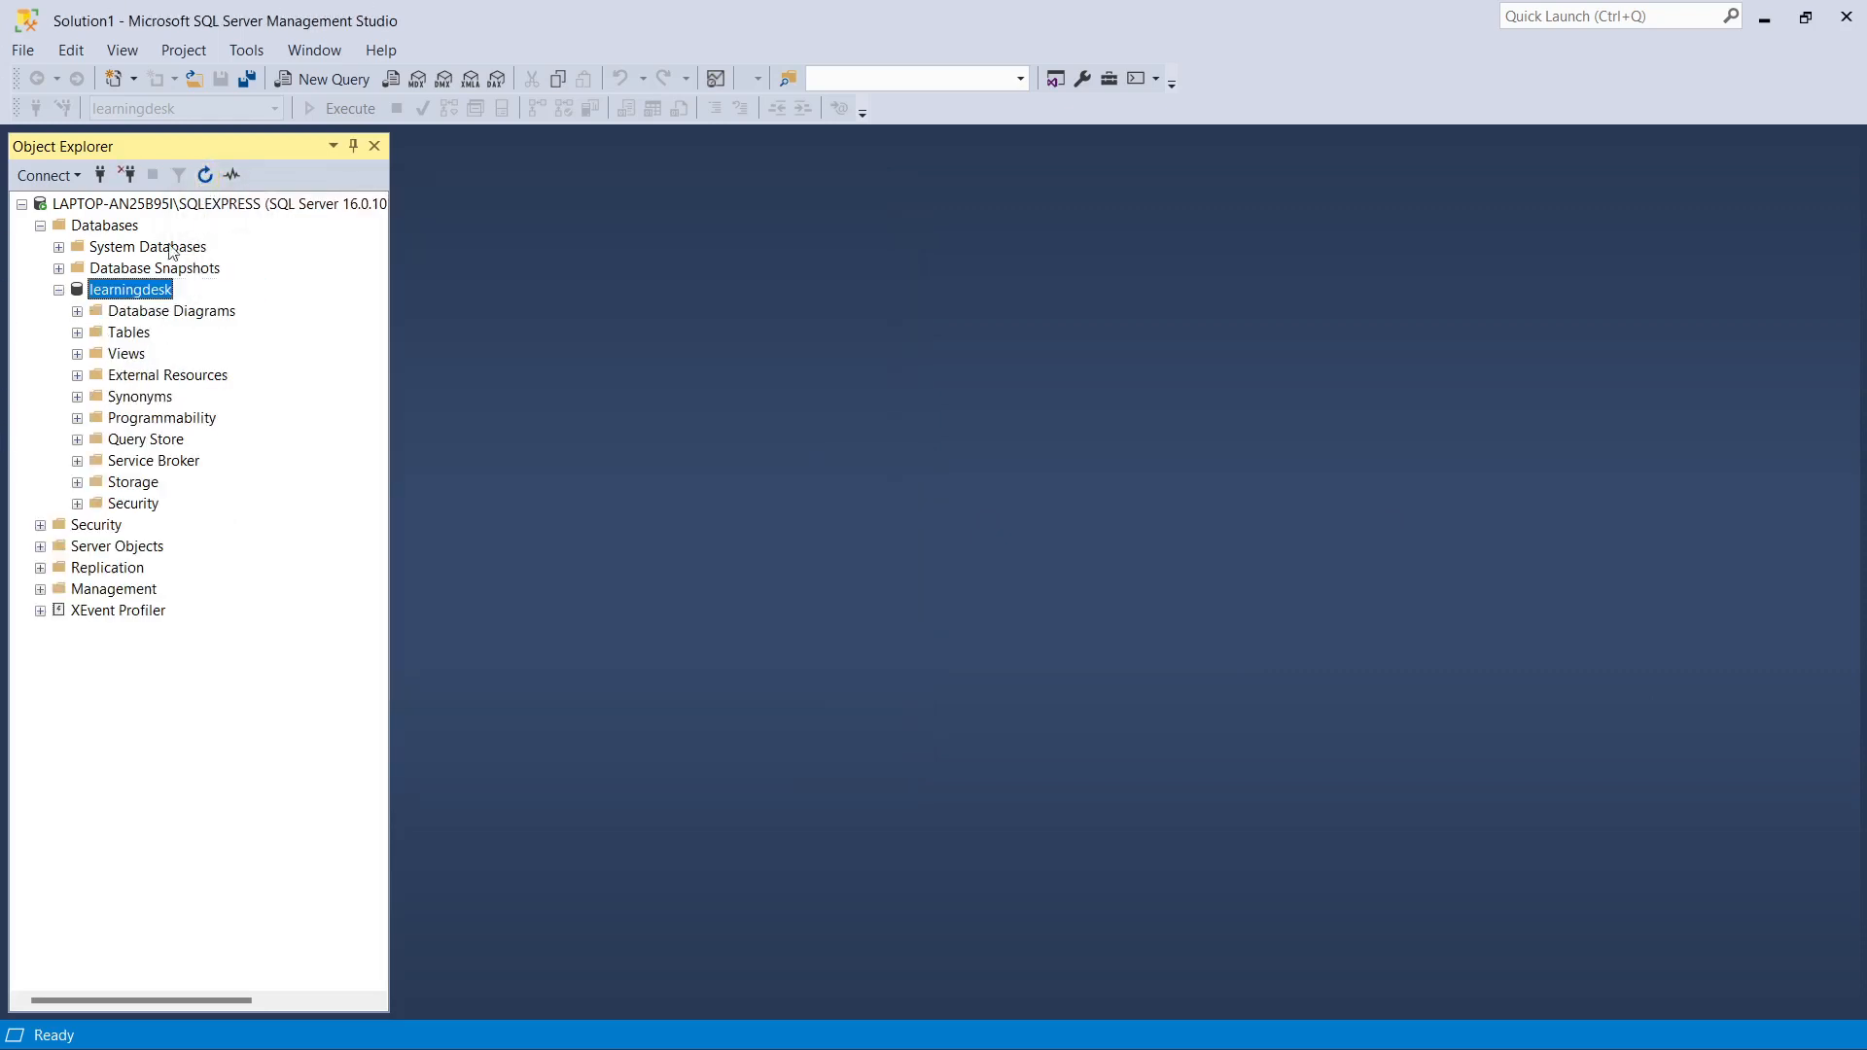
{"action": "left_click", "coordinate": [78, 332]}
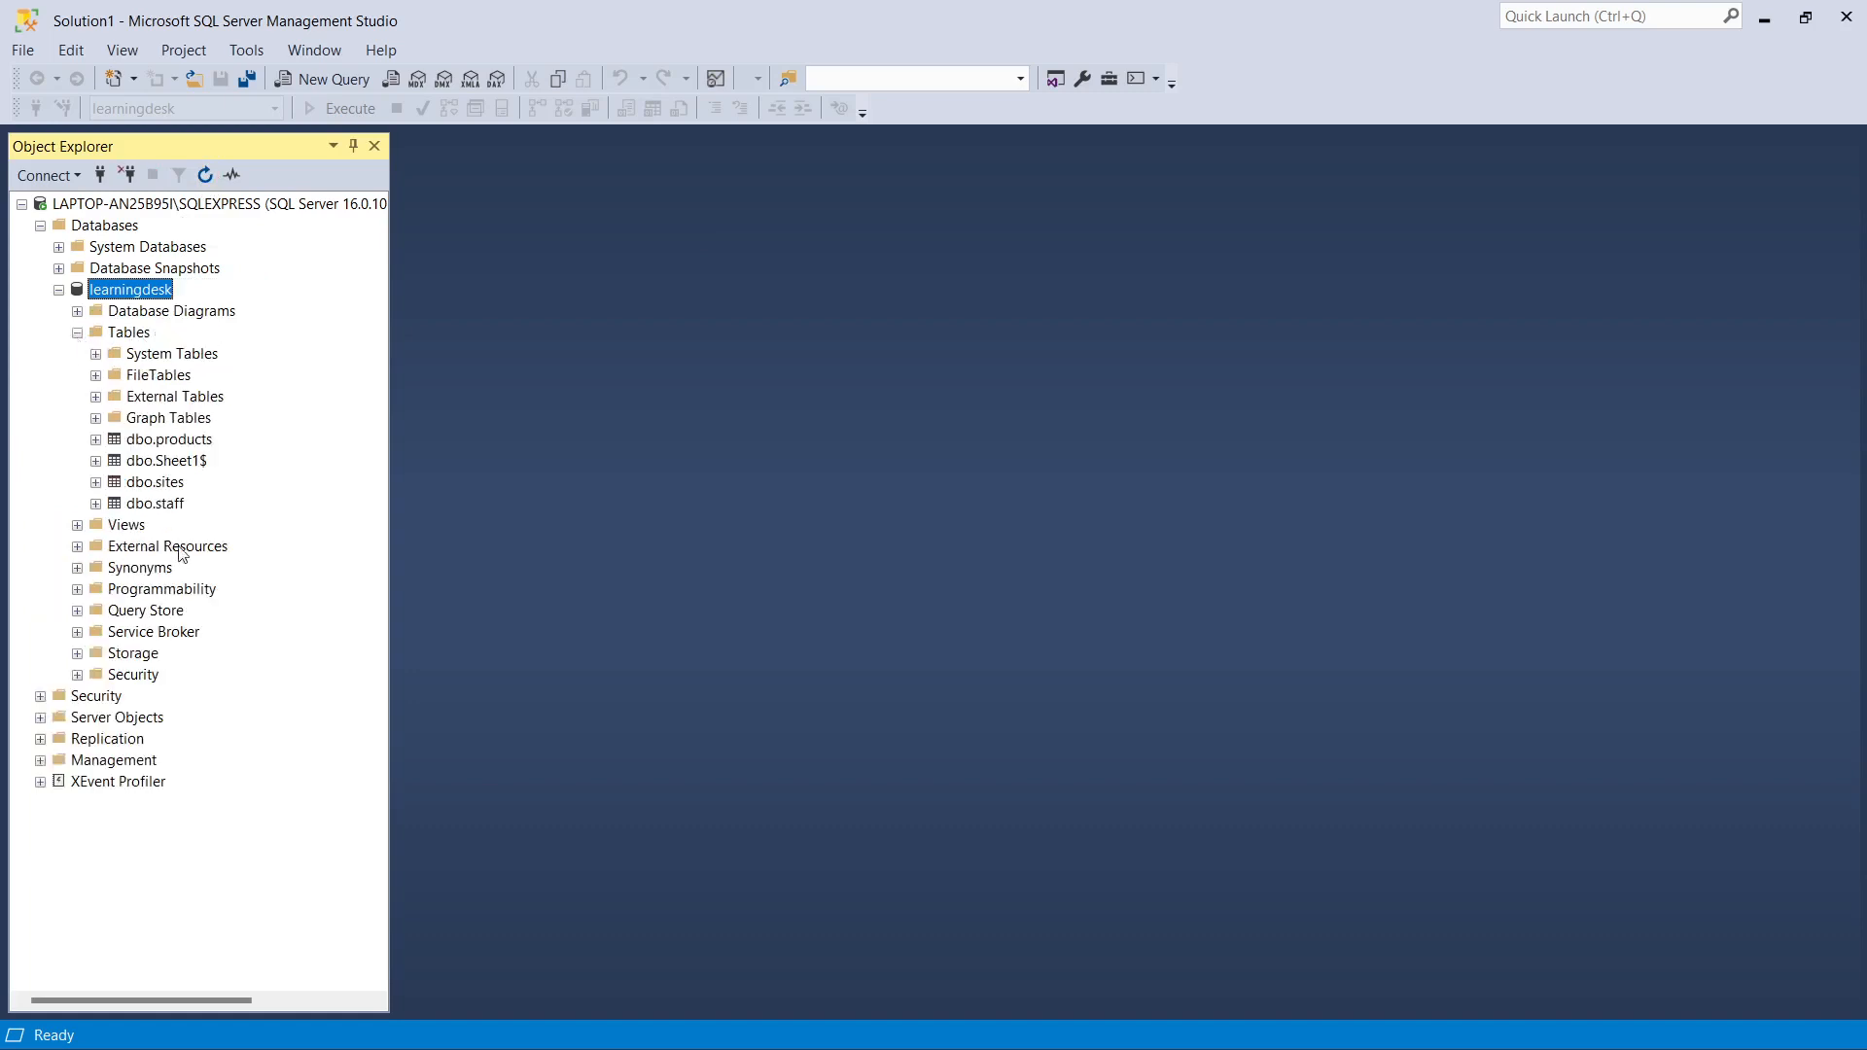
{"action": "left_click", "coordinate": [179, 465]}
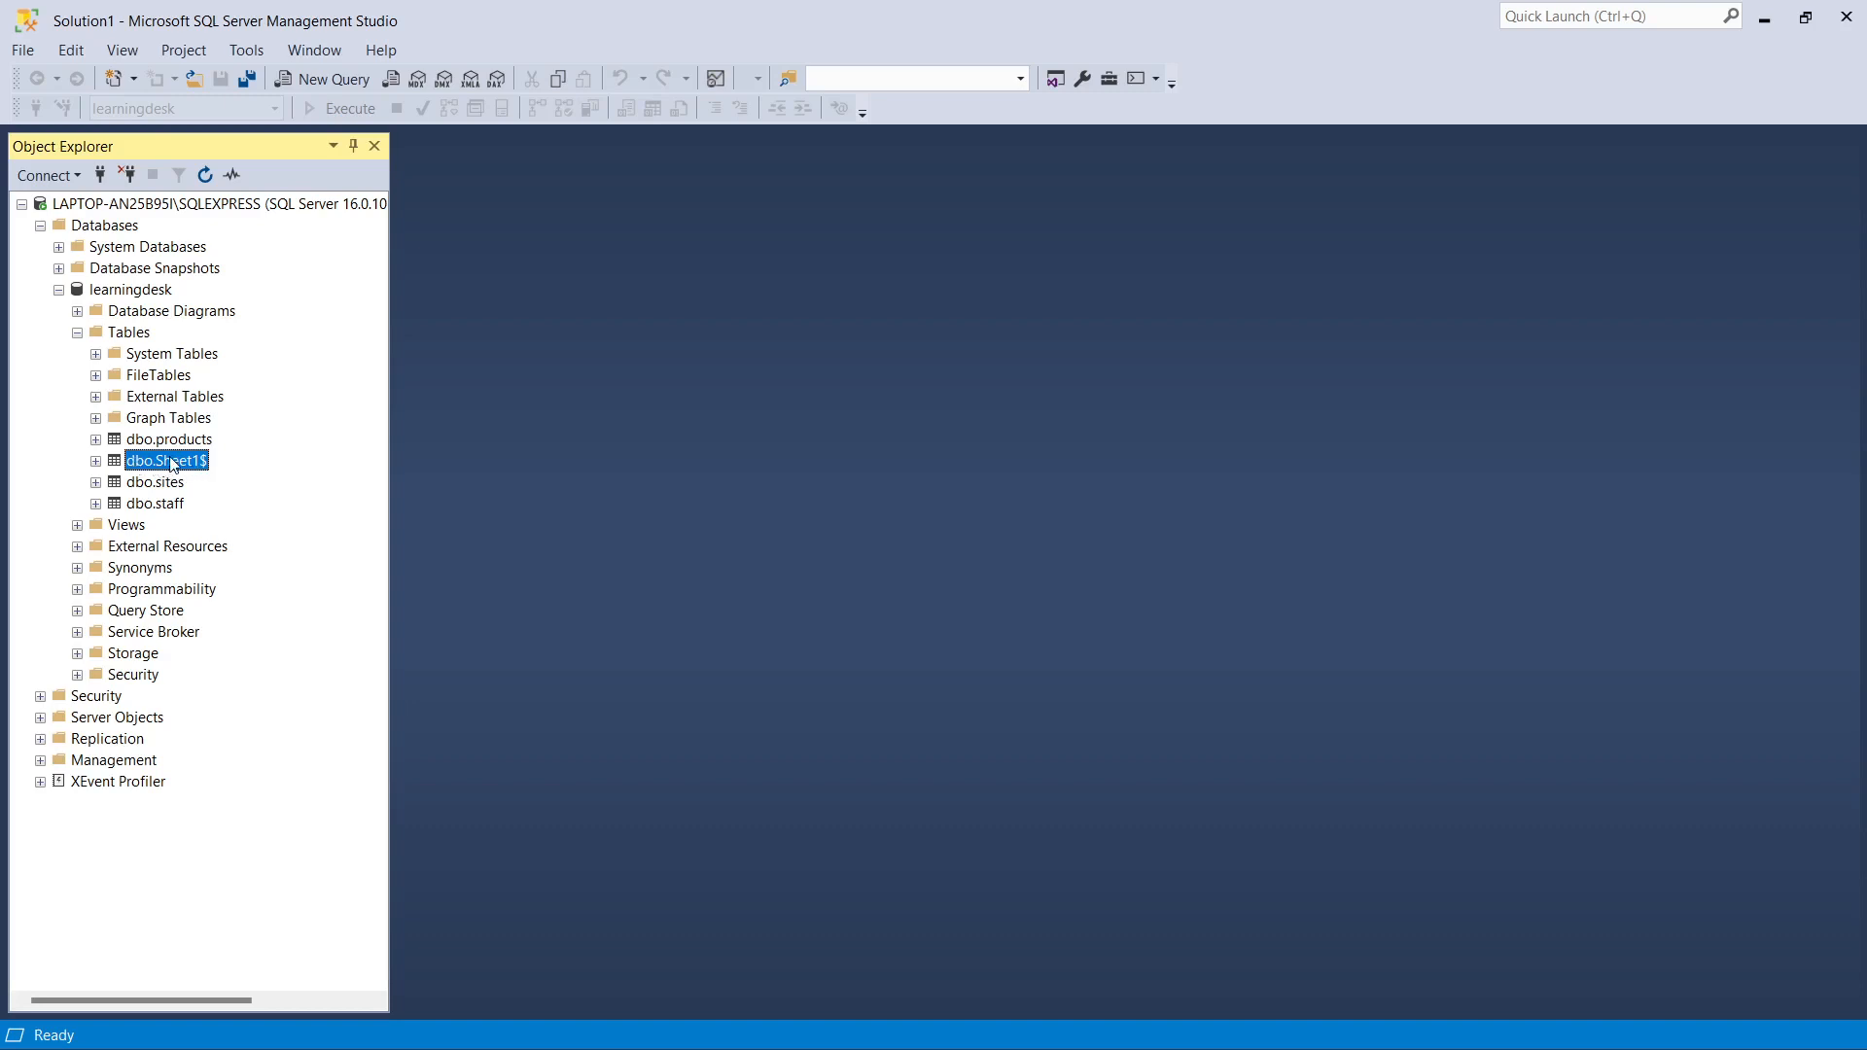
{"action": "right_click", "coordinate": [173, 465]}
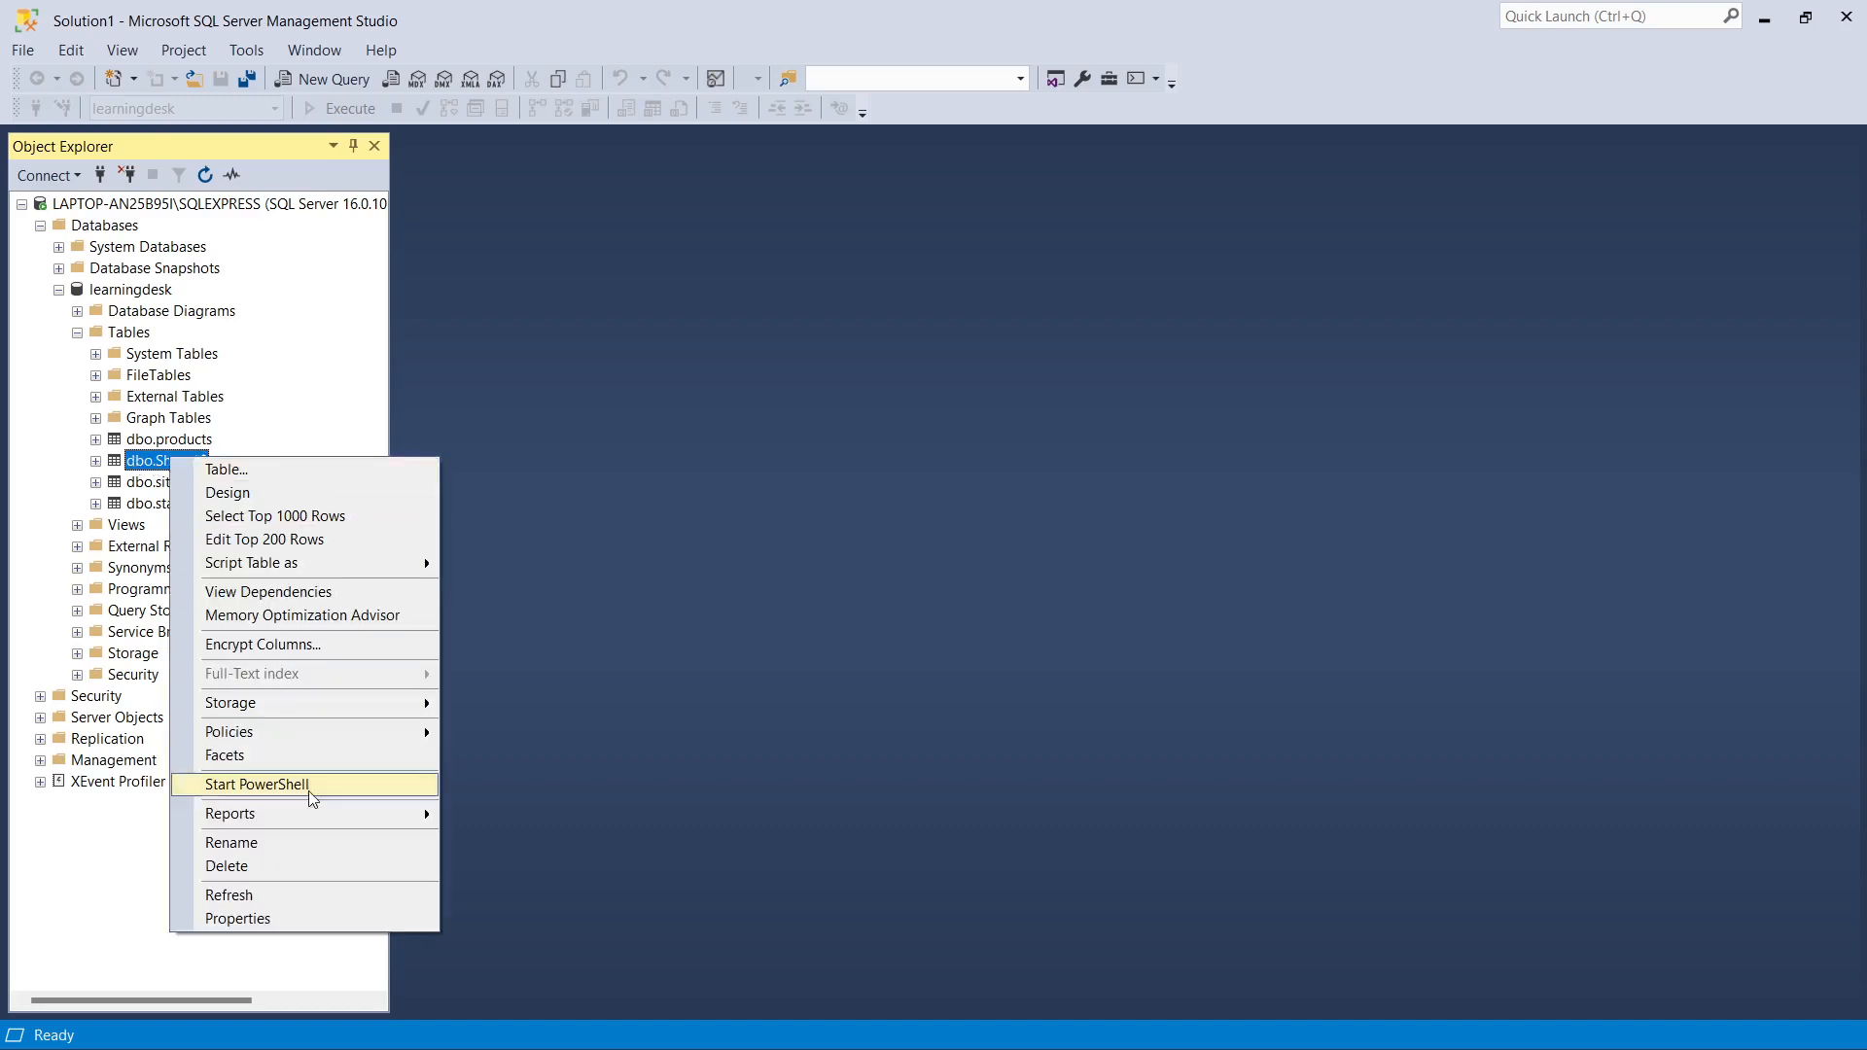
{"action": "left_click", "coordinate": [296, 846]}
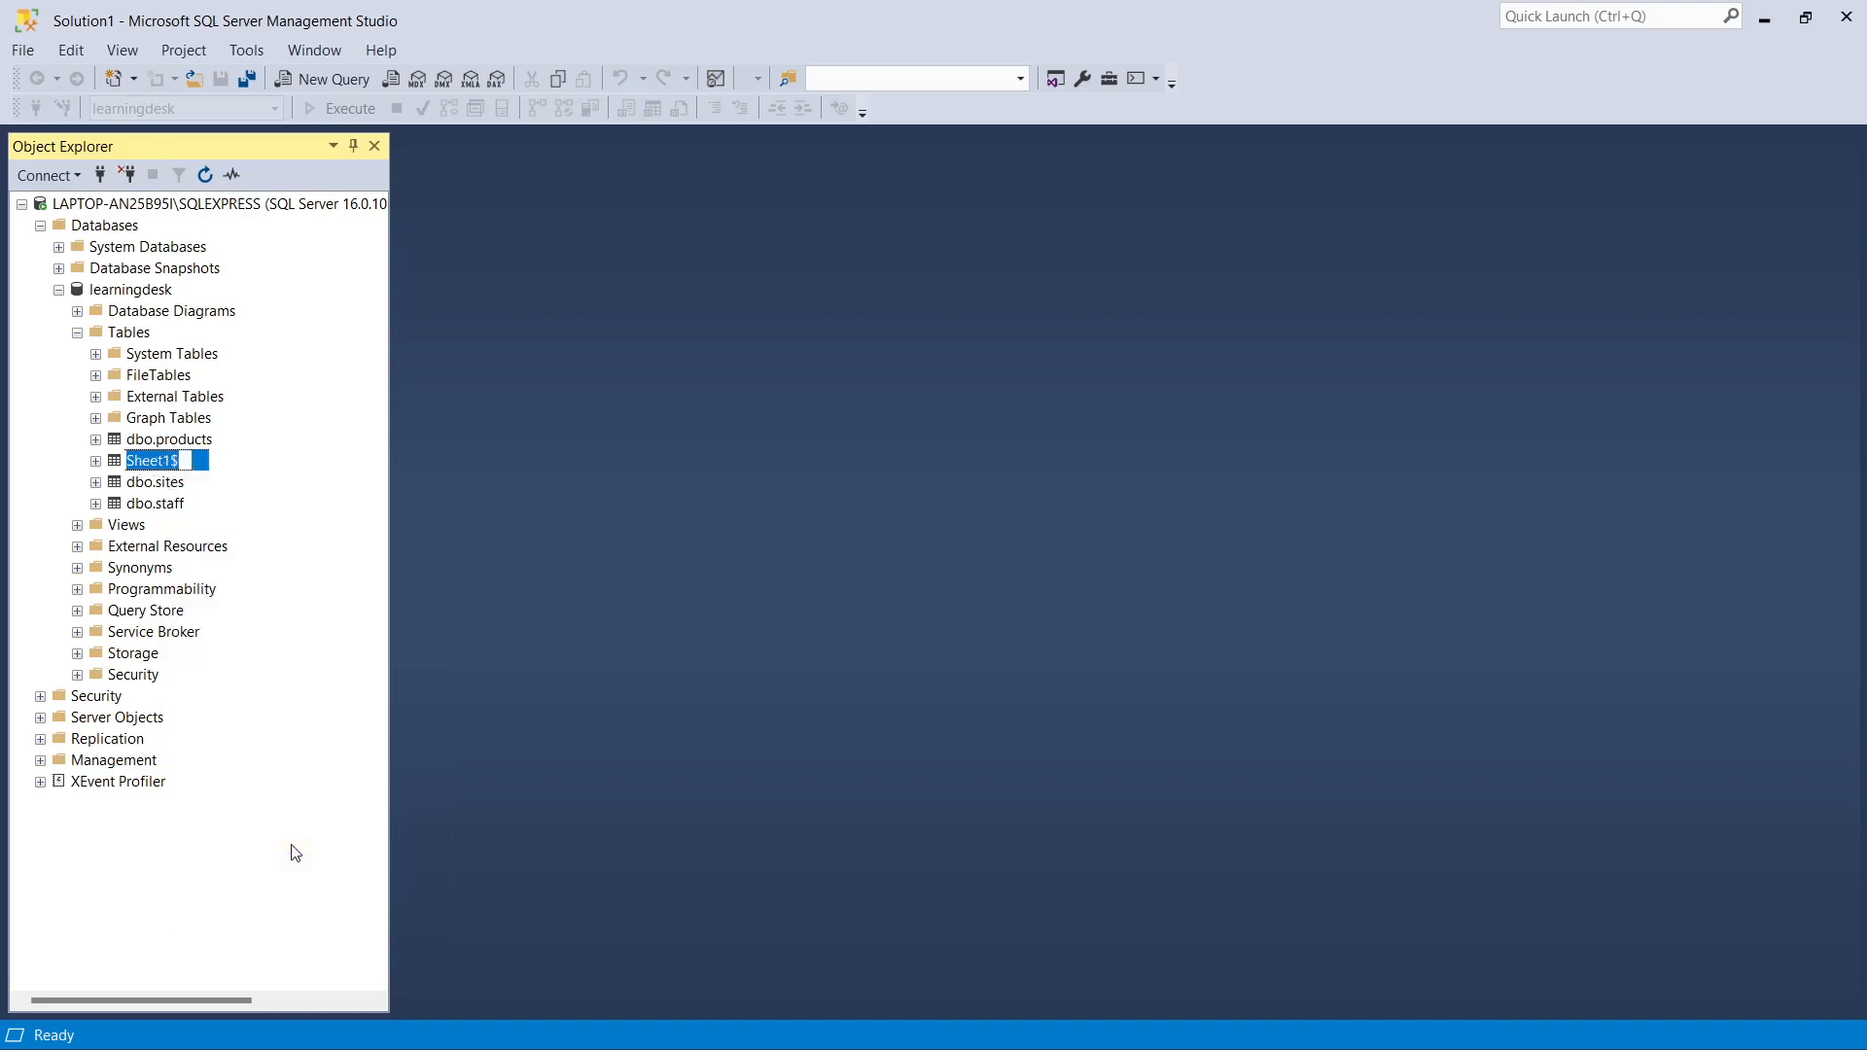
{"action": "left_click", "coordinate": [181, 462]}
{"action": "key", "text": "BackSpace"}
{"action": "key", "text": "BackSpace"}
{"action": "key", "text": "BackSpace"}
{"action": "key", "text": "BackSpace"}
{"action": "type", "text": "leads"}
{"action": "key", "text": "Return"}
- Open the top 200 rows of the dbo.leads table and look through the imported records
{"action": "right_click", "coordinate": [169, 460]}
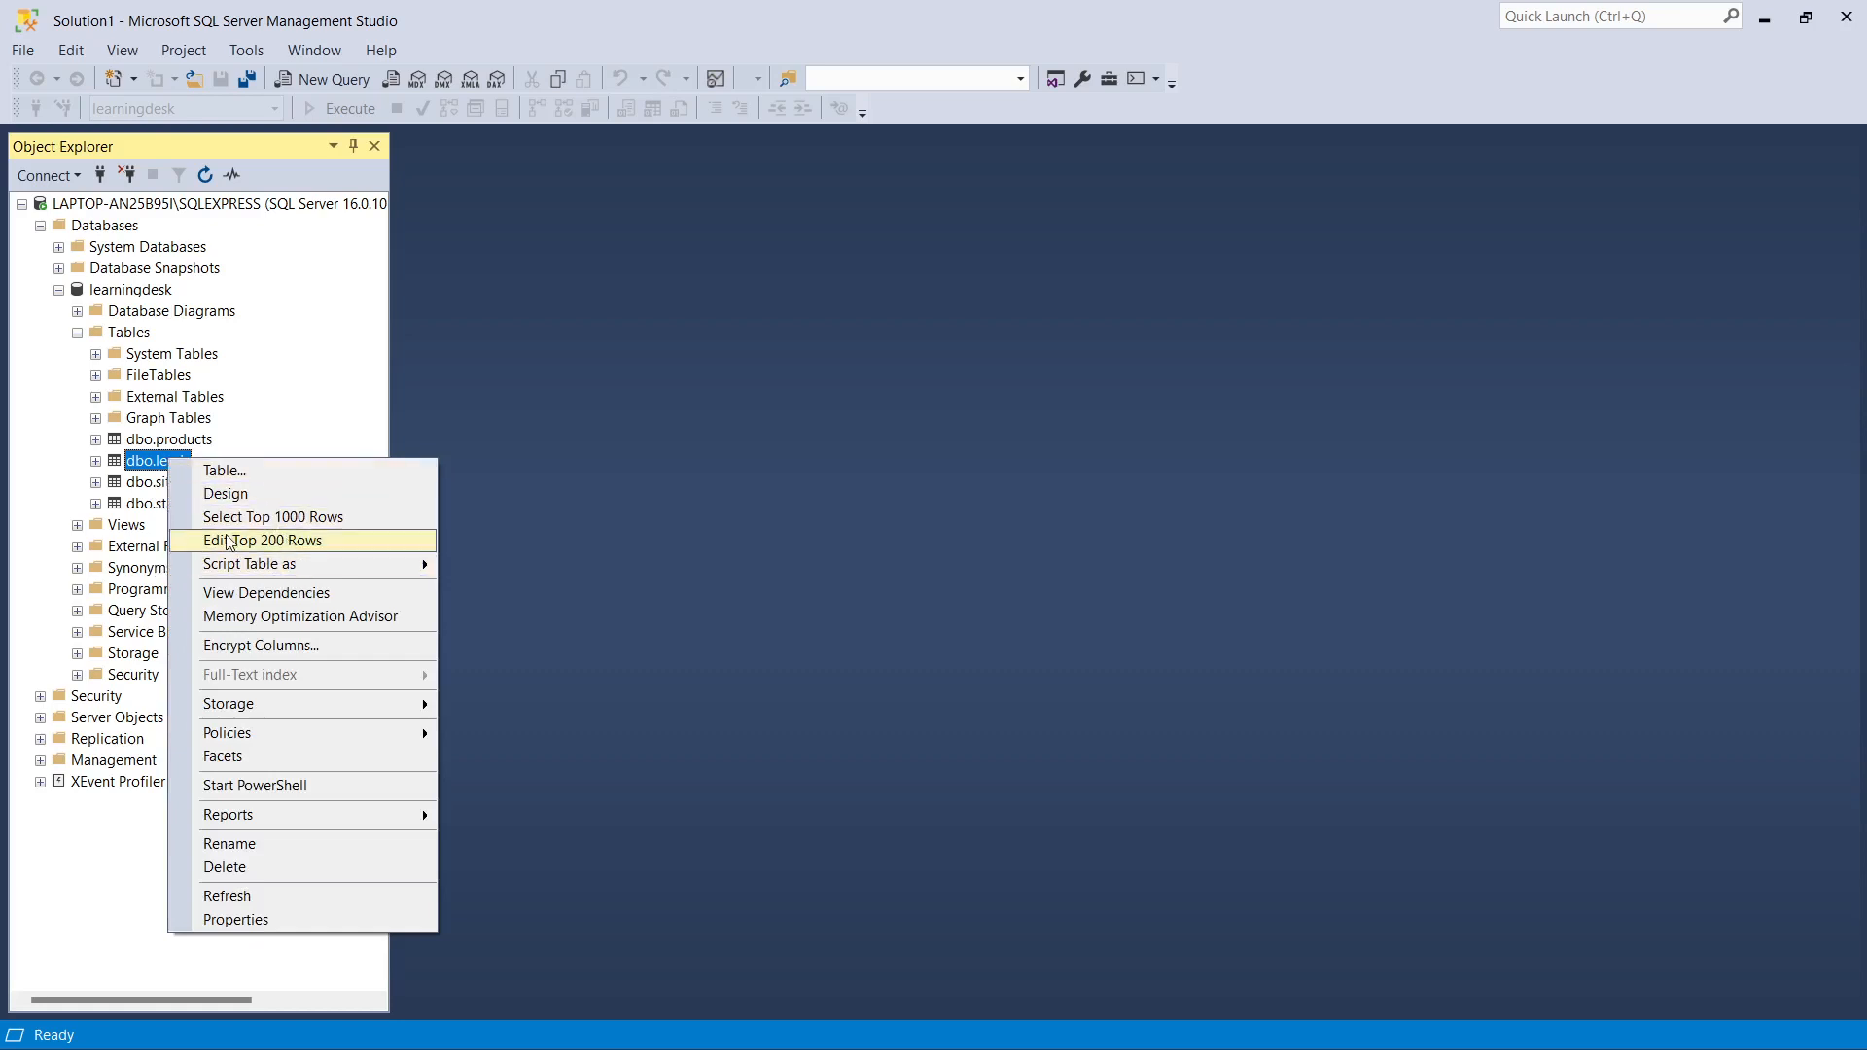
{"action": "left_click", "coordinate": [288, 542]}
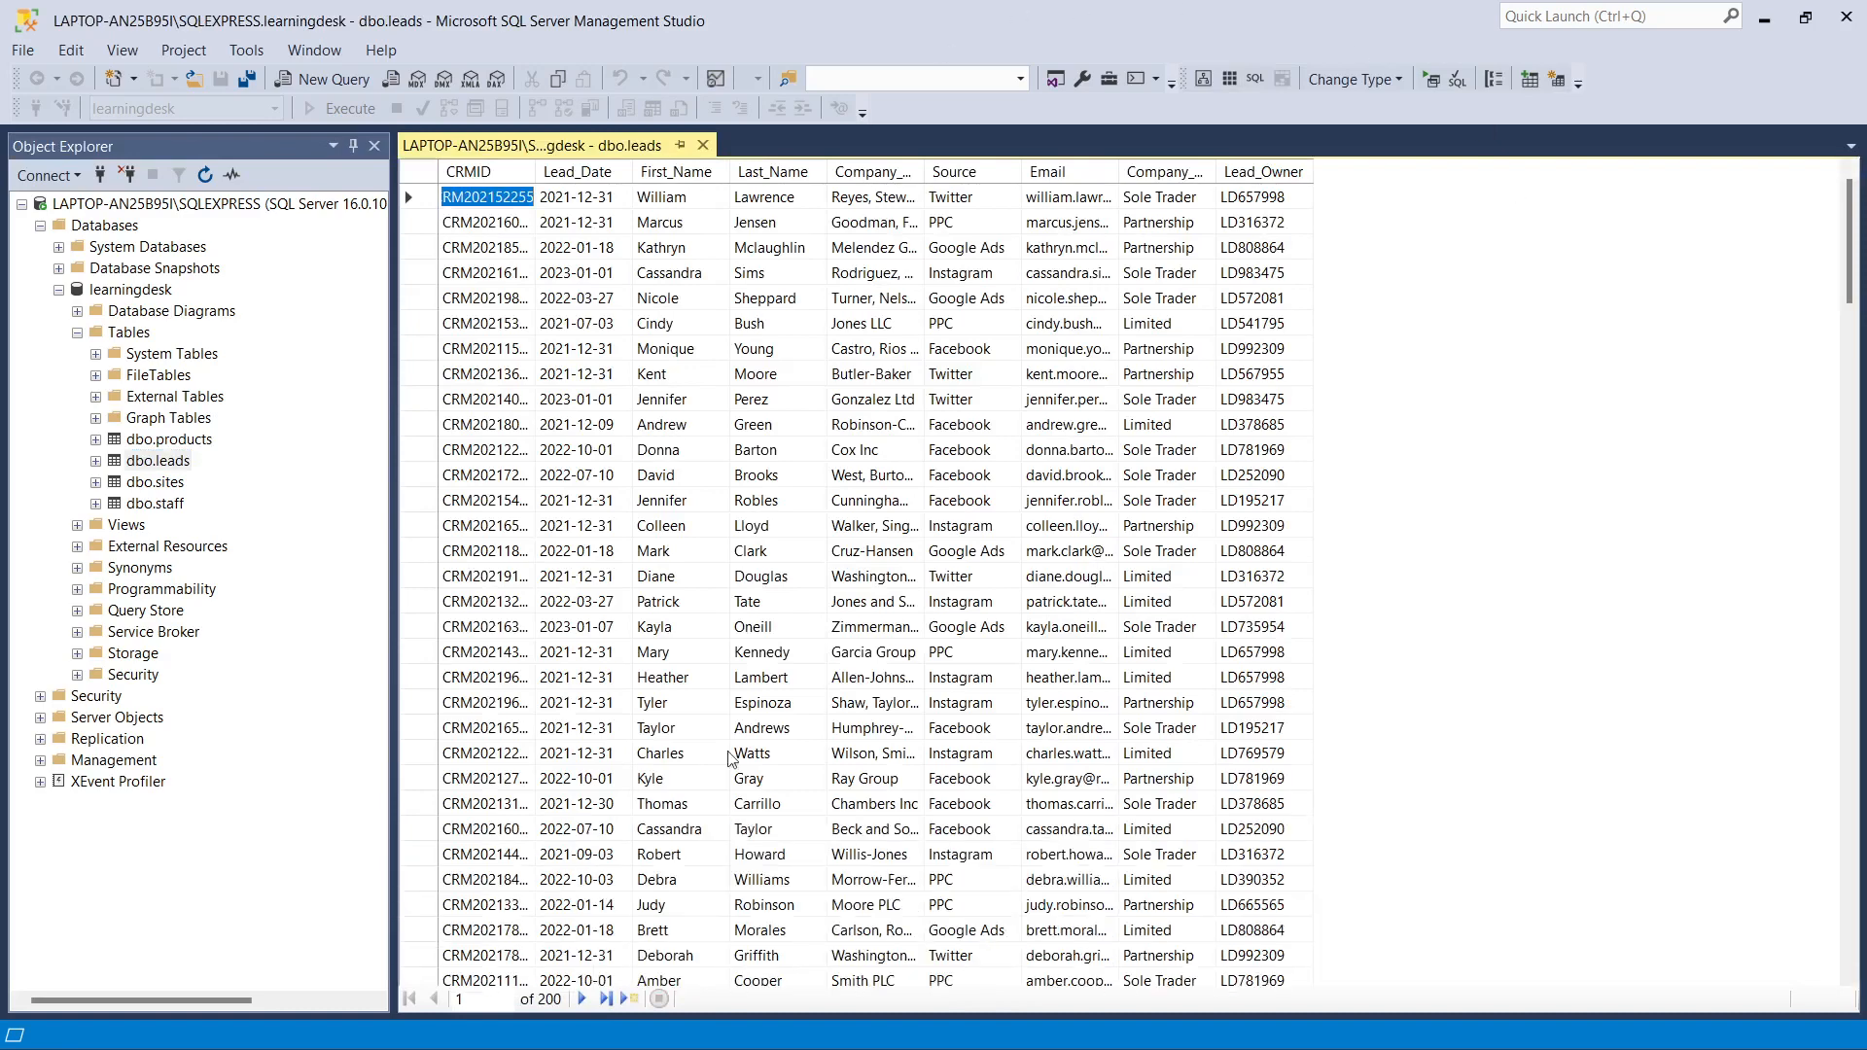
{"action": "scroll", "coordinate": [831, 703], "scroll_direction": "down", "scroll_amount": 1}
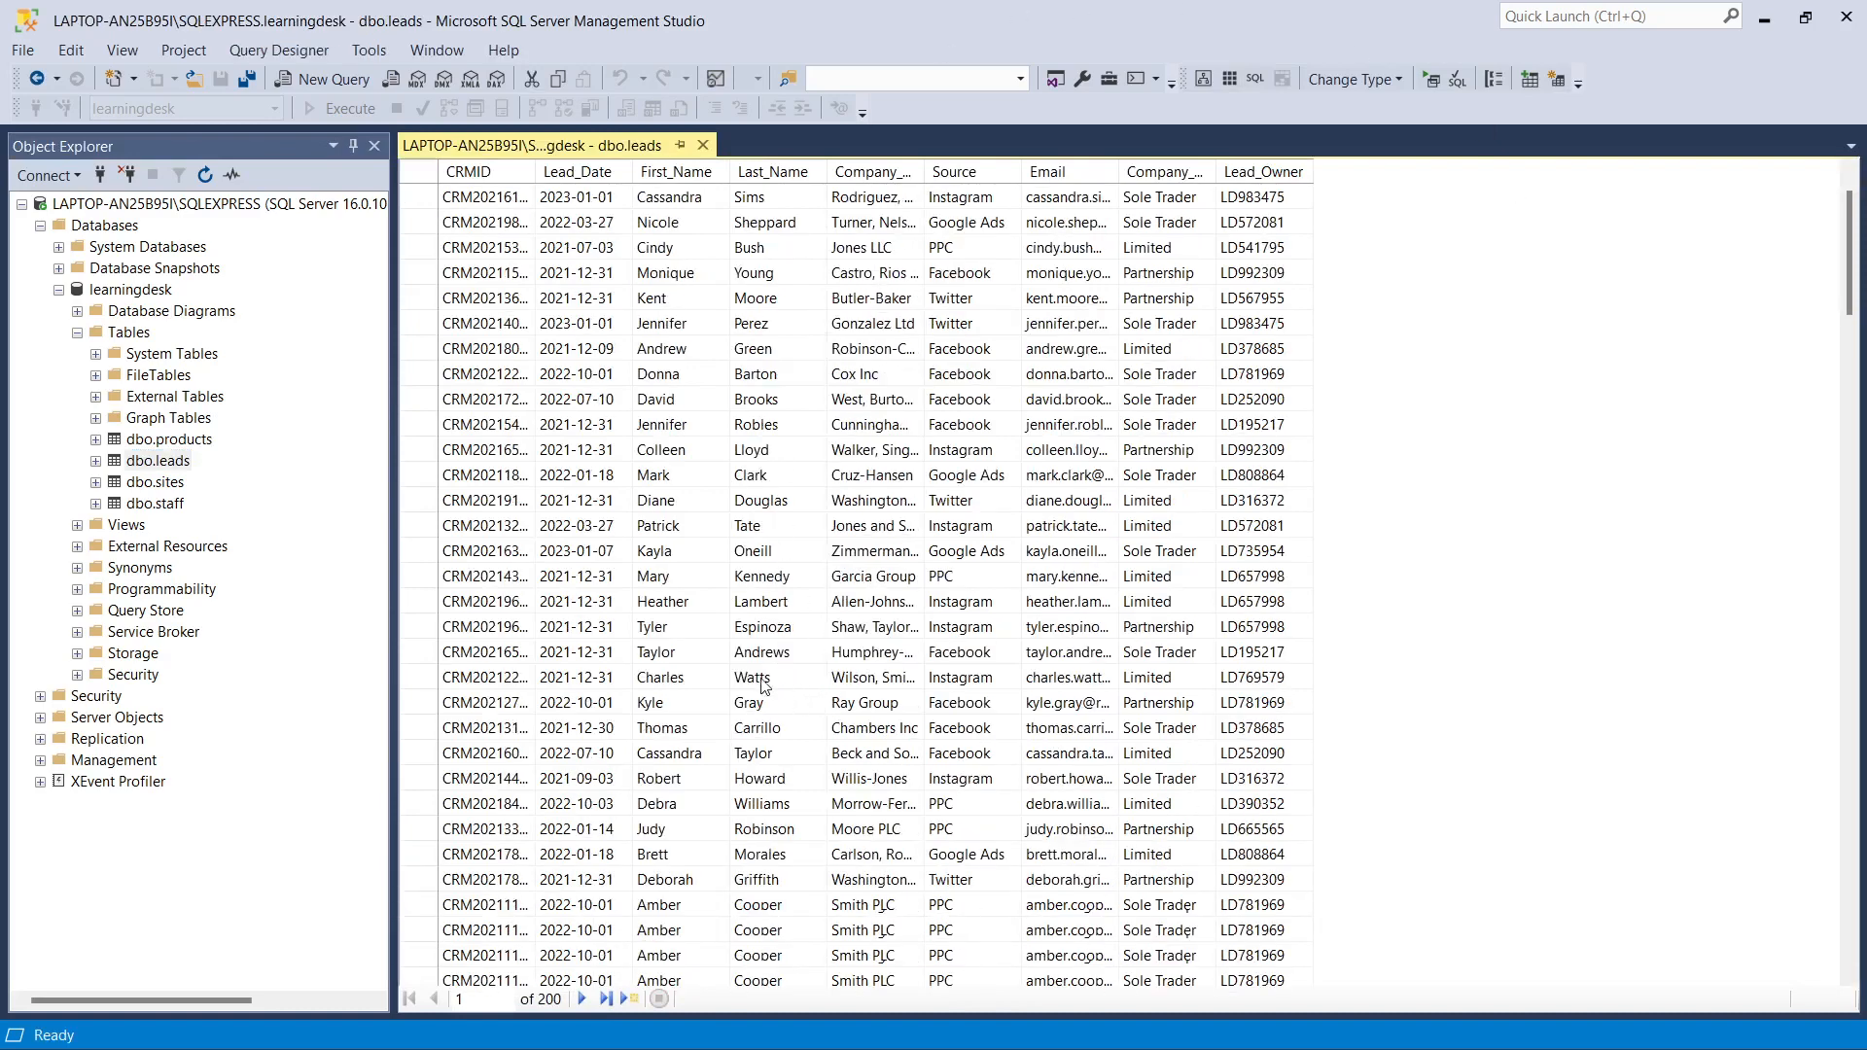
{"action": "scroll", "coordinate": [589, 515], "scroll_direction": "up", "scroll_amount": 1}
{"action": "left_click", "coordinate": [486, 197]}
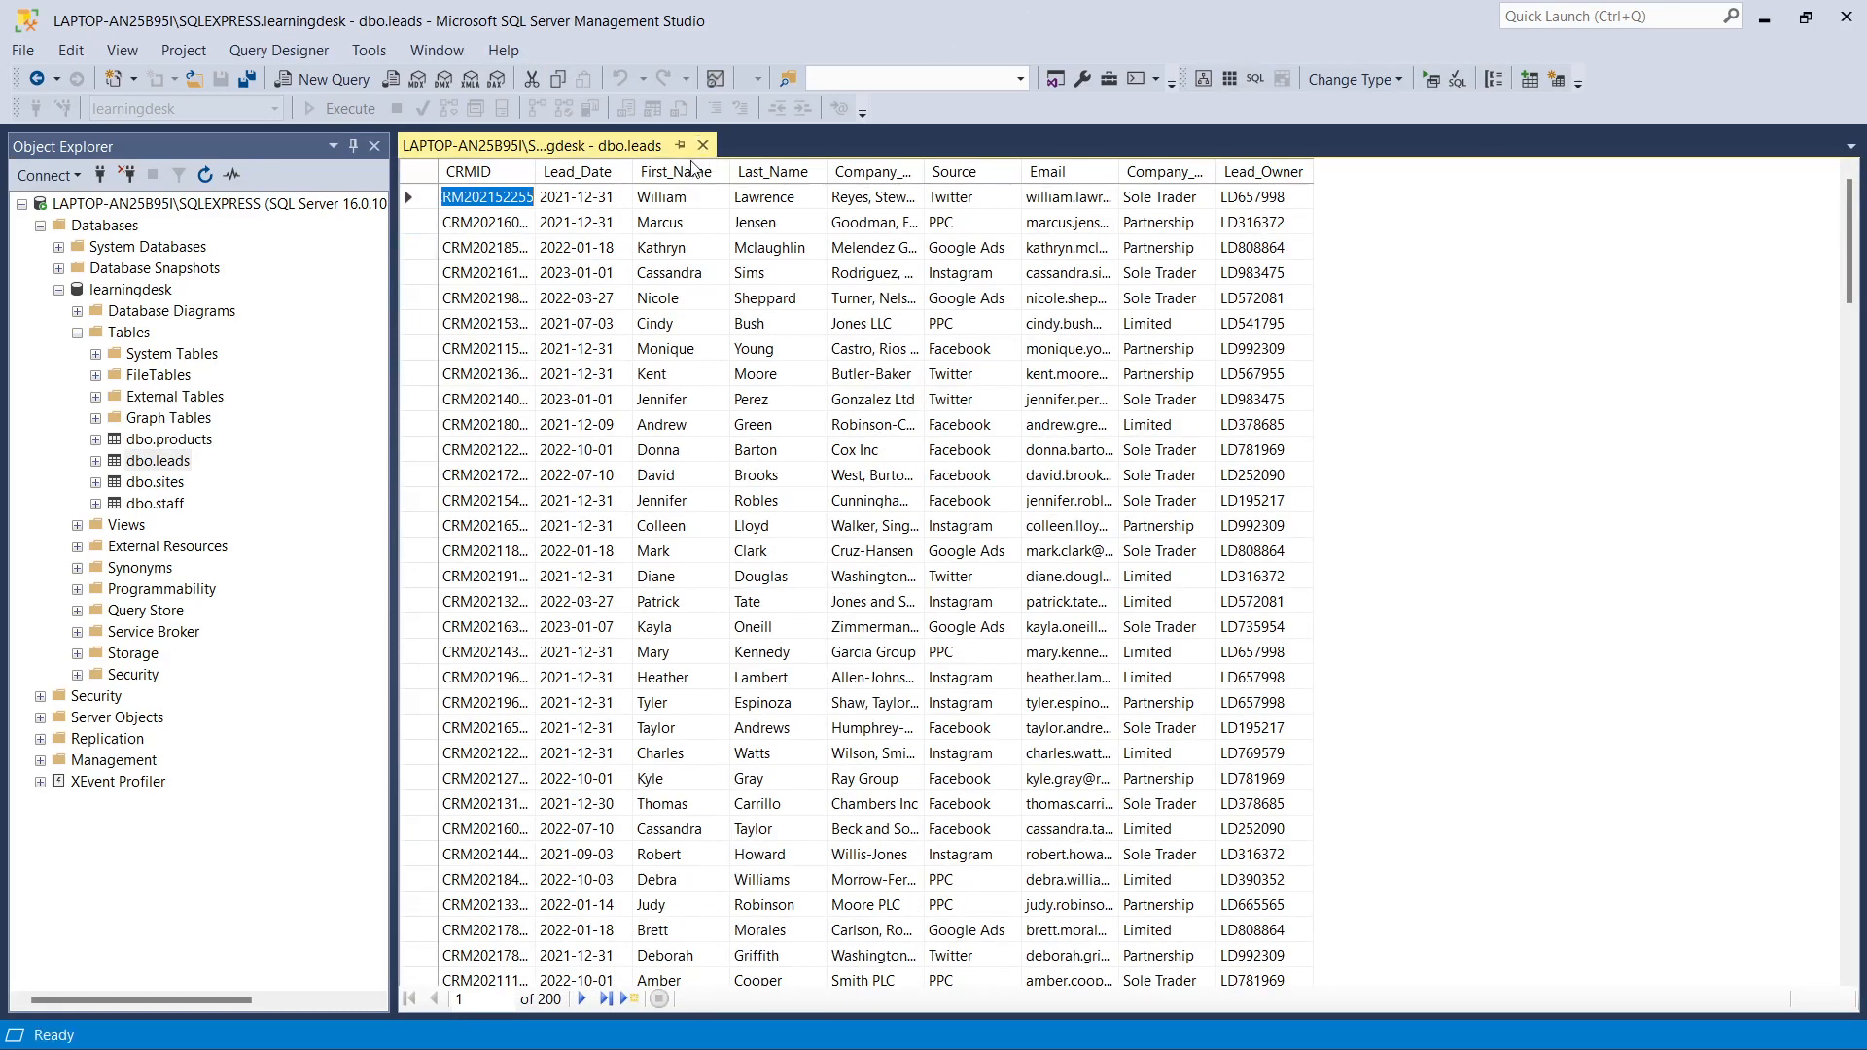